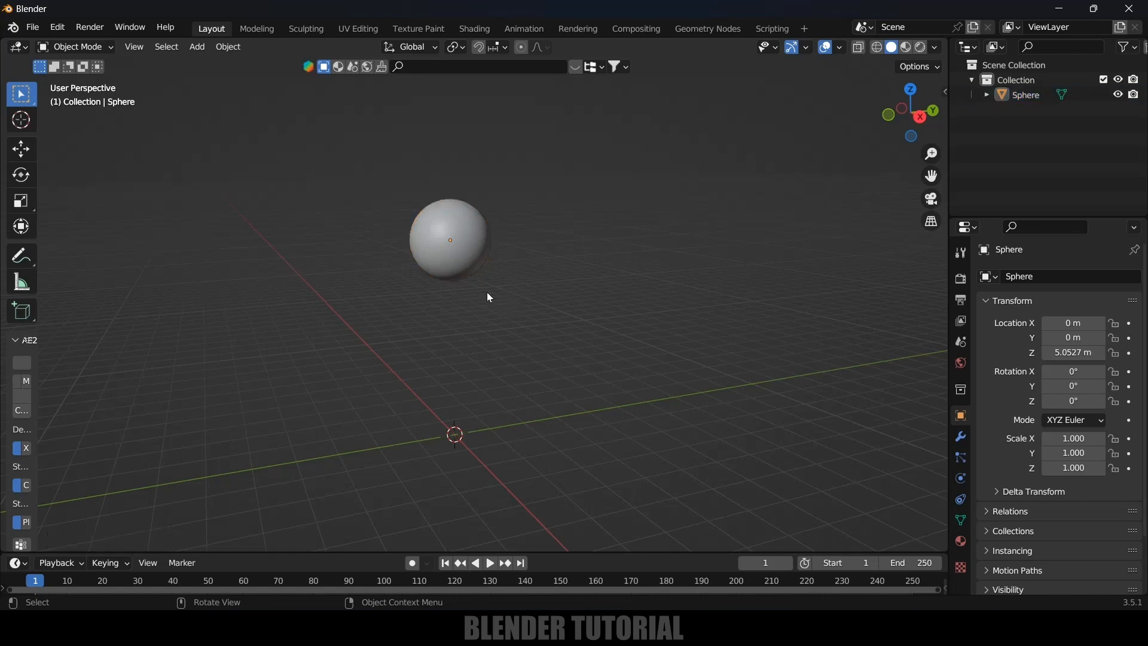
Add an Array modifier to the sphere and set its count to 4
{"action": "left_click", "coordinate": [962, 437]}
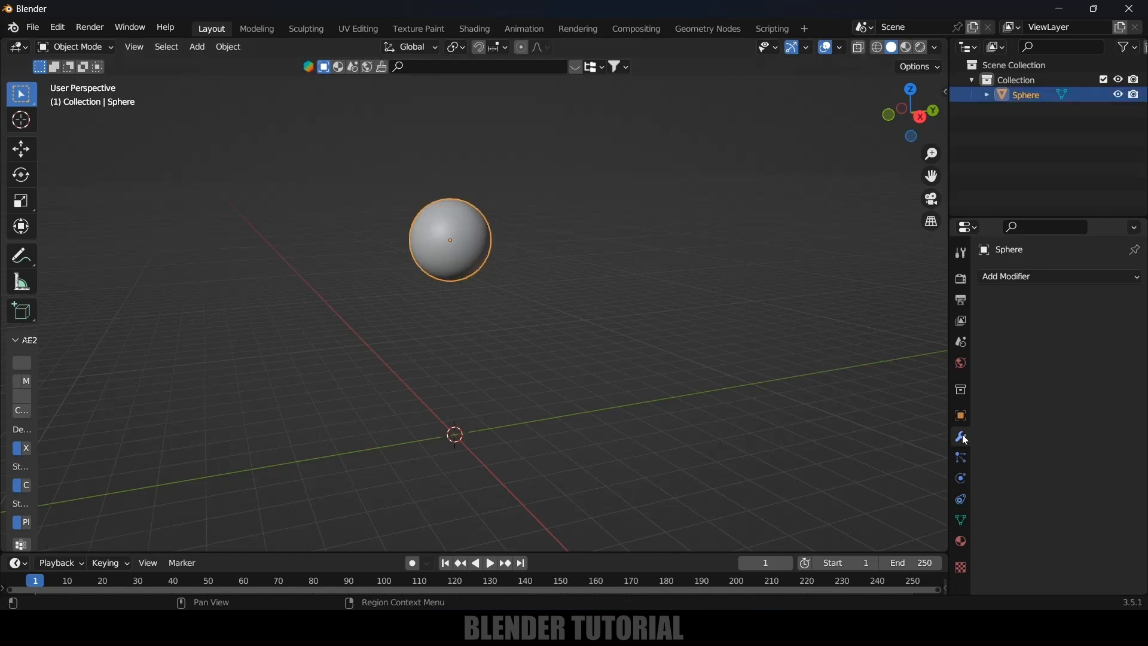
{"action": "left_click", "coordinate": [1014, 277]}
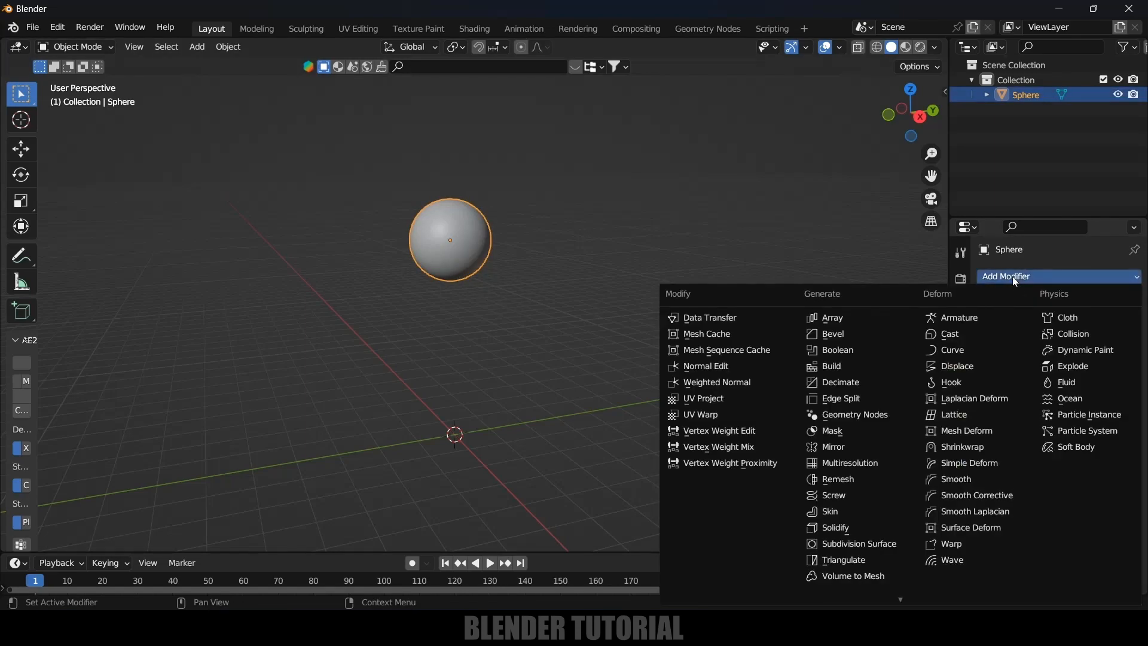
{"action": "left_click", "coordinate": [837, 313]}
{"action": "middle_click_drag", "start_coordinate": [453, 310], "coordinate": [574, 326]}
{"action": "left_click", "coordinate": [1087, 341]}
{"action": "key", "text": "BackSpace"}
{"action": "type", "text": "4"}
{"action": "key", "text": "Return"}
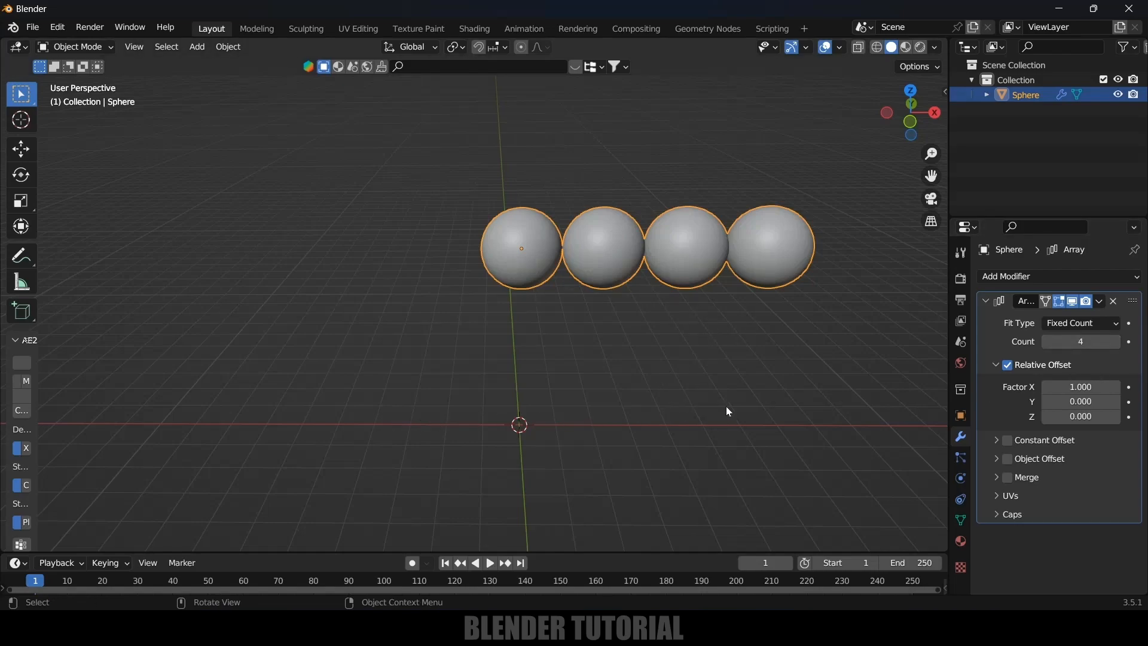
Set the array's relative offset factor on X to 1.1
{"action": "left_click", "coordinate": [1081, 387]}
{"action": "type", "text": "1.1"}
{"action": "key", "text": "Return"}
{"action": "middle_click_drag", "start_coordinate": [430, 334], "coordinate": [486, 344]}
Duplicate the Array modifier and set the copy's relative offset to 0 on X and 1.1 on Y
{"action": "left_click", "coordinate": [1103, 300]}
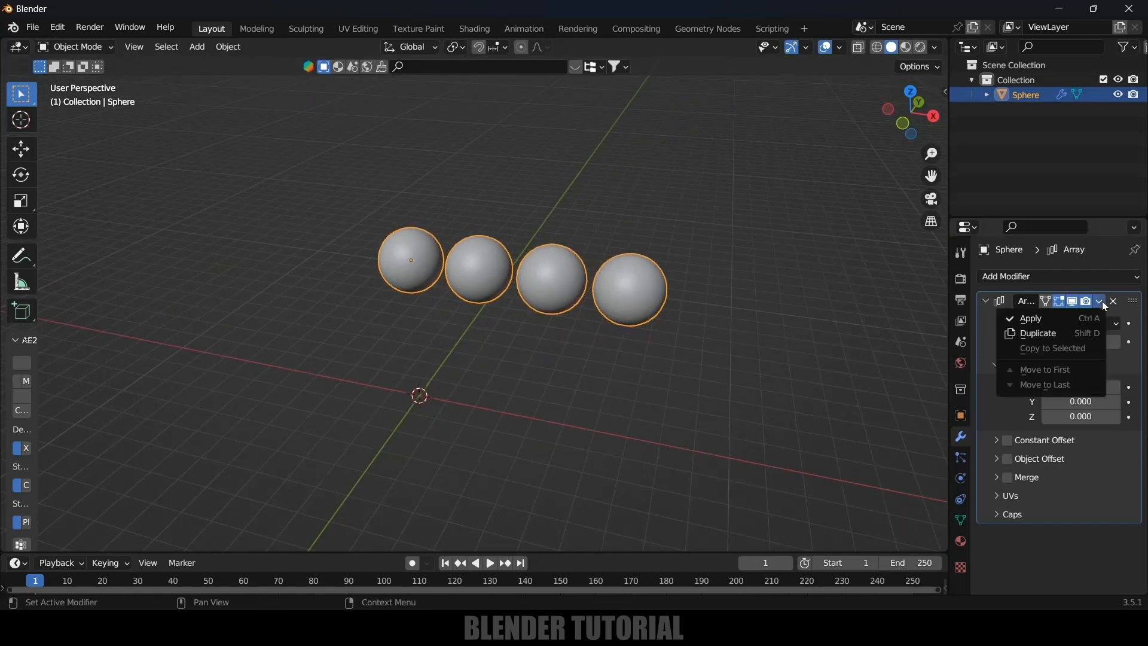
{"action": "left_click", "coordinate": [1067, 330]}
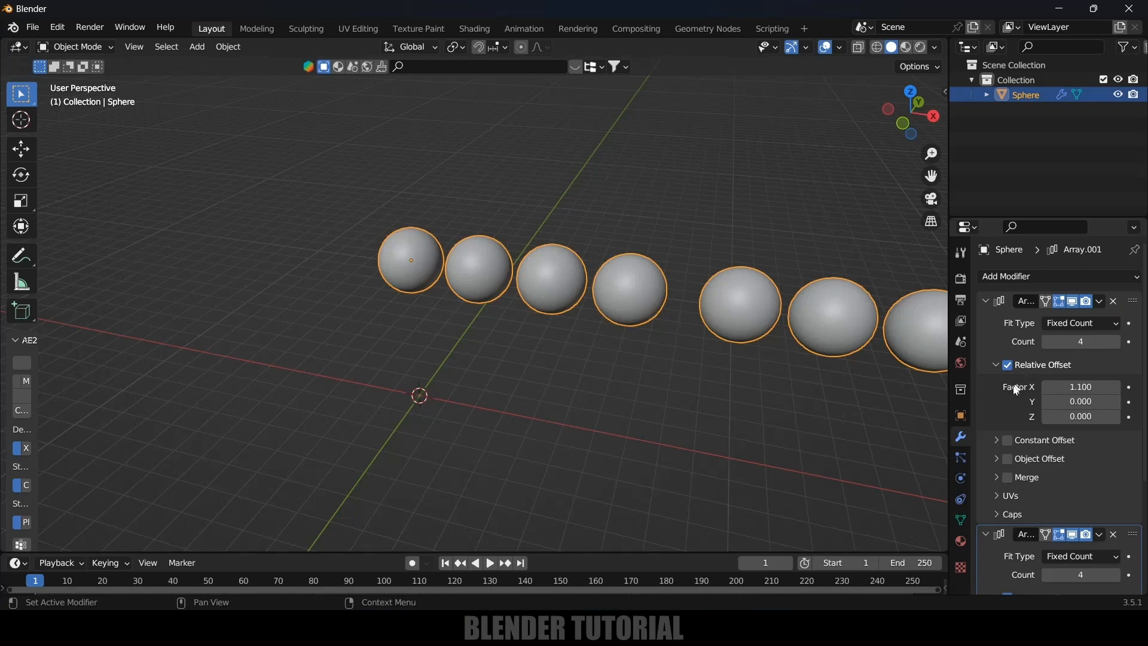
{"action": "scroll", "coordinate": [1017, 388], "scroll_direction": "down", "scroll_amount": 6}
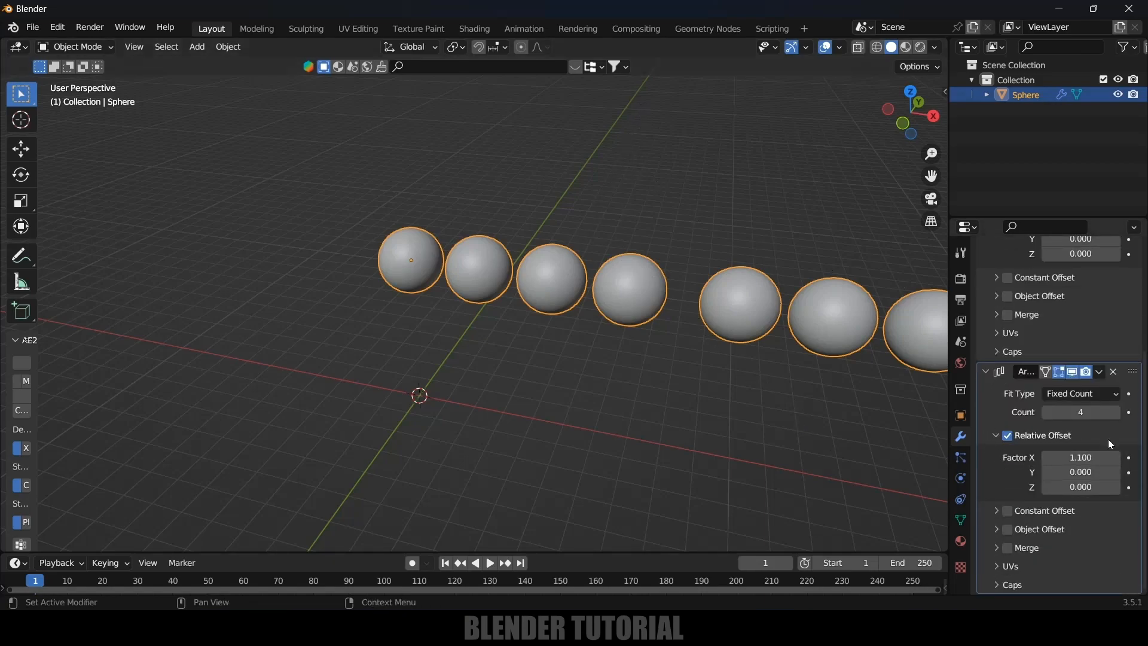
{"action": "double_click", "coordinate": [1088, 457]}
{"action": "type", "text": "0"}
{"action": "key", "text": "Return"}
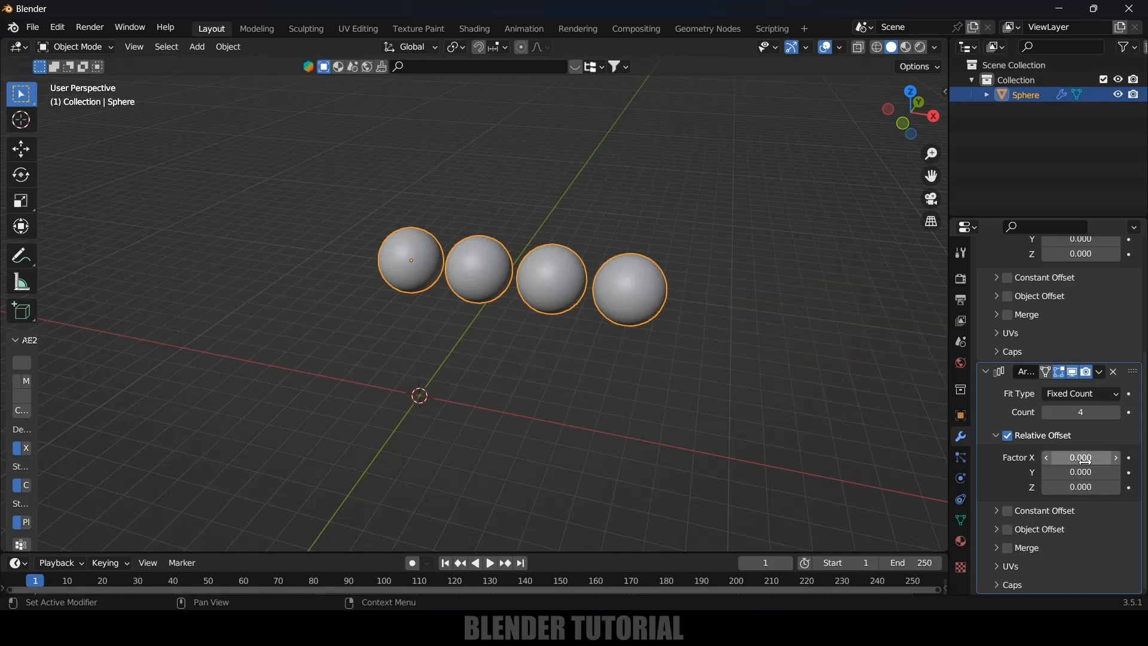
{"action": "double_click", "coordinate": [1079, 472]}
{"action": "type", "text": "1.1"}
{"action": "key", "text": "Return"}
{"action": "middle_click_drag", "start_coordinate": [729, 499], "coordinate": [578, 343]}
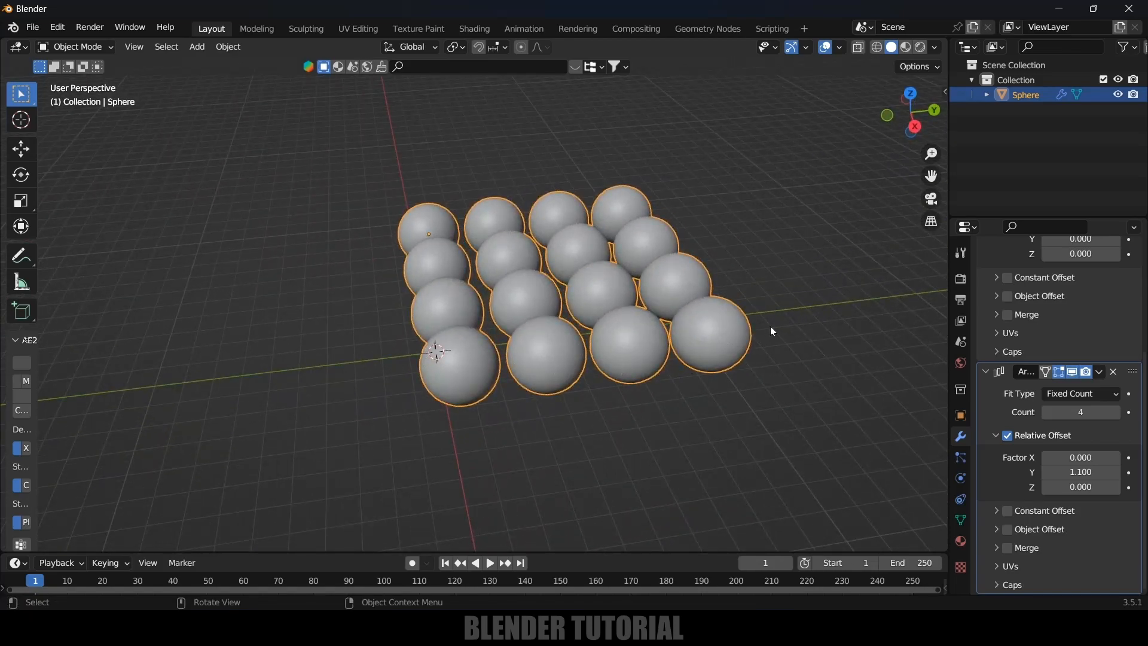
Duplicate the second Array modifier and set the new copy's relative offset to 0 on Y and 1.1 on Z
{"action": "scroll", "coordinate": [611, 338], "scroll_direction": "down", "scroll_amount": 3}
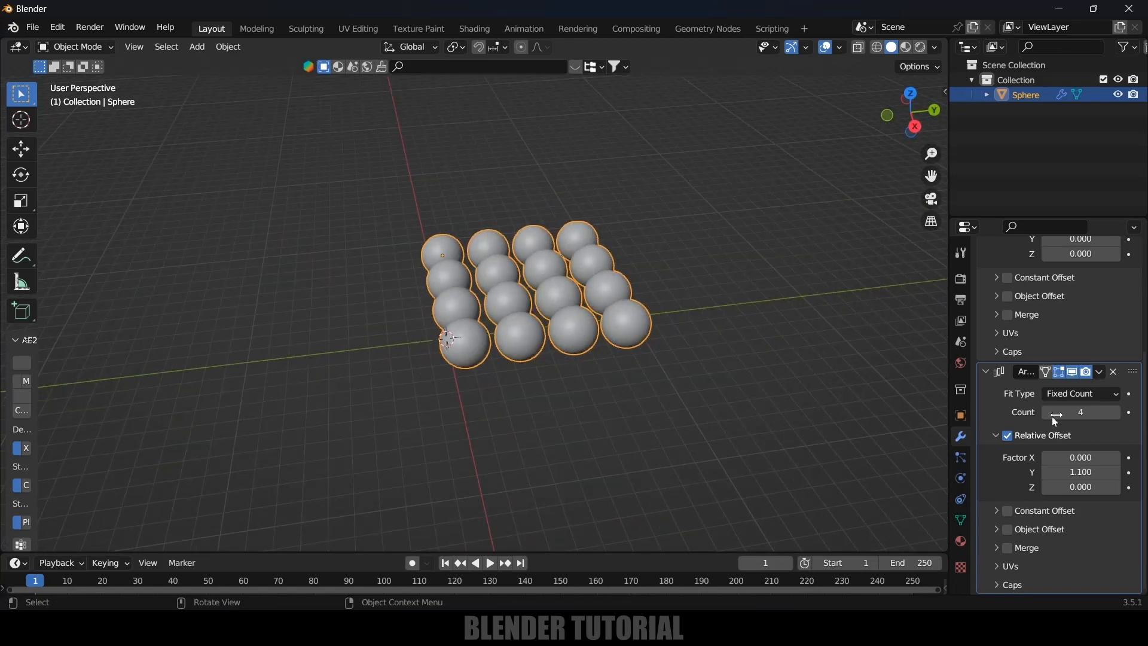
{"action": "left_click", "coordinate": [985, 372]}
{"action": "left_click", "coordinate": [1098, 536]}
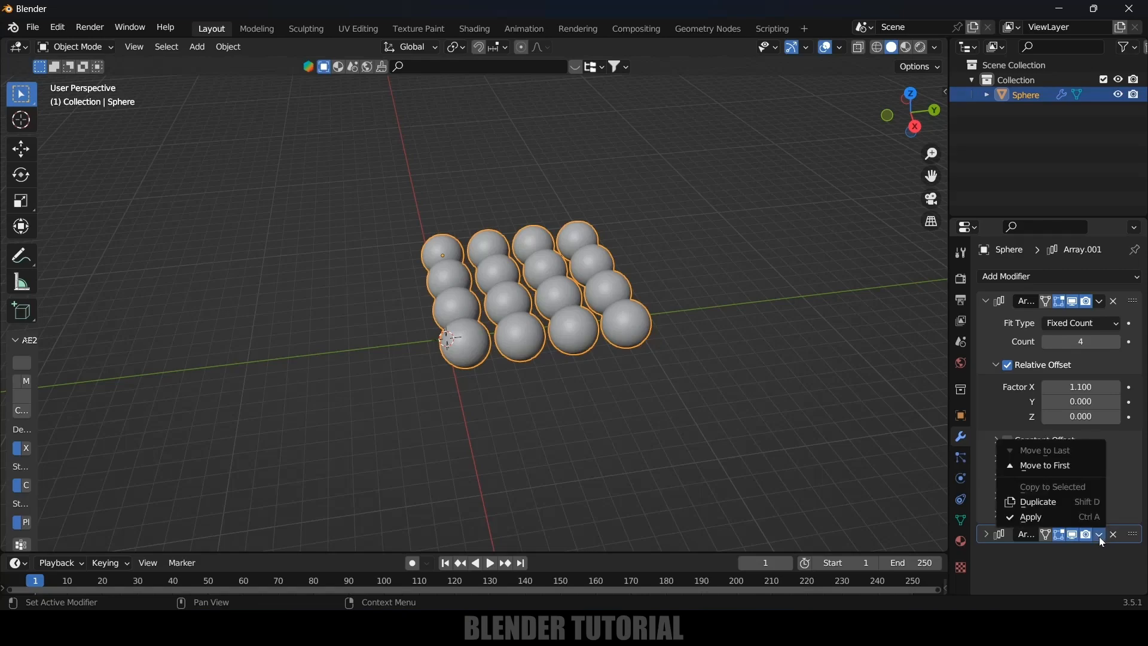
{"action": "left_click", "coordinate": [1053, 496]}
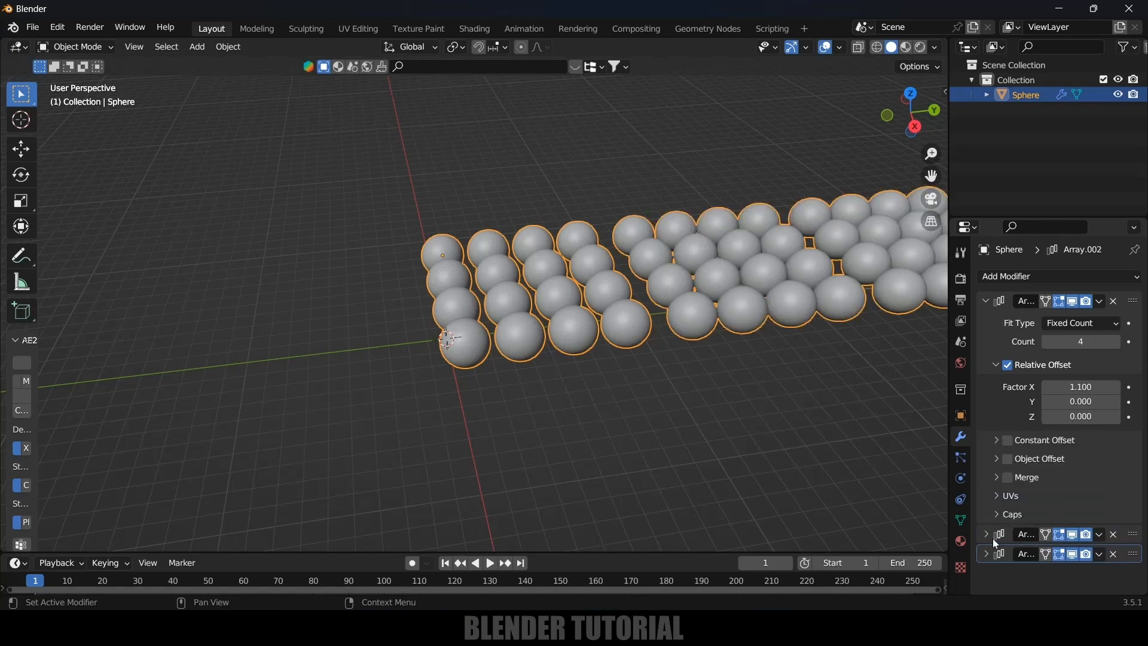
{"action": "left_click", "coordinate": [985, 555]}
{"action": "scroll", "coordinate": [992, 538], "scroll_direction": "down", "scroll_amount": 5}
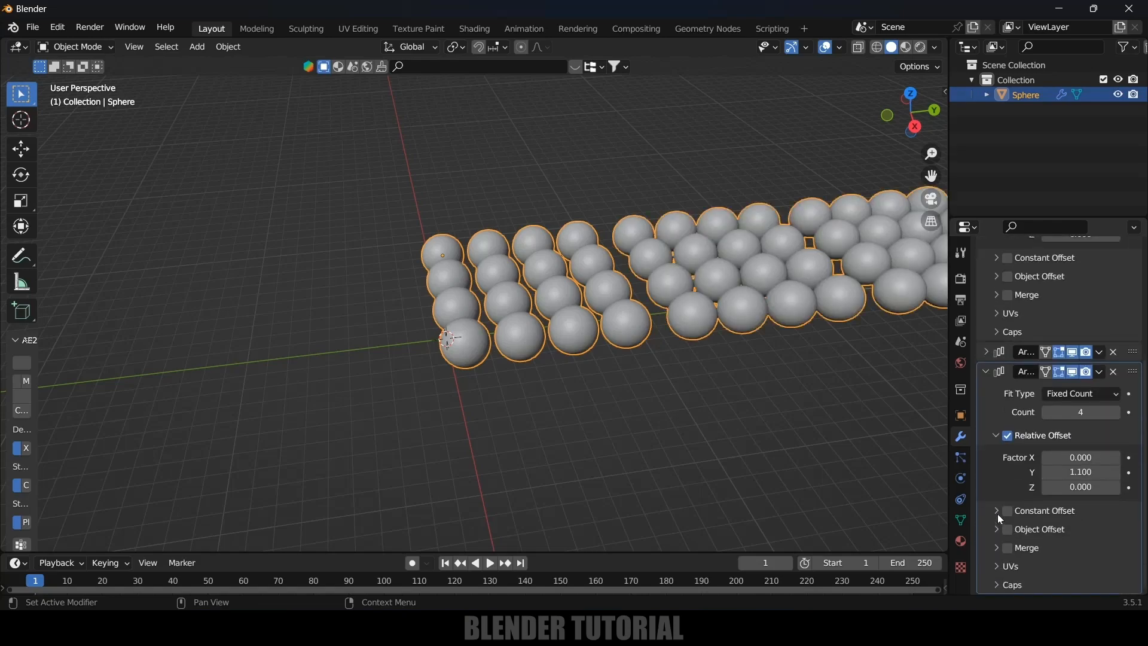
{"action": "double_click", "coordinate": [1081, 472]}
{"action": "type", "text": "0"}
{"action": "key", "text": "Return"}
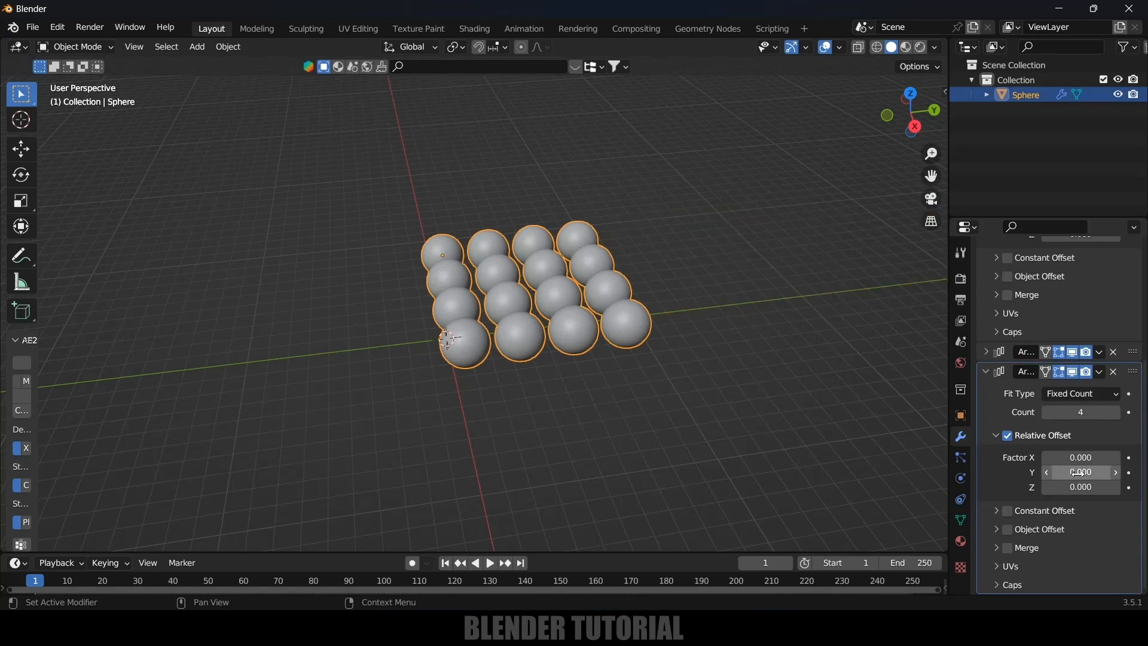
{"action": "double_click", "coordinate": [1081, 487]}
{"action": "type", "text": "1.1"}
{"action": "key", "text": "Return"}
{"action": "middle_click_drag", "start_coordinate": [590, 294], "coordinate": [698, 319]}
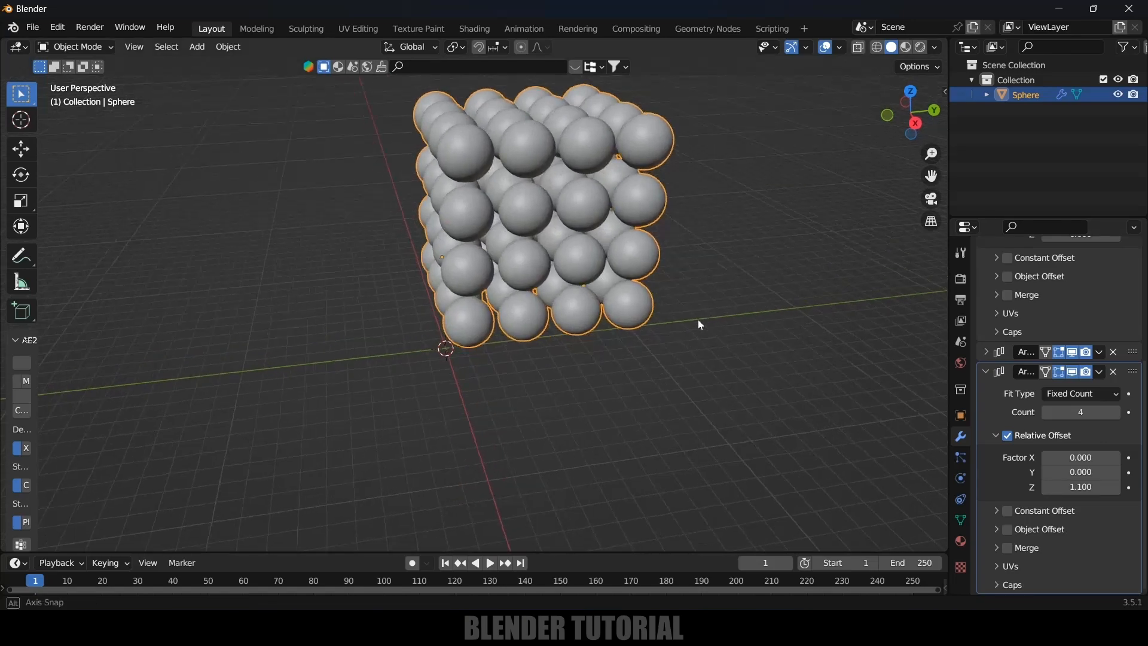
{"action": "scroll", "coordinate": [698, 319], "scroll_direction": "down", "scroll_amount": 3}
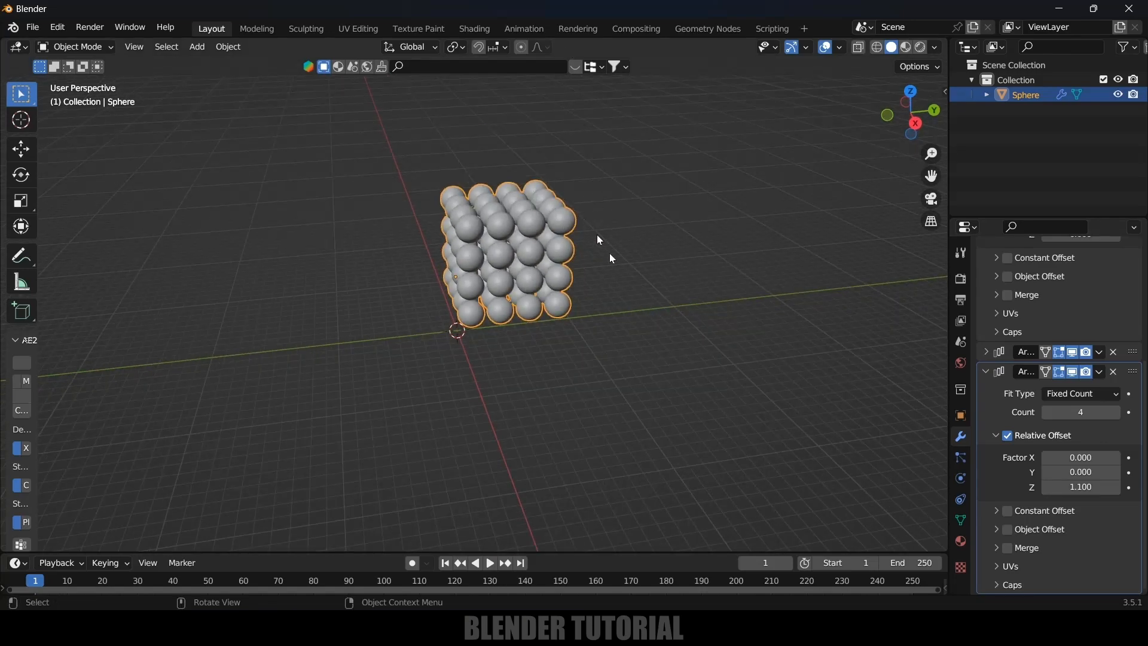
Set the count of the vertical (Z) array to 70
{"action": "double_click", "coordinate": [1081, 412]}
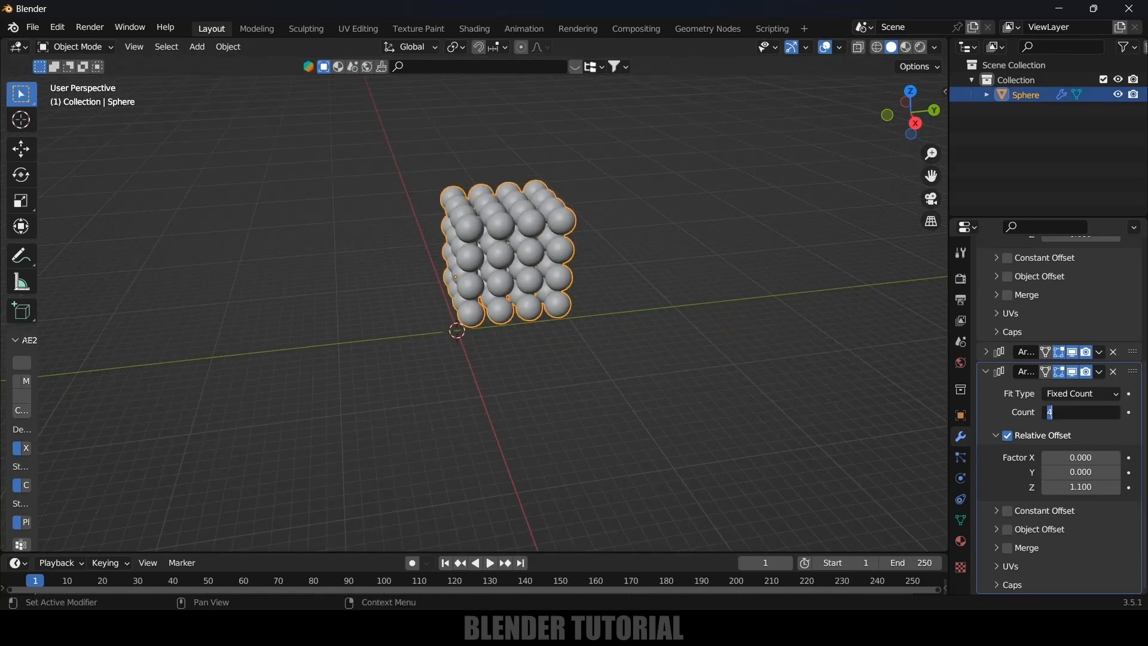
{"action": "type", "text": "70"}
{"action": "key", "text": "Return"}
{"action": "scroll", "coordinate": [660, 332], "scroll_direction": "down", "scroll_amount": 2}
{"action": "scroll", "coordinate": [658, 333], "scroll_direction": "down", "scroll_amount": 5}
{"action": "middle_click_drag", "start_coordinate": [577, 326], "coordinate": [593, 362], "text": "shift"}
{"action": "scroll", "coordinate": [593, 358], "scroll_direction": "up", "scroll_amount": 6}
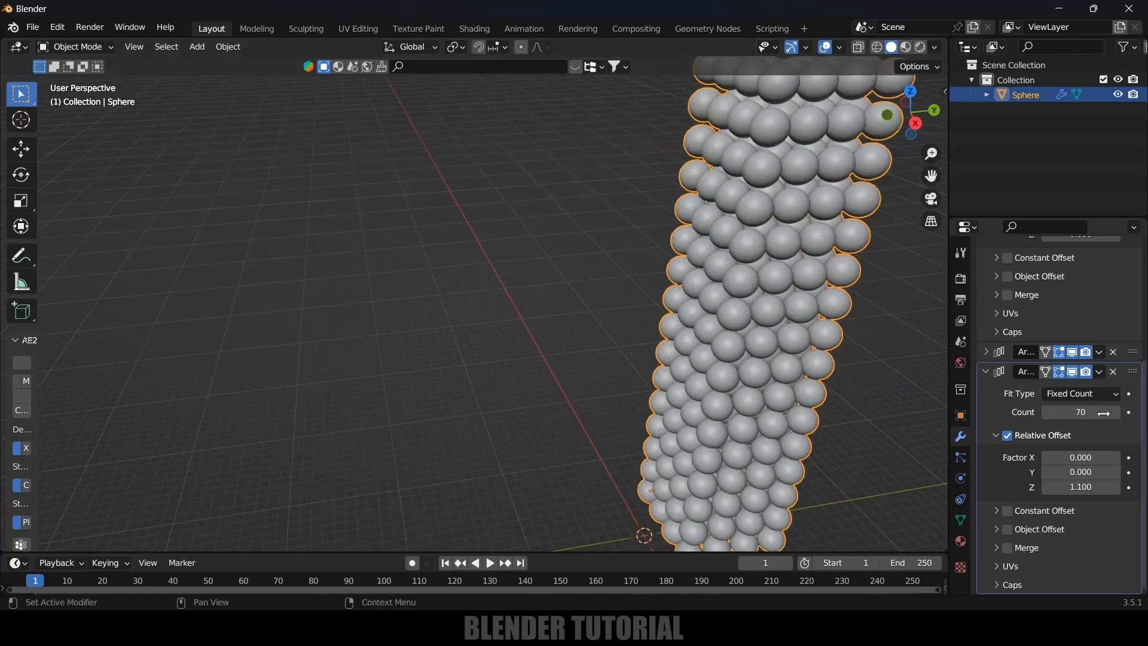
Apply all three Array modifiers on the sphere
{"action": "left_click", "coordinate": [1099, 372]}
{"action": "left_click", "coordinate": [1035, 391]}
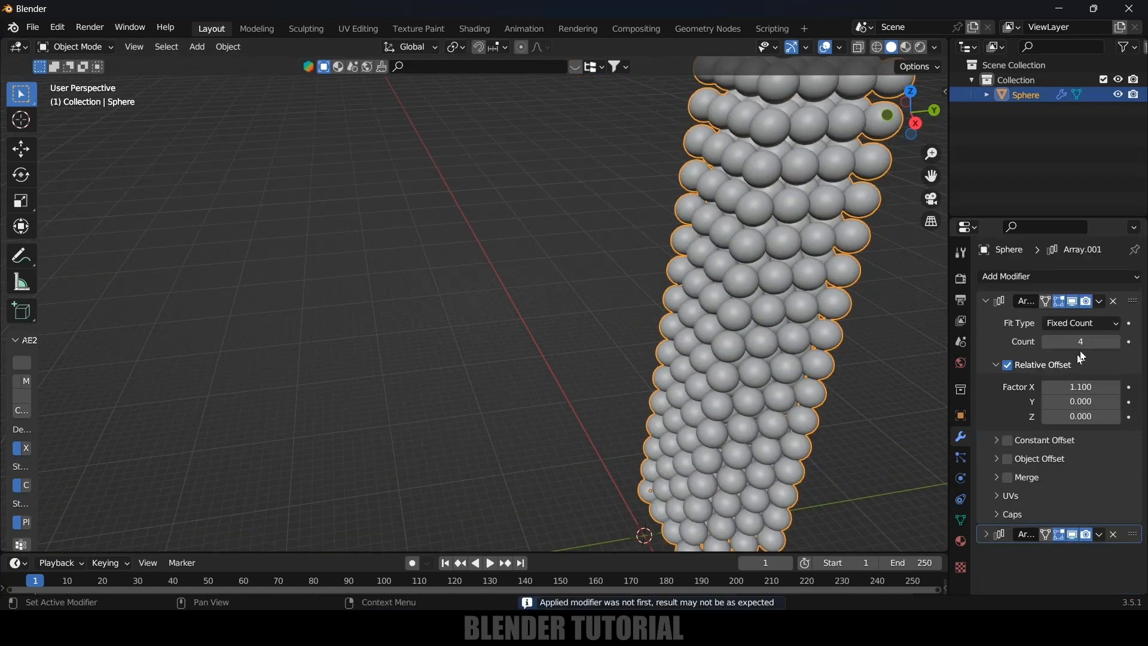
{"action": "left_click", "coordinate": [1100, 301]}
{"action": "left_click", "coordinate": [1056, 322]}
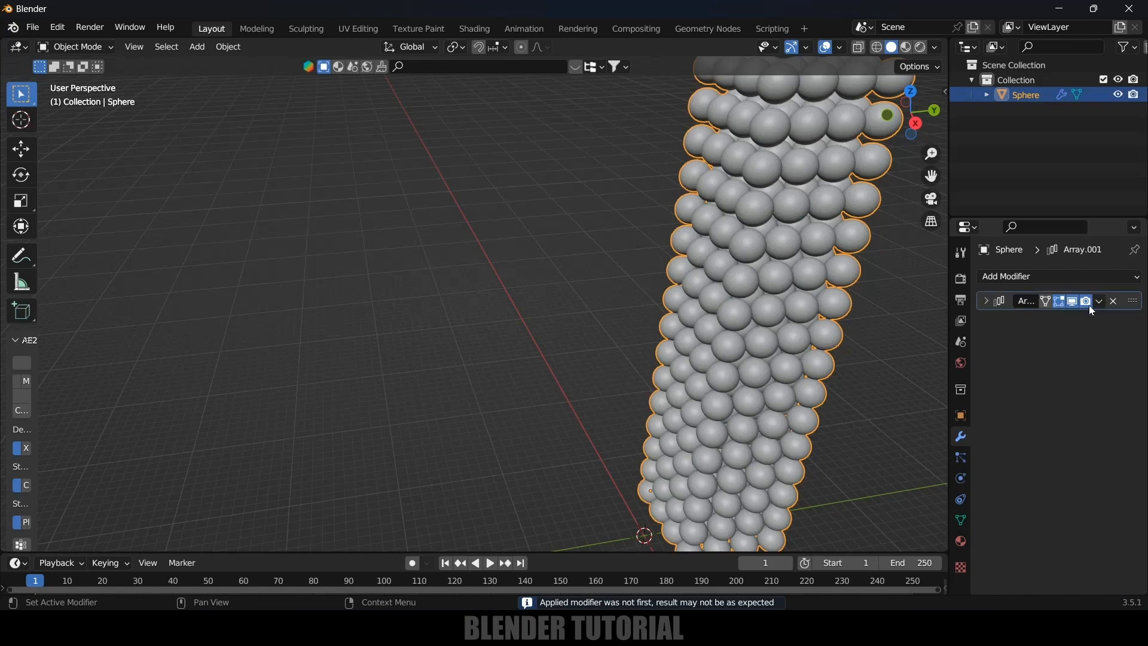
{"action": "left_click", "coordinate": [1100, 301]}
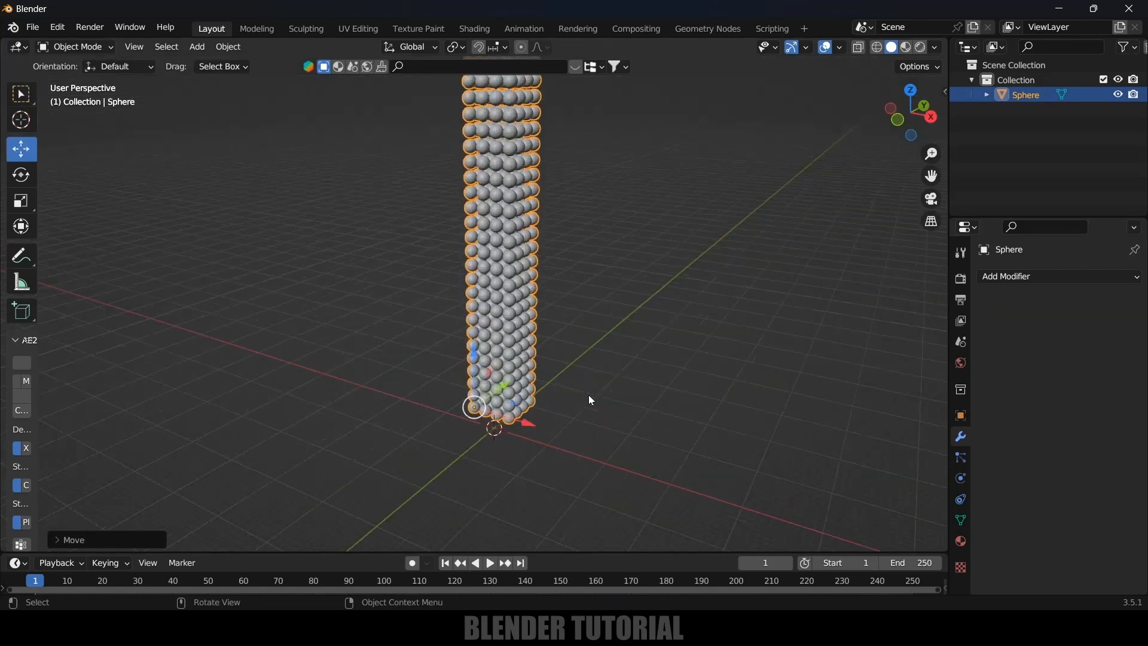
Move the sphere column horizontally so that its base stands around the world origin
{"action": "middle_click_drag", "start_coordinate": [588, 395], "coordinate": [583, 348], "text": "shift"}
{"action": "mouse_move", "coordinate": [519, 394]}
{"action": "left_mouse_down"}
{"action": "mouse_move", "coordinate": [473, 385]}
{"action": "mouse_move", "coordinate": [538, 402]}
{"action": "left_mouse_up"}
{"action": "mouse_move", "coordinate": [586, 427]}
{"action": "middle_mouse_down"}
{"action": "mouse_move", "coordinate": [507, 422]}
{"action": "mouse_move", "coordinate": [602, 431]}
{"action": "middle_mouse_up"}
{"action": "left_click_drag", "start_coordinate": [545, 404], "coordinate": [523, 403]}
{"action": "middle_click_drag", "start_coordinate": [555, 437], "coordinate": [516, 435]}
{"action": "middle_click_drag", "start_coordinate": [654, 436], "coordinate": [631, 441]}
{"action": "left_click", "coordinate": [622, 275]}
{"action": "left_click", "coordinate": [489, 276]}
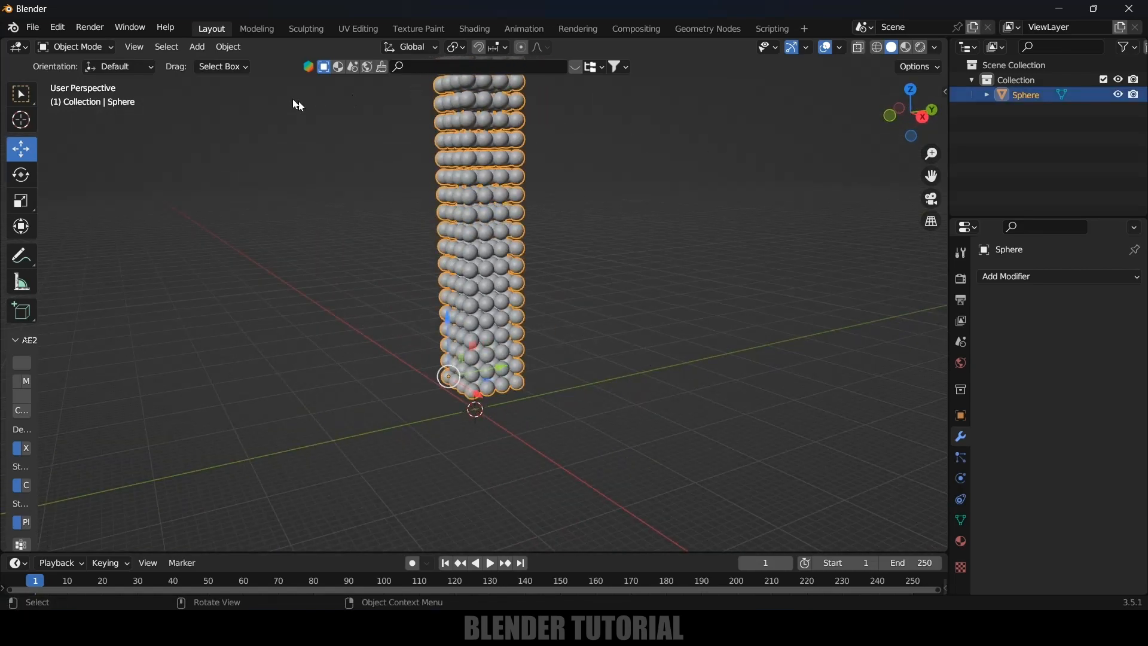
Separate the whole column's mesh by loose parts in Edit Mode, and return to Object Mode
{"action": "left_click", "coordinate": [69, 48]}
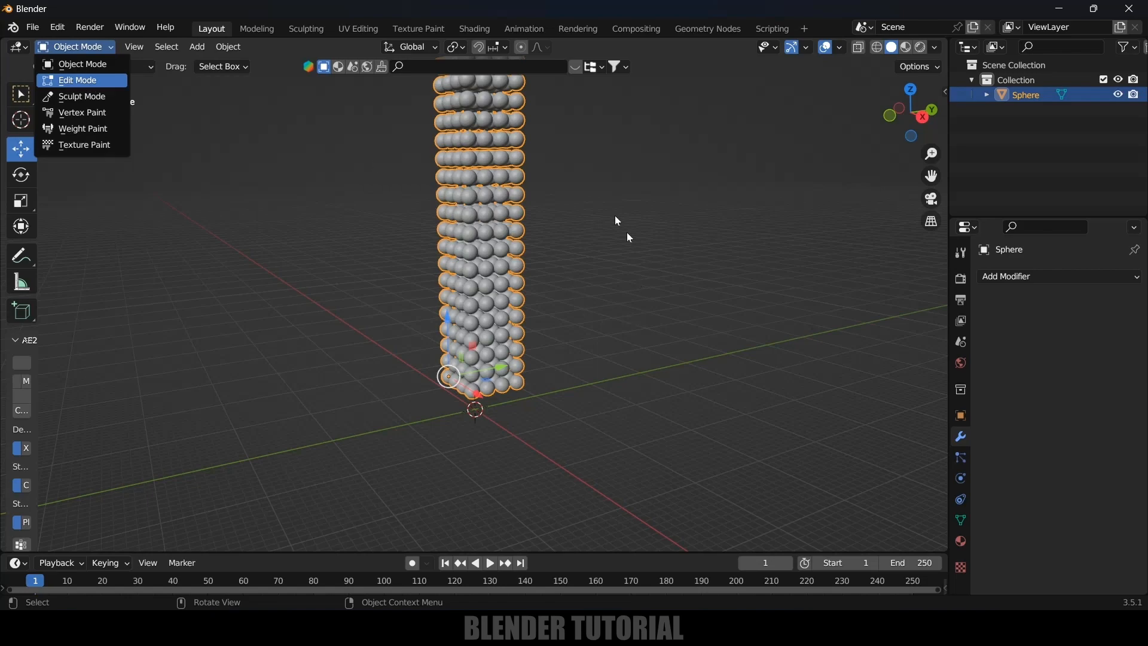
{"action": "key", "text": "Tab"}
{"action": "key", "text": "a"}
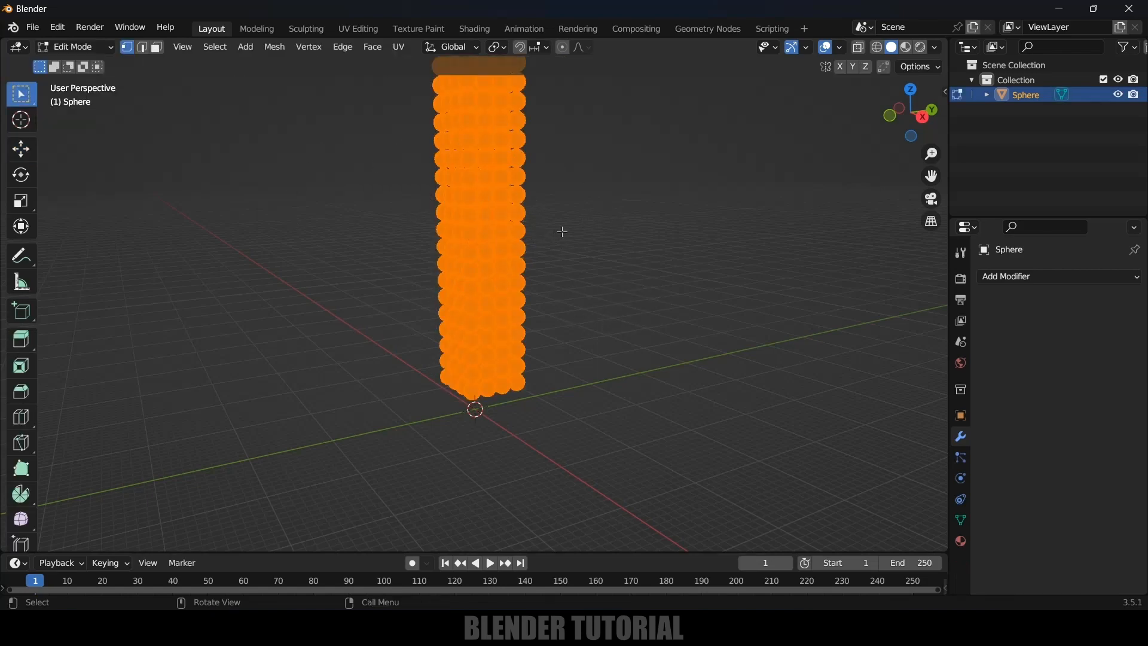
{"action": "key", "text": "p"}
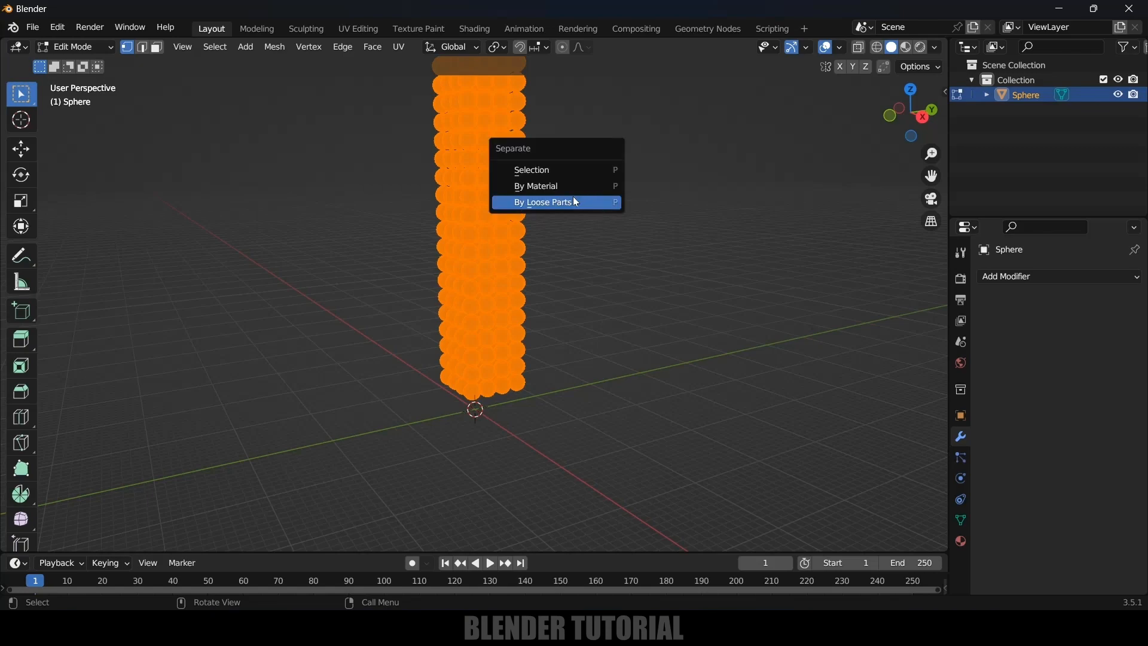
{"action": "left_click", "coordinate": [575, 202]}
{"action": "key", "text": "Tab"}
Try moving a single separated sphere away from the column, and undo the move
{"action": "key", "text": "g"}
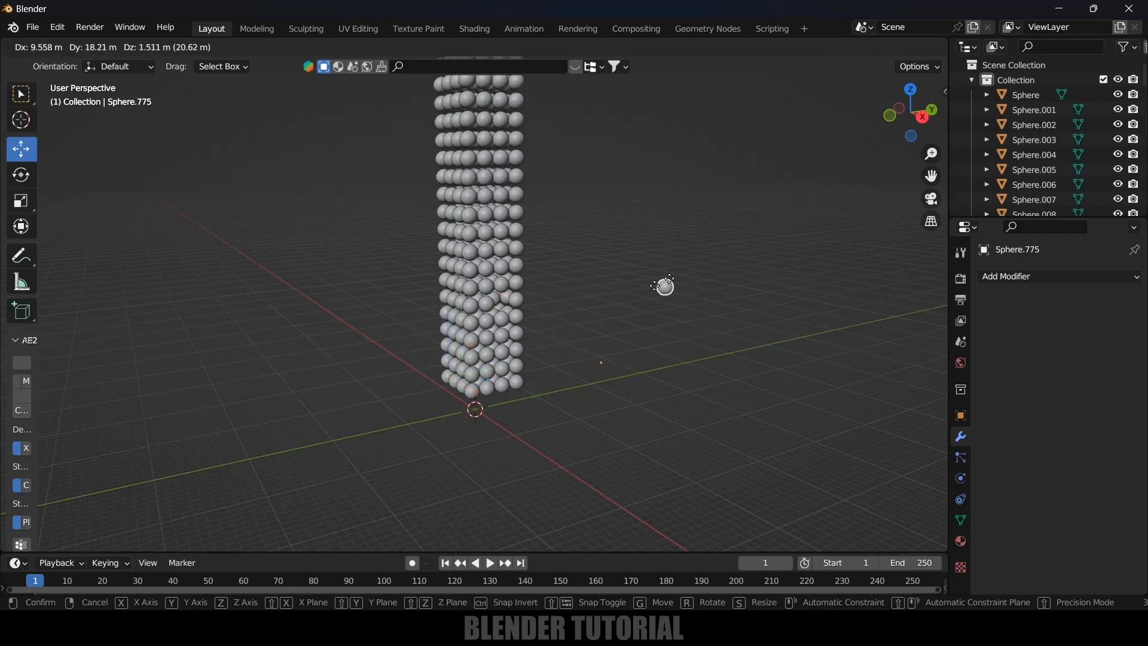
{"action": "left_click", "coordinate": [712, 315]}
{"action": "key", "text": "ctrl+z"}
{"action": "mouse_move", "coordinate": [684, 330]}
{"action": "middle_mouse_down"}
{"action": "mouse_move", "coordinate": [614, 343]}
{"action": "mouse_move", "coordinate": [693, 350]}
{"action": "middle_mouse_up"}
{"action": "middle_click_drag", "start_coordinate": [603, 335], "coordinate": [528, 323], "text": "shift"}
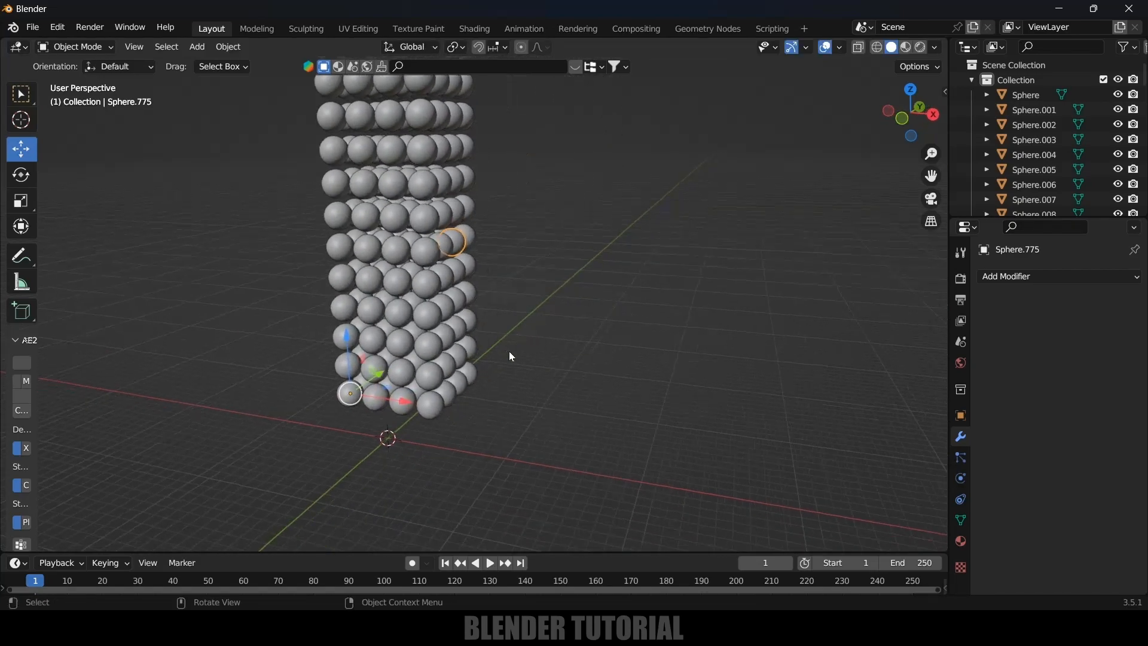
Select individual spheres high in the column to check where their origins sit
{"action": "left_click", "coordinate": [362, 115]}
{"action": "left_click", "coordinate": [435, 158]}
{"action": "middle_click_drag", "start_coordinate": [421, 152], "coordinate": [450, 208]}
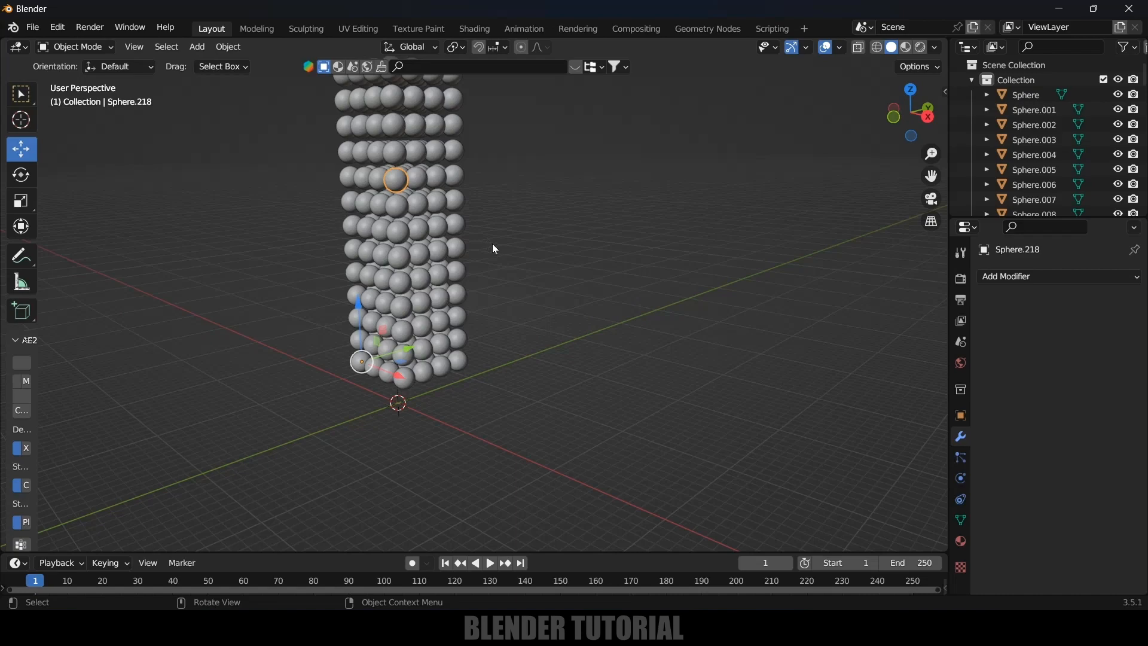
Select all spheres, use Individual Origins as the pivot point, and set each sphere's origin to its geometry
{"action": "key", "text": "a"}
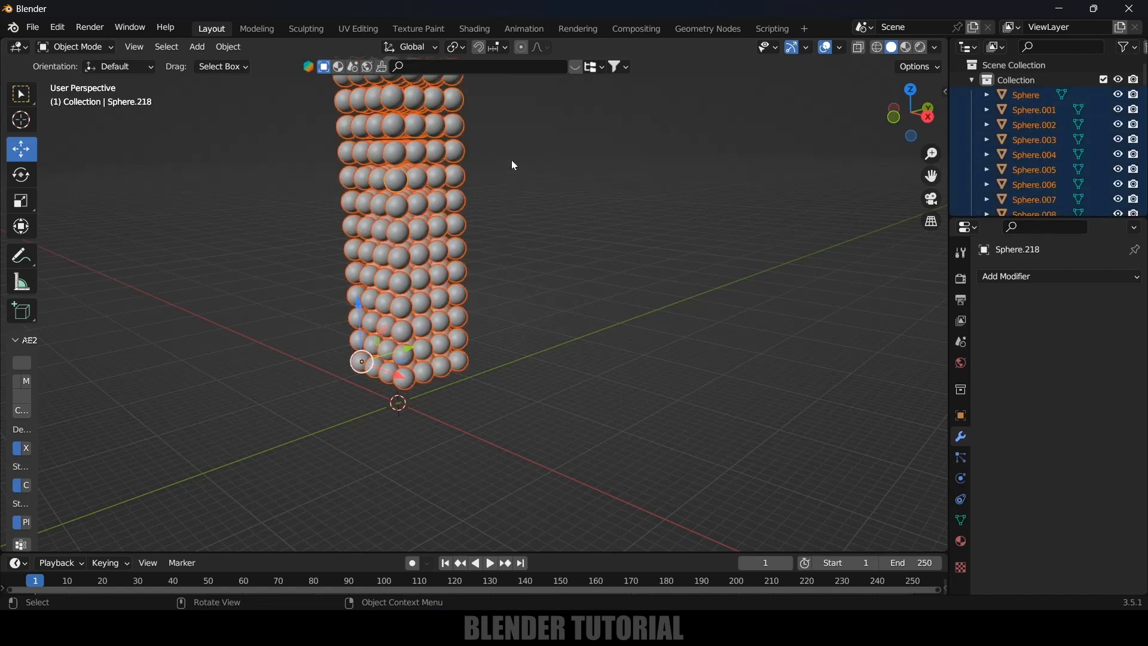
{"action": "left_click", "coordinate": [456, 47]}
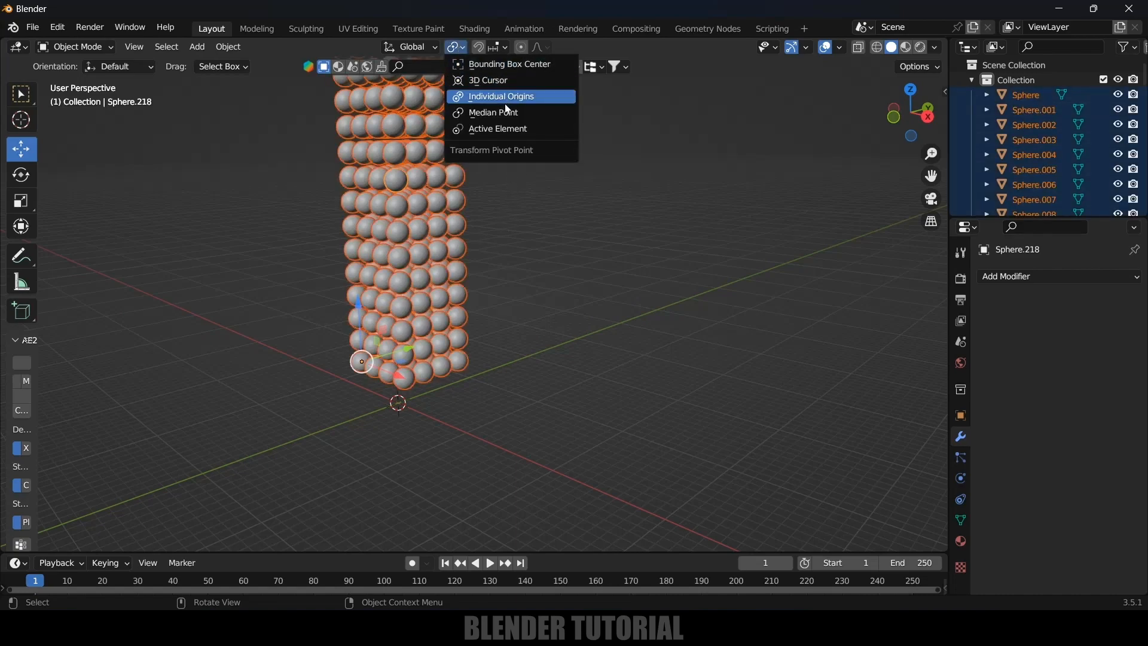
{"action": "left_click", "coordinate": [480, 96]}
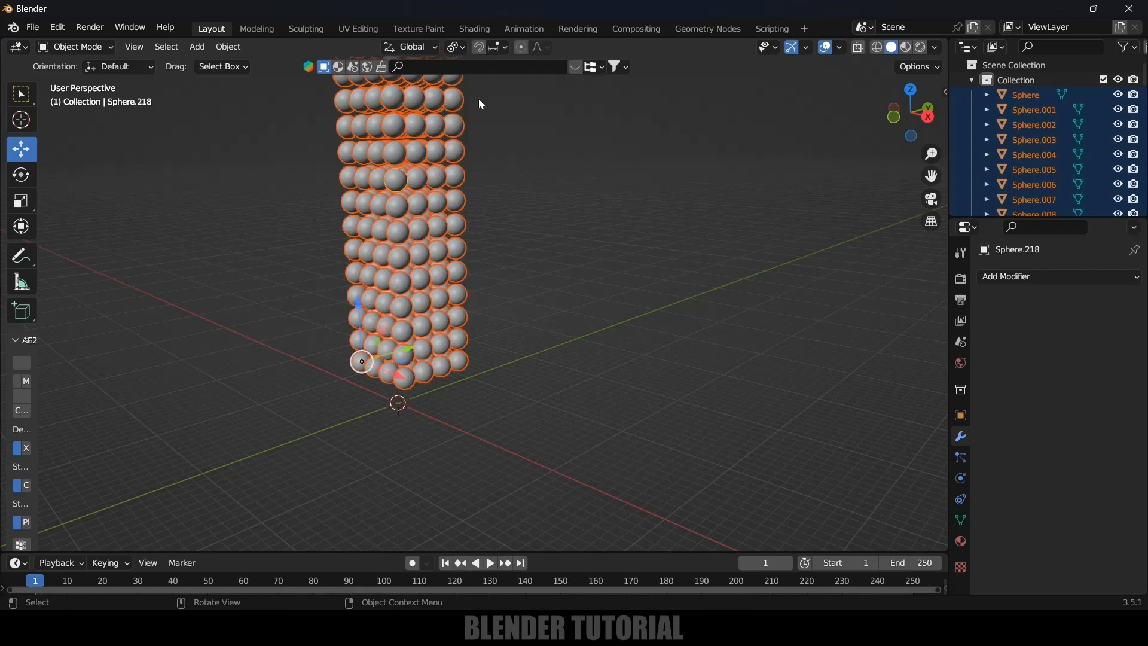
{"action": "left_click", "coordinate": [231, 48]}
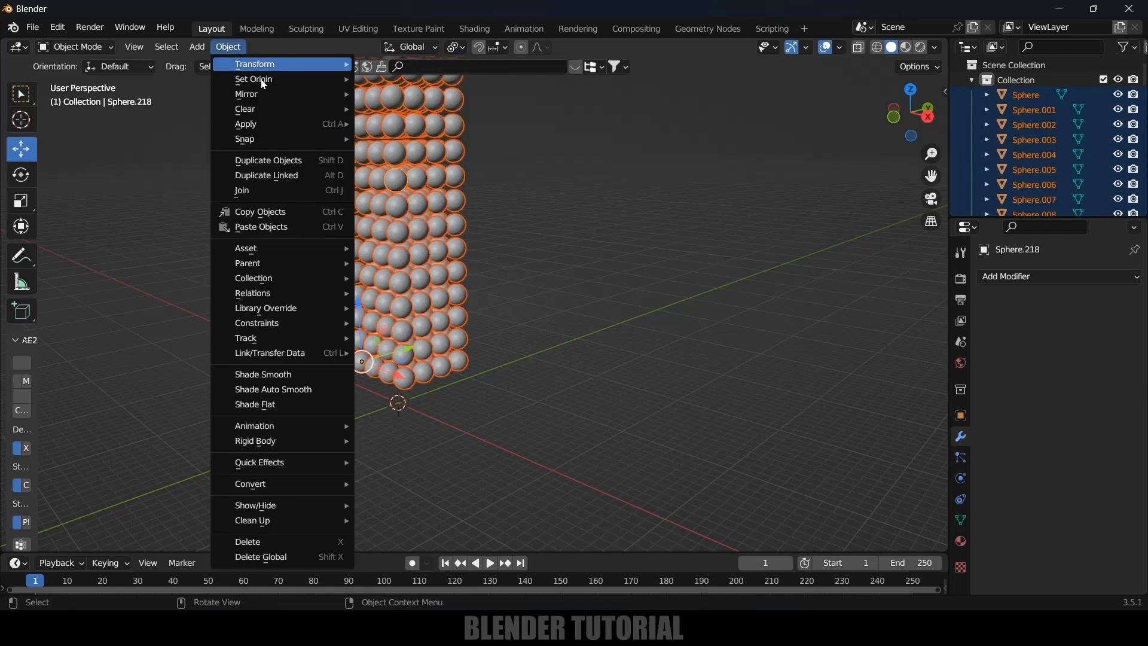
{"action": "mouse_move", "coordinate": [264, 80]}
{"action": "left_click", "coordinate": [396, 94]}
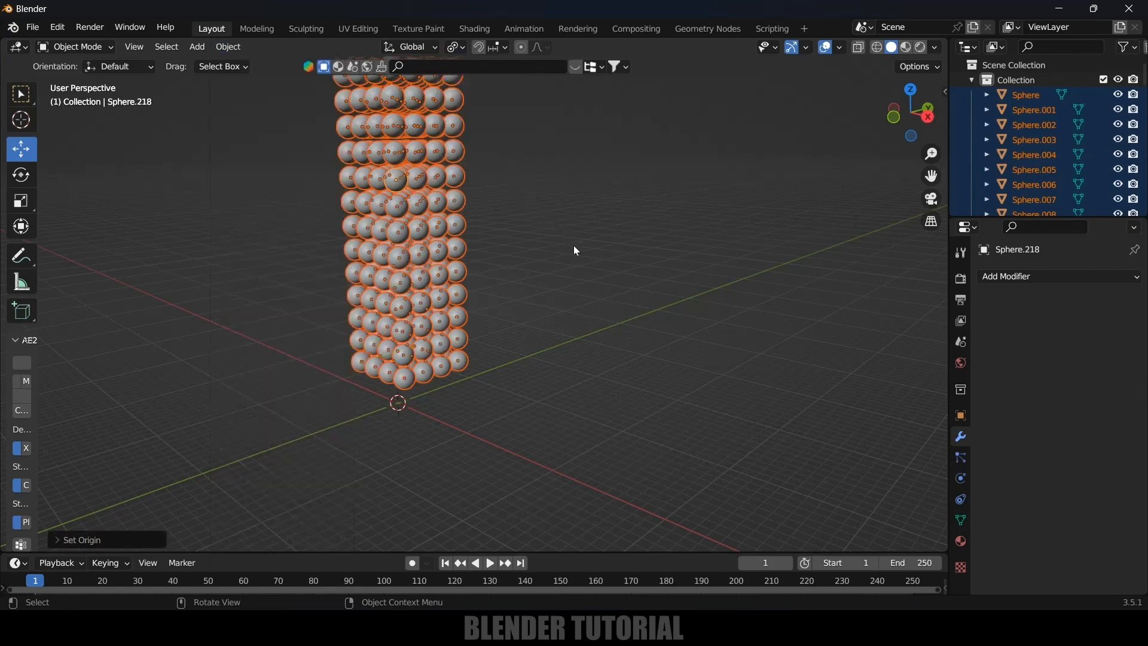
{"action": "left_click", "coordinate": [578, 256]}
Select several spheres one by one across the column and at its base to check their individual origins
{"action": "scroll", "coordinate": [485, 266], "scroll_direction": "up", "scroll_amount": 5}
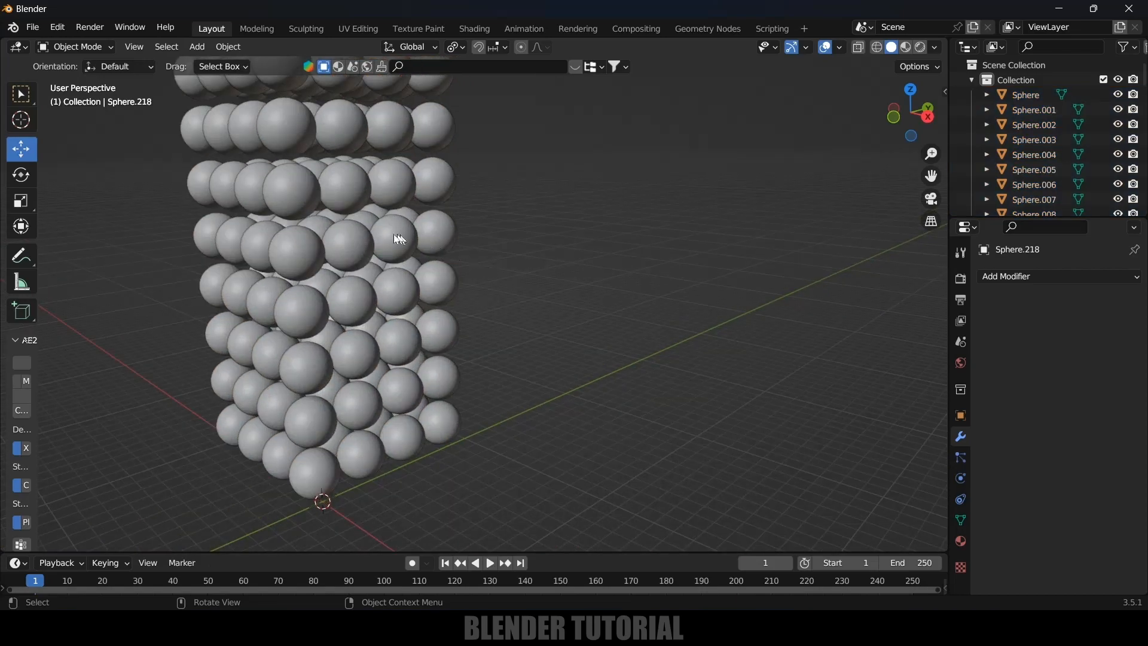
{"action": "left_click", "coordinate": [302, 201]}
{"action": "middle_click_drag", "start_coordinate": [461, 278], "coordinate": [644, 310]}
{"action": "left_click", "coordinate": [456, 226]}
{"action": "left_click", "coordinate": [354, 141]}
{"action": "left_click", "coordinate": [311, 155]}
{"action": "left_click", "coordinate": [304, 233]}
{"action": "left_click", "coordinate": [374, 240]}
{"action": "middle_click_drag", "start_coordinate": [374, 240], "coordinate": [634, 303]}
{"action": "middle_click_drag", "start_coordinate": [603, 354], "coordinate": [589, 348]}
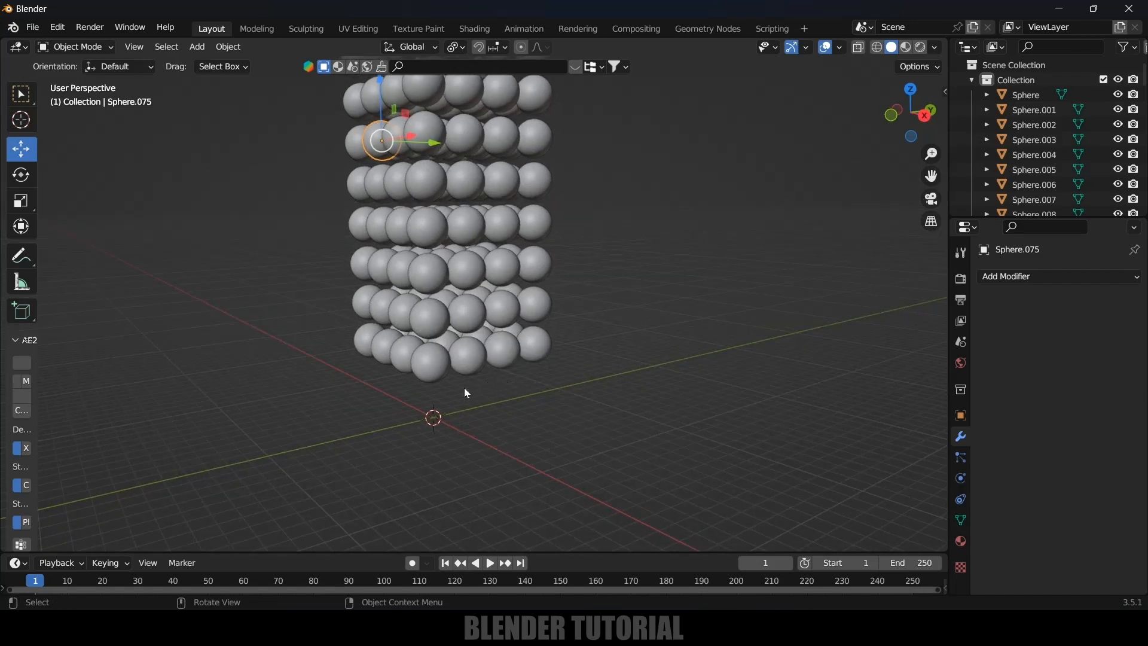
{"action": "left_click", "coordinate": [431, 375]}
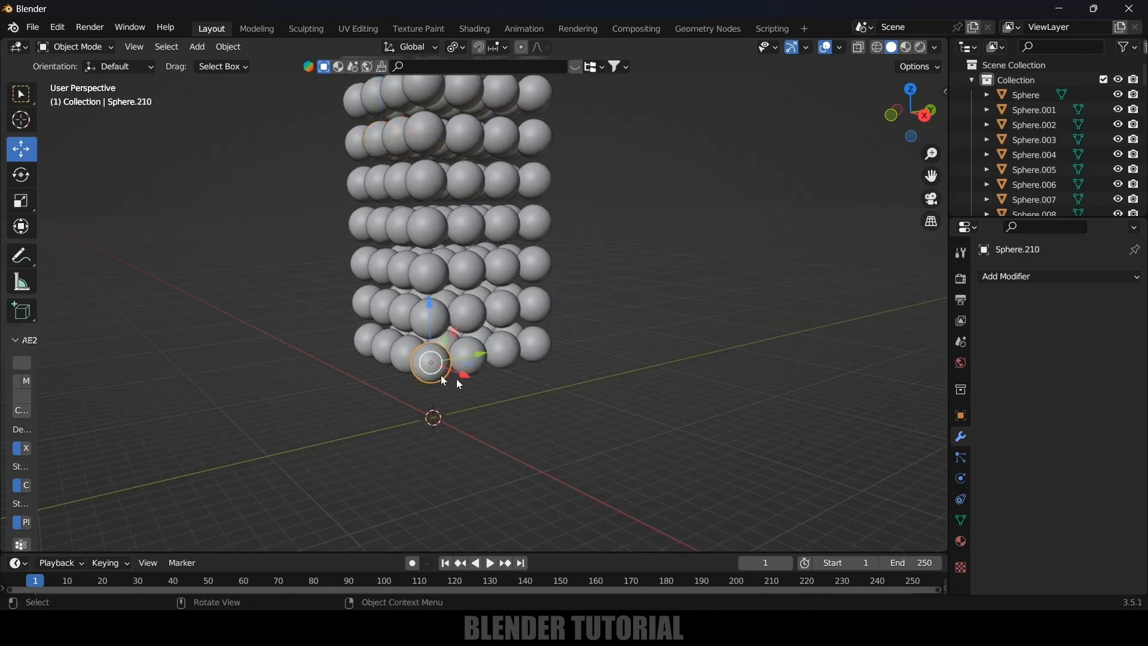
Add an active rigid body to the front sphere at the column's base and set its collision shape to Sphere
{"action": "left_click", "coordinate": [961, 481]}
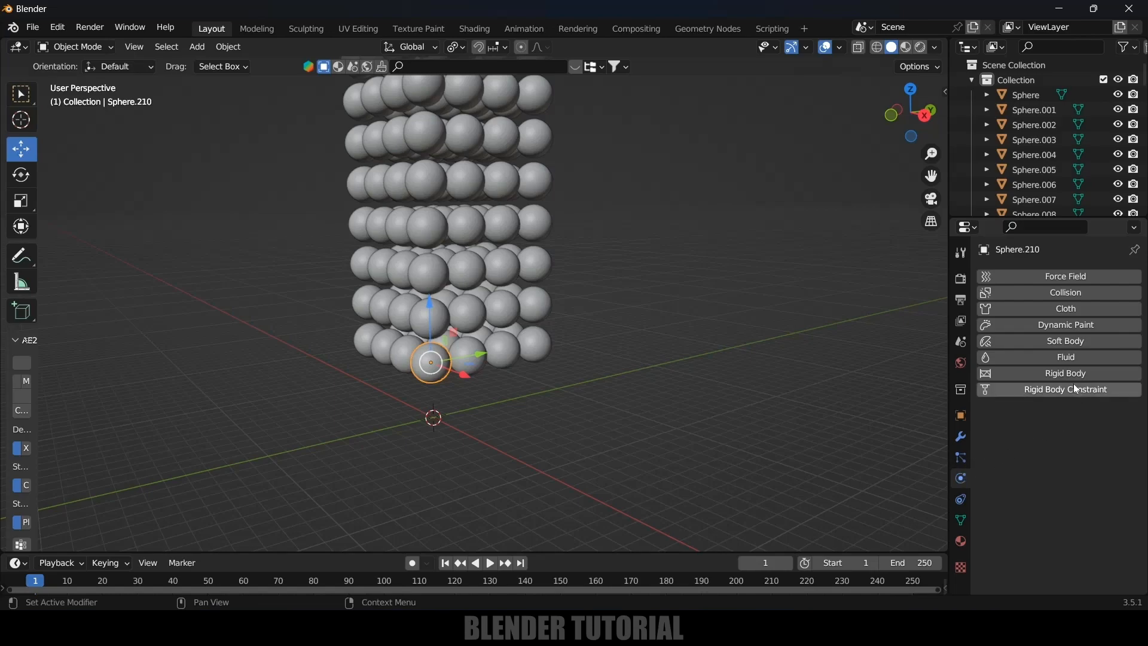
{"action": "left_click", "coordinate": [1057, 374]}
{"action": "scroll", "coordinate": [1010, 428], "scroll_direction": "down", "scroll_amount": 3}
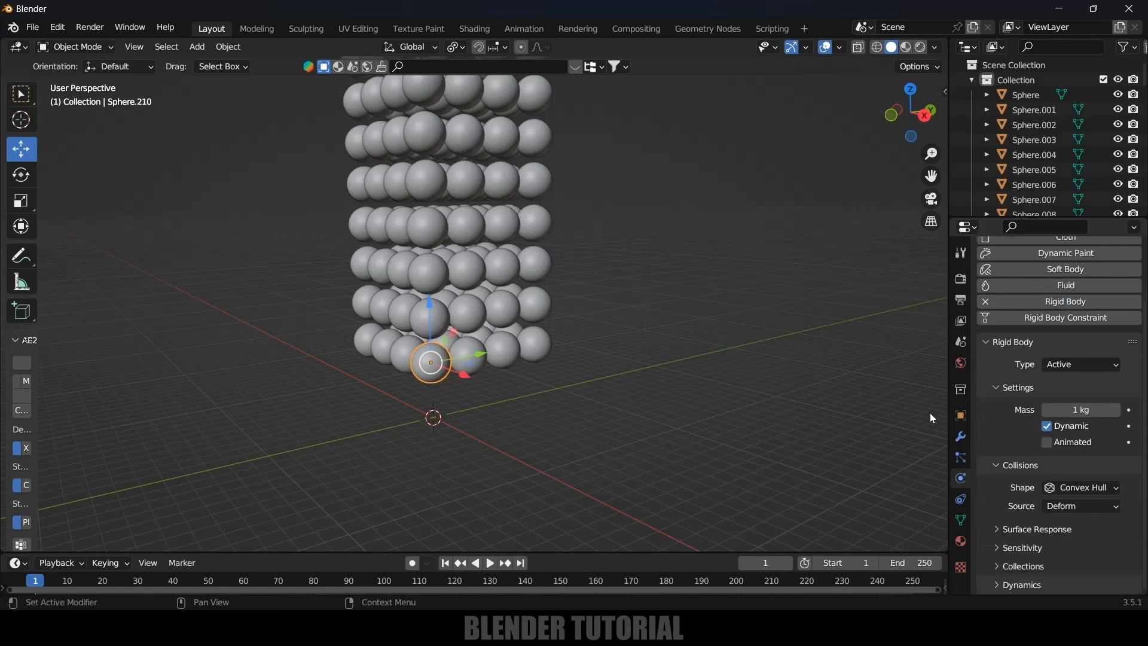
{"action": "left_click", "coordinate": [1064, 366]}
{"action": "left_click", "coordinate": [1063, 381]}
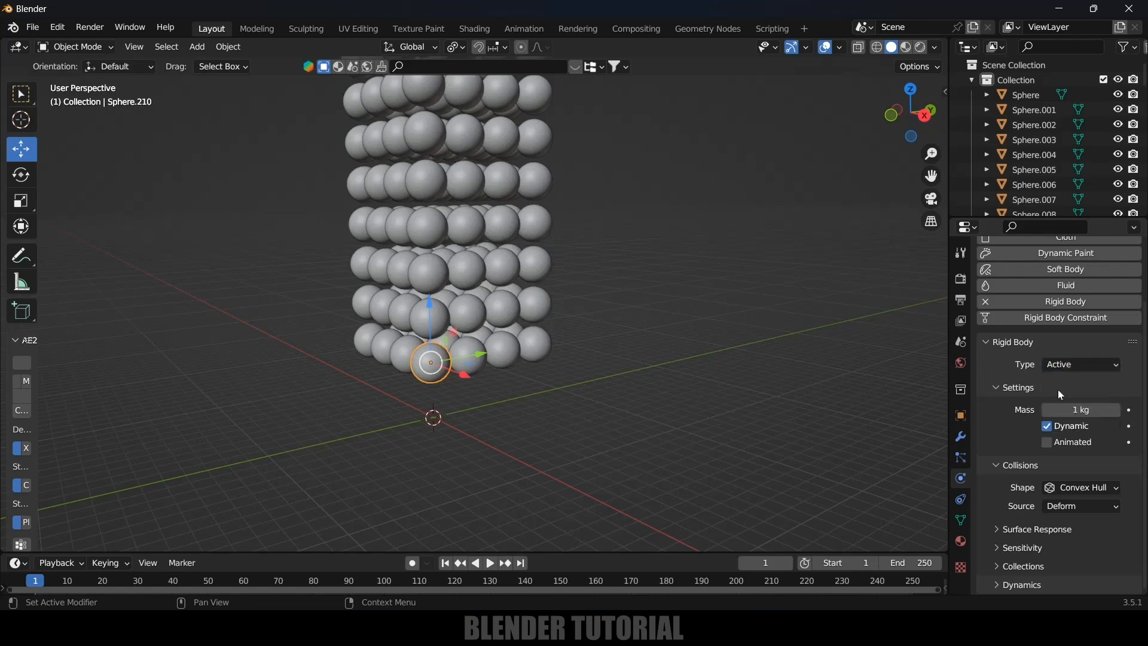
{"action": "left_click", "coordinate": [1070, 486]}
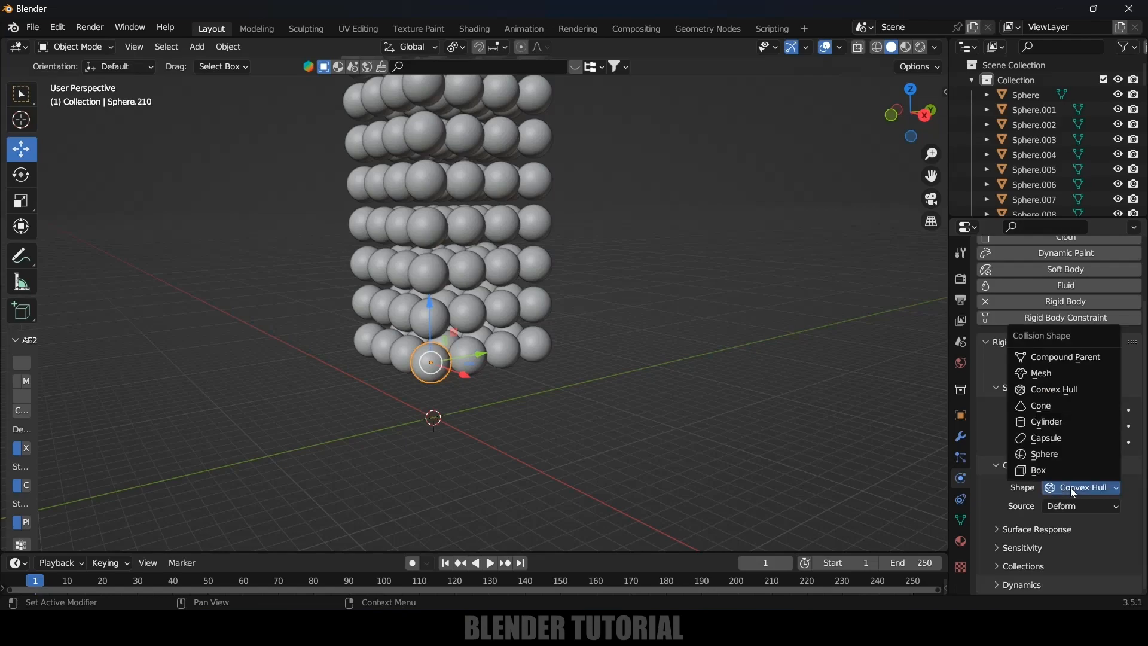
{"action": "left_click", "coordinate": [1054, 456]}
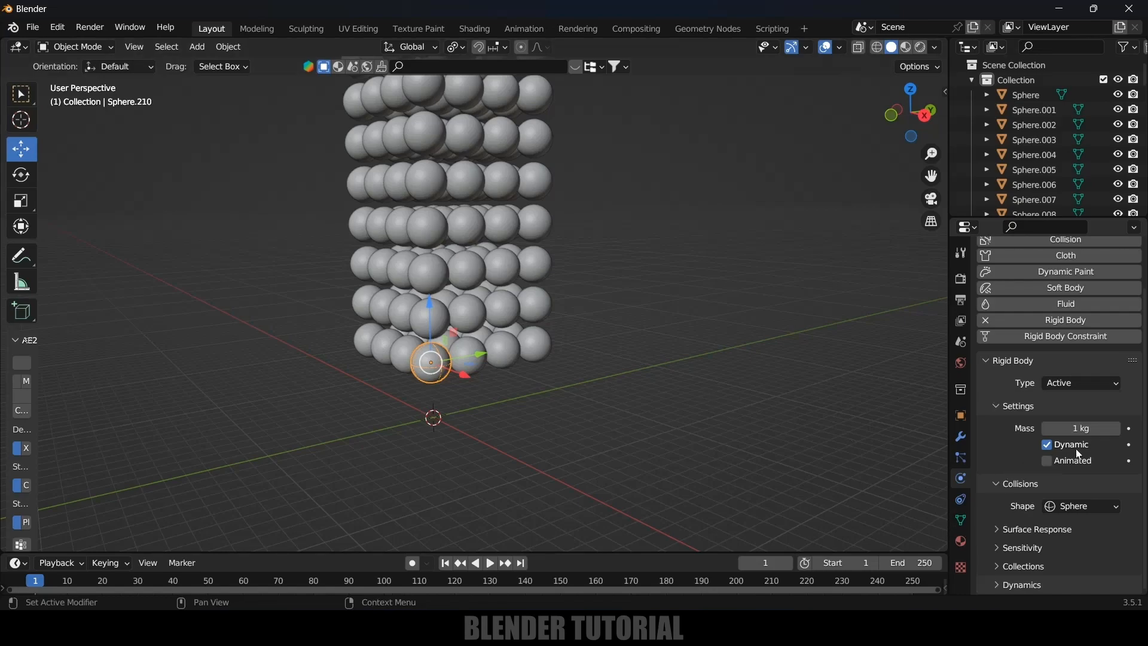
{"action": "left_click", "coordinate": [1067, 507]}
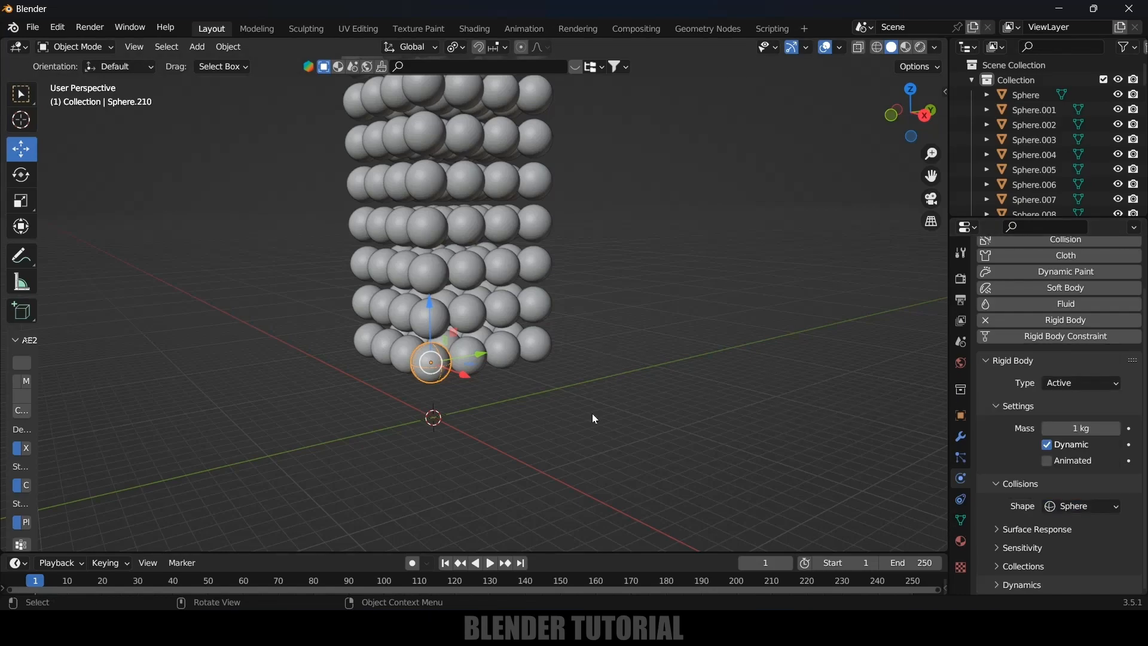
Play the simulation briefly to watch the single rigid-body sphere, and return to the first frame
{"action": "key", "text": "space"}
{"action": "key", "text": "space"}
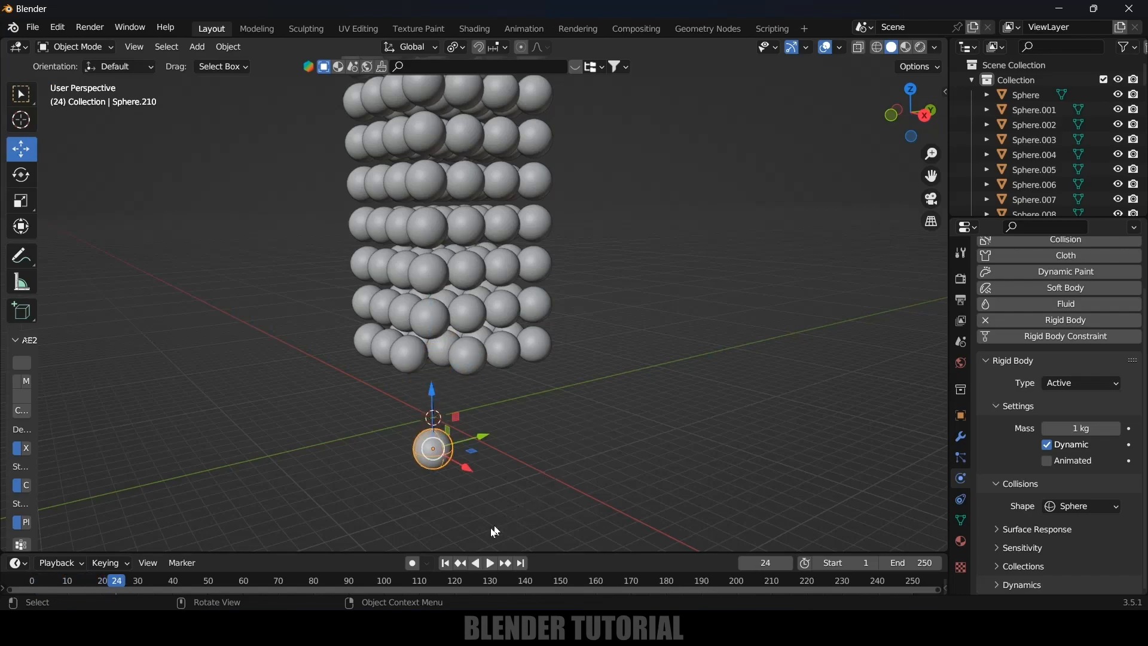
{"action": "left_click", "coordinate": [445, 564]}
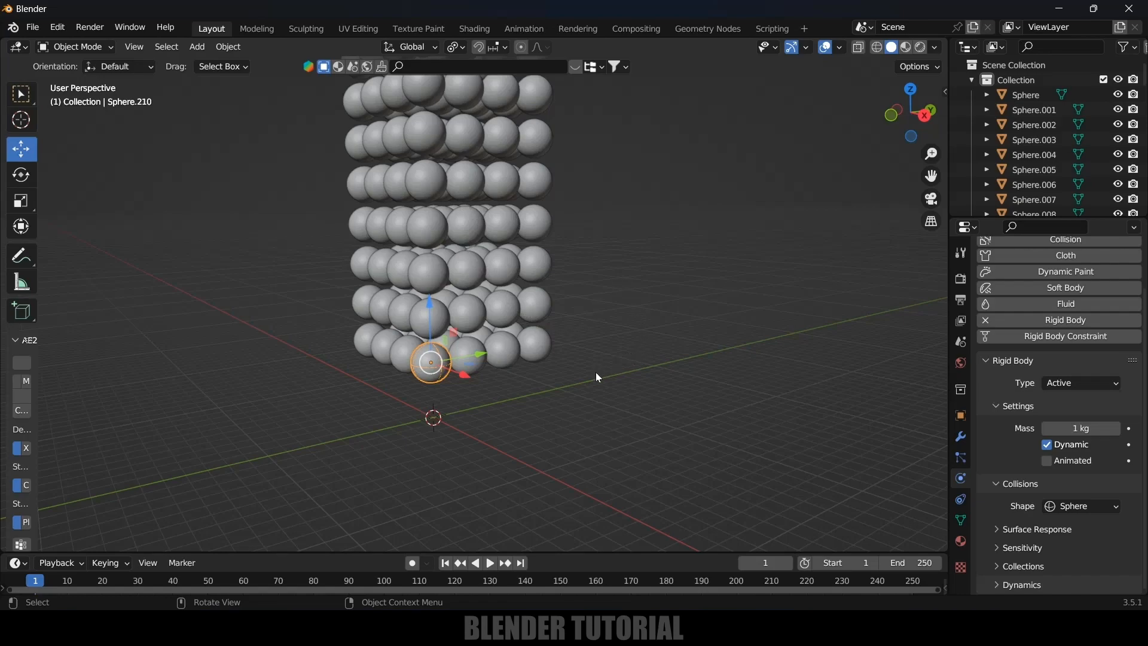
Select all spheres with the front base sphere as the active one, and copy its rigid body settings to the rest
{"action": "middle_click_drag", "start_coordinate": [587, 397], "coordinate": [609, 238]}
{"action": "scroll", "coordinate": [576, 400], "scroll_direction": "down", "scroll_amount": 4}
{"action": "scroll", "coordinate": [632, 349], "scroll_direction": "up", "scroll_amount": 3}
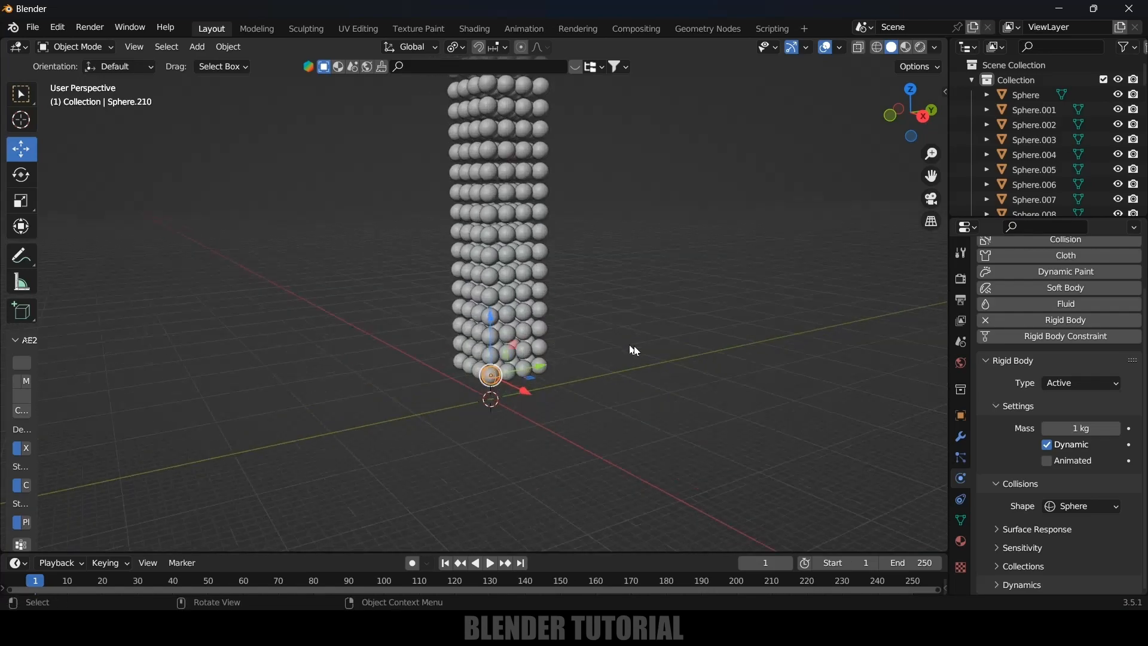
{"action": "key", "text": "a"}
{"action": "scroll", "coordinate": [665, 365], "scroll_direction": "up", "scroll_amount": 6}
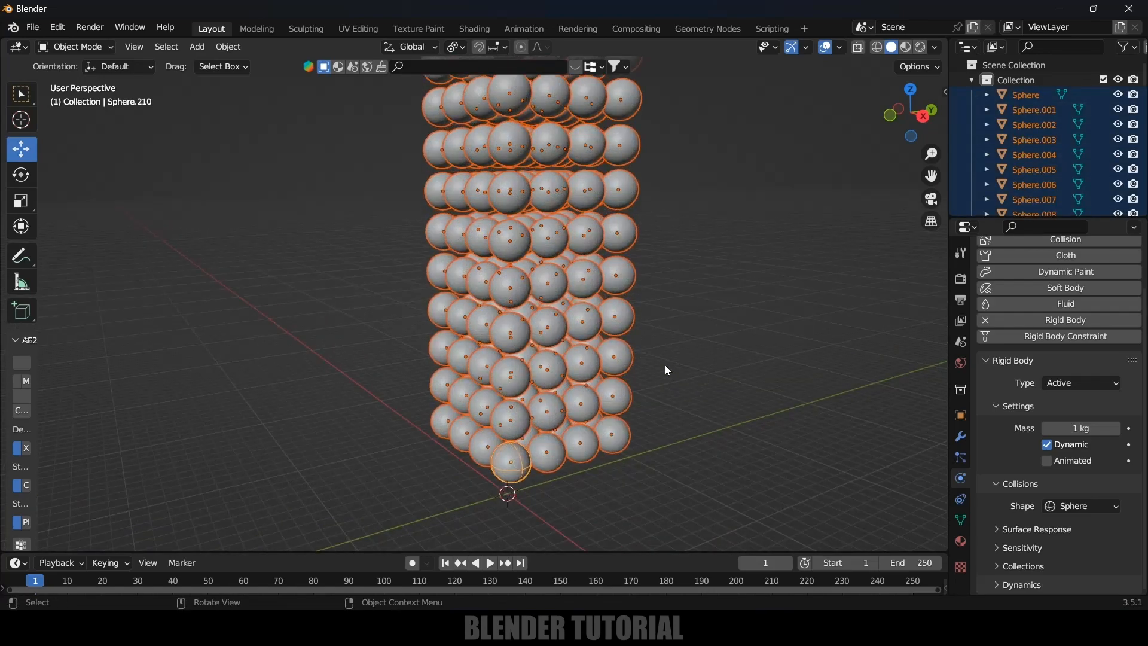
{"action": "middle_click_drag", "start_coordinate": [659, 379], "coordinate": [564, 209], "text": "shift"}
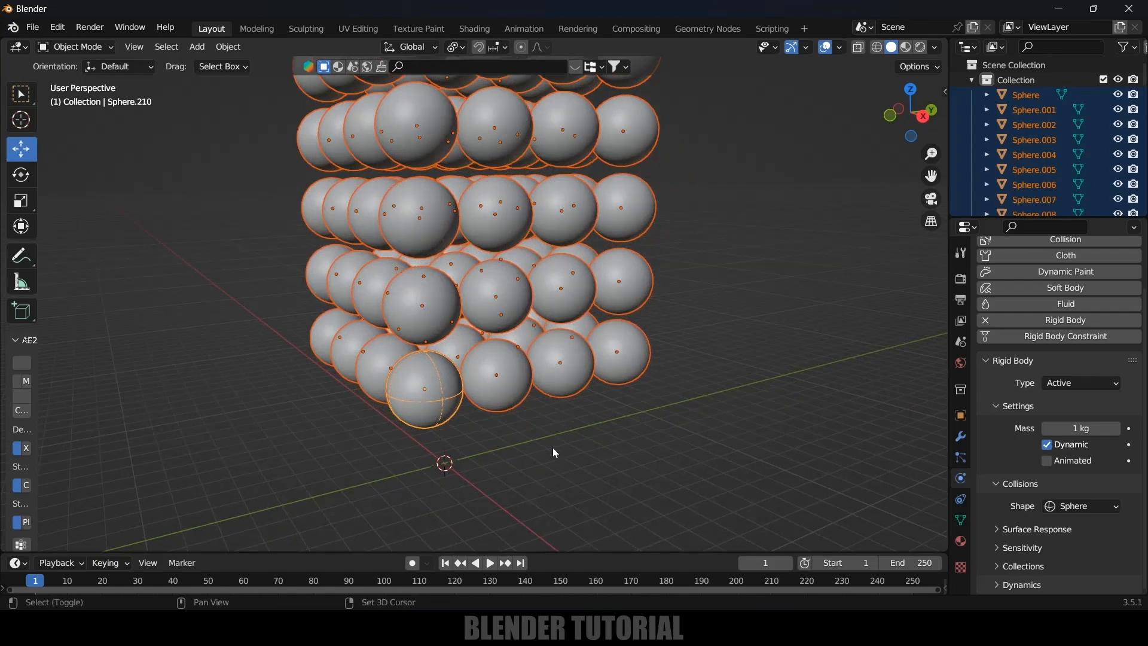
{"action": "left_click", "coordinate": [443, 418], "text": "shift"}
{"action": "left_click", "coordinate": [430, 413], "text": "shift"}
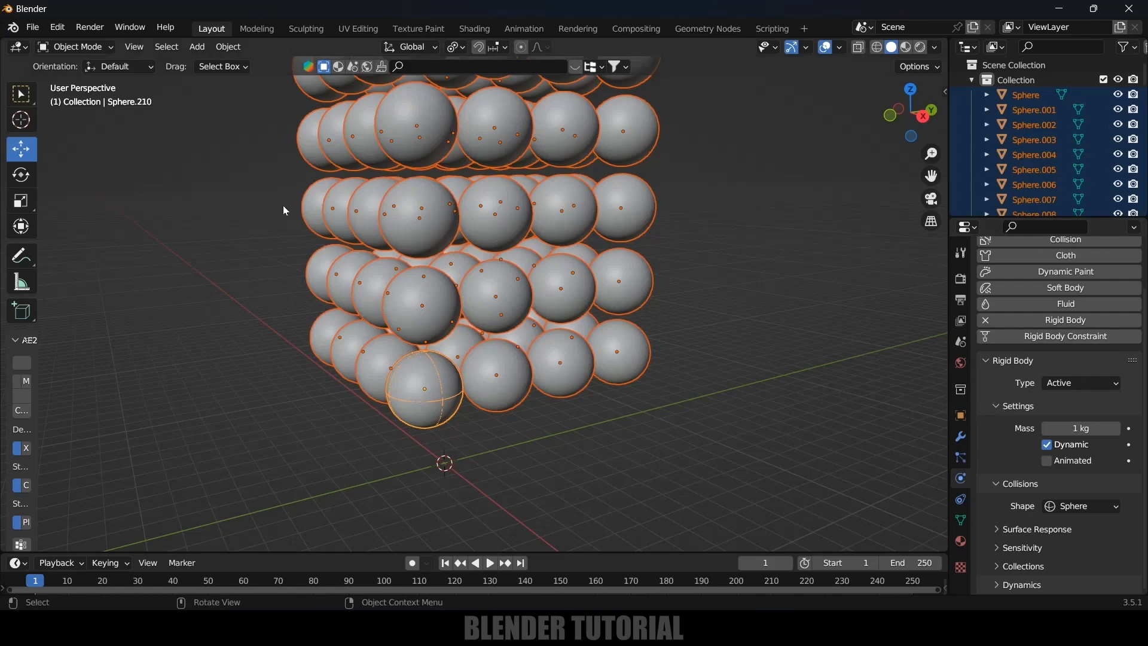
{"action": "left_click", "coordinate": [224, 52]}
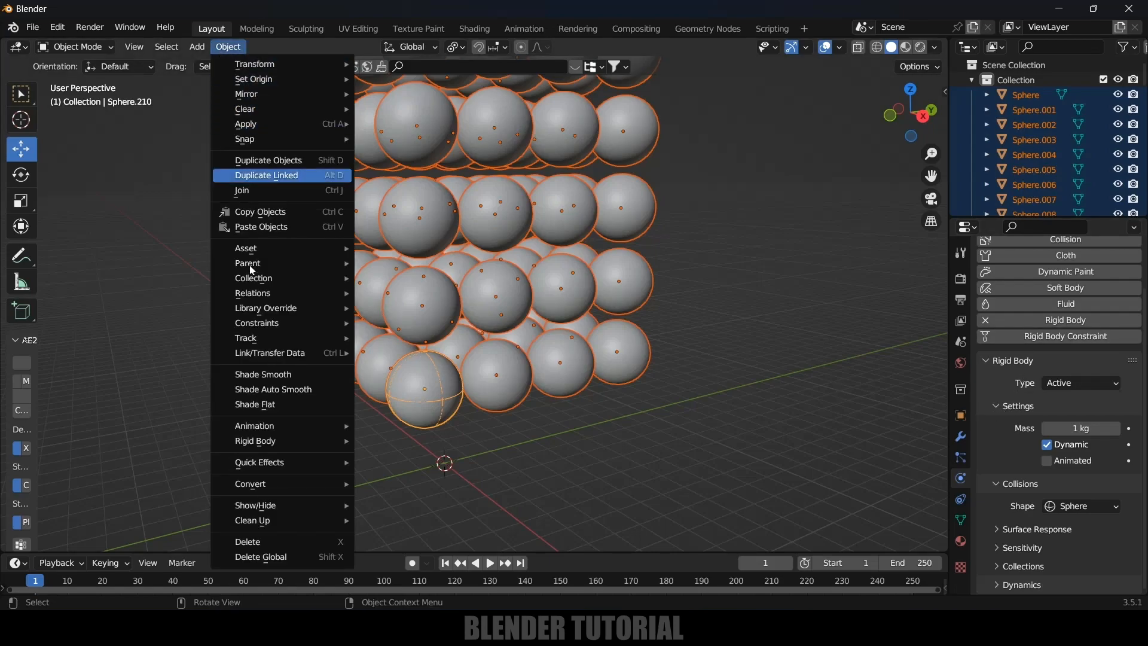
{"action": "mouse_move", "coordinate": [272, 444]}
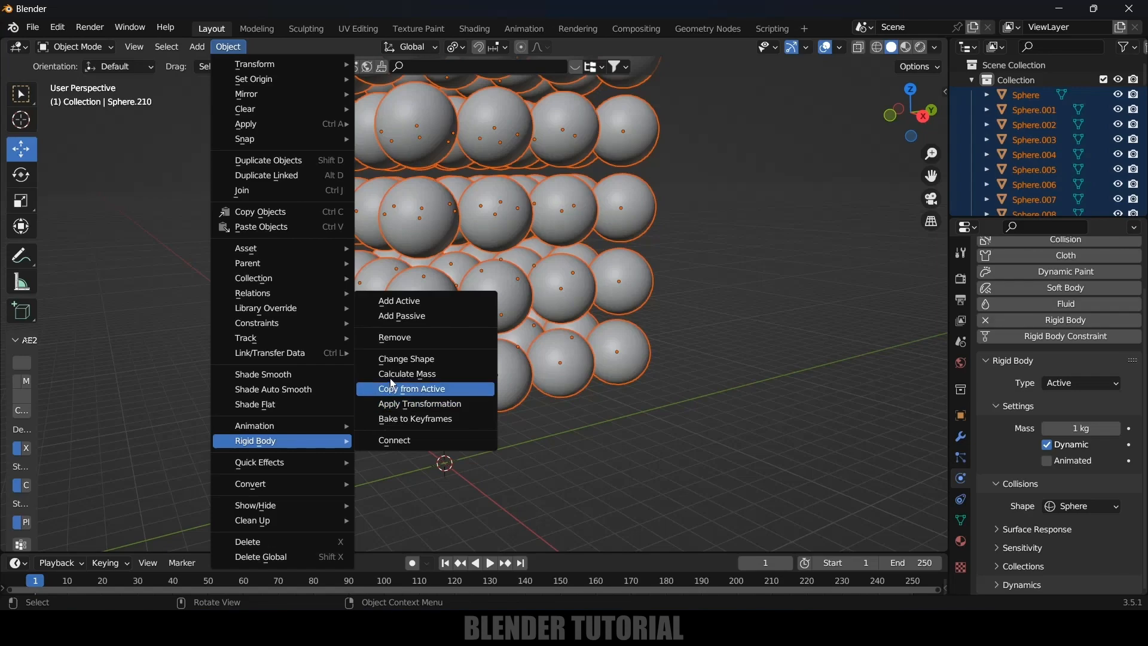
{"action": "left_click", "coordinate": [409, 389]}
Deselect everything and select another sphere on the column's side to check its rigid body settings
{"action": "scroll", "coordinate": [650, 381], "scroll_direction": "down", "scroll_amount": 5}
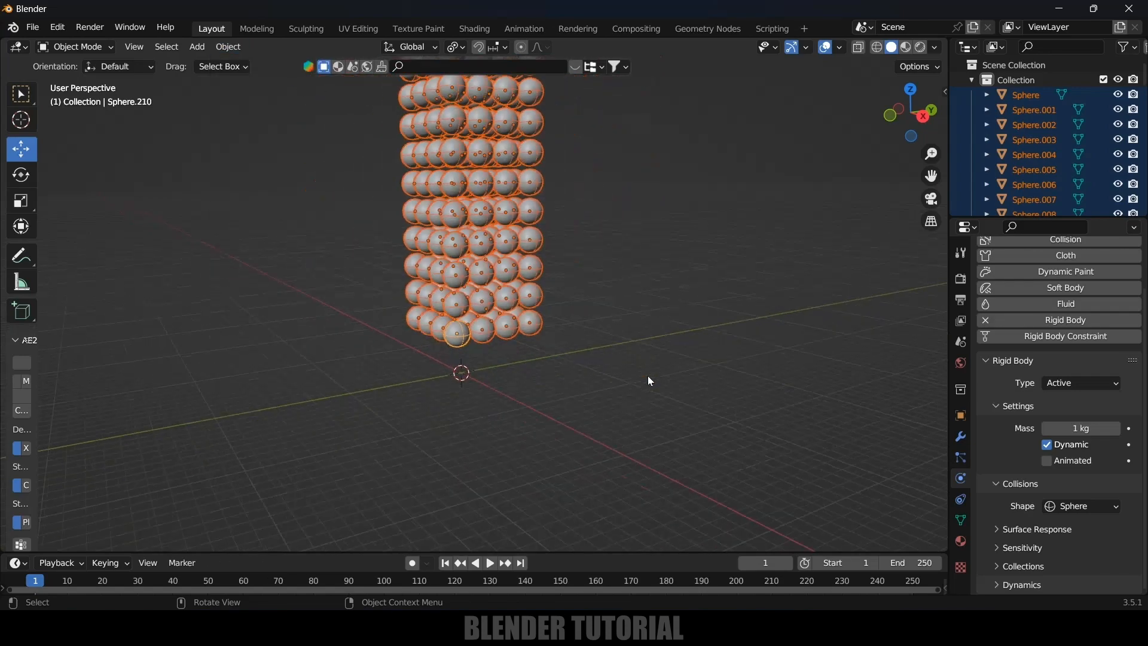
{"action": "scroll", "coordinate": [651, 380], "scroll_direction": "up", "scroll_amount": 1}
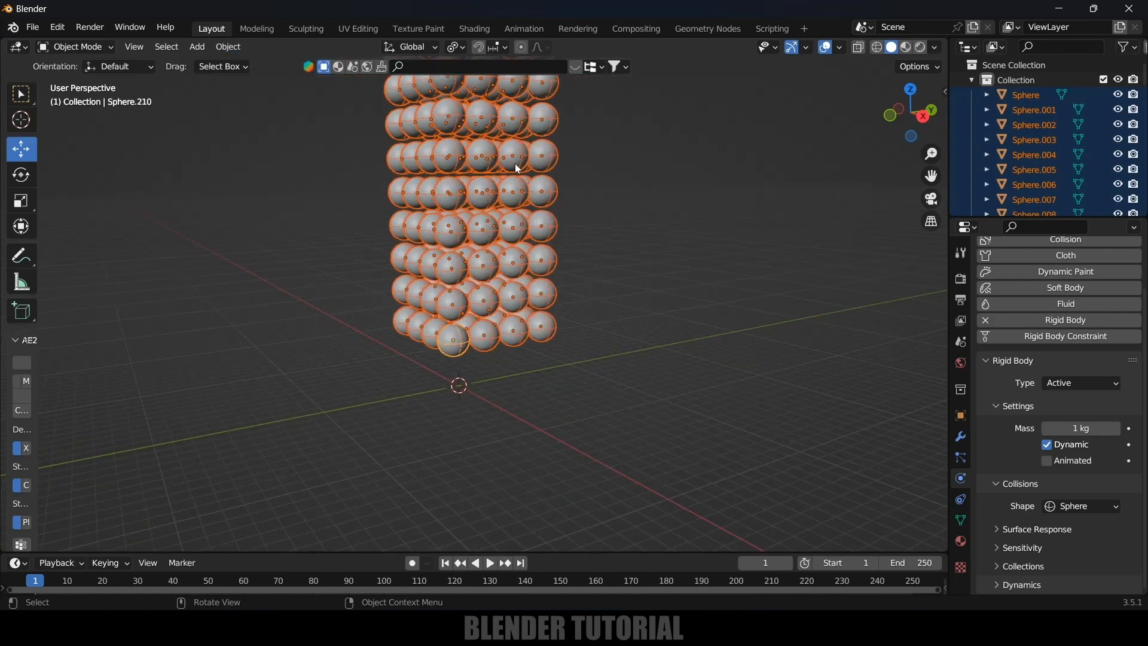
{"action": "left_click", "coordinate": [622, 227]}
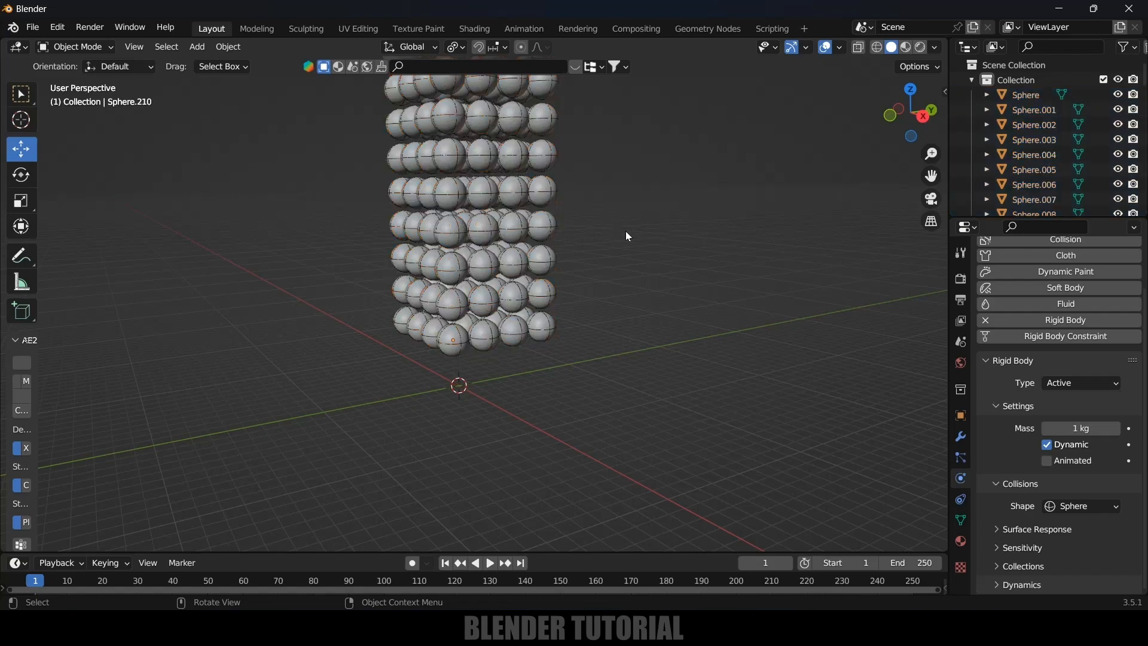
{"action": "left_click", "coordinate": [539, 152]}
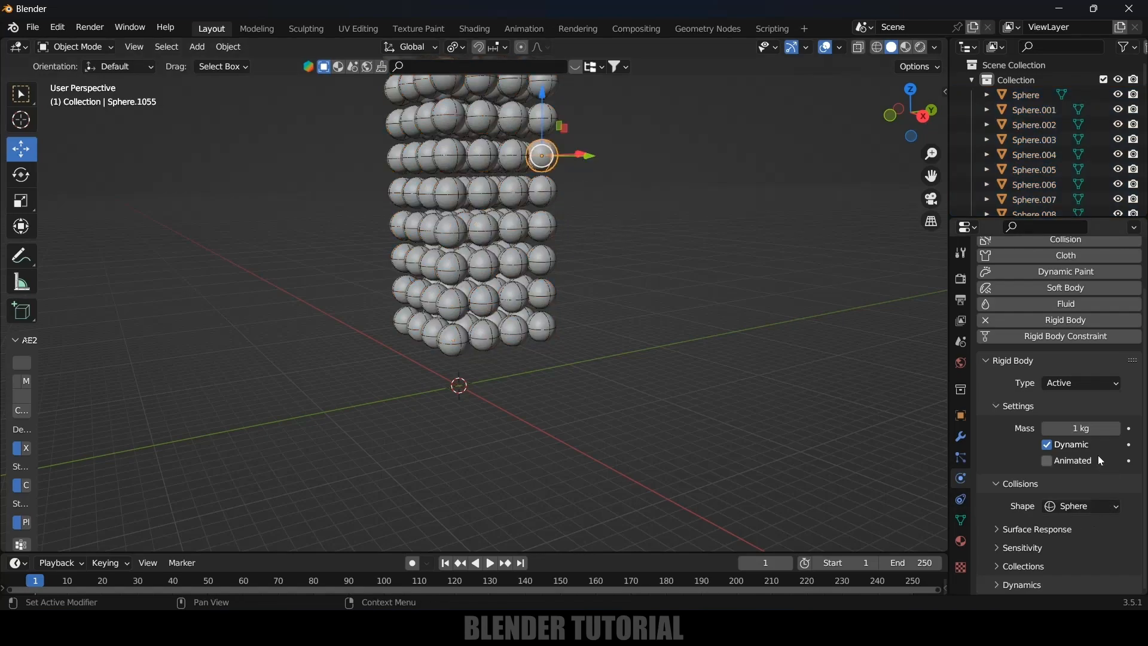
Play the simulation to preview the whole column falling, and rewind to the first frame
{"action": "key", "text": "space"}
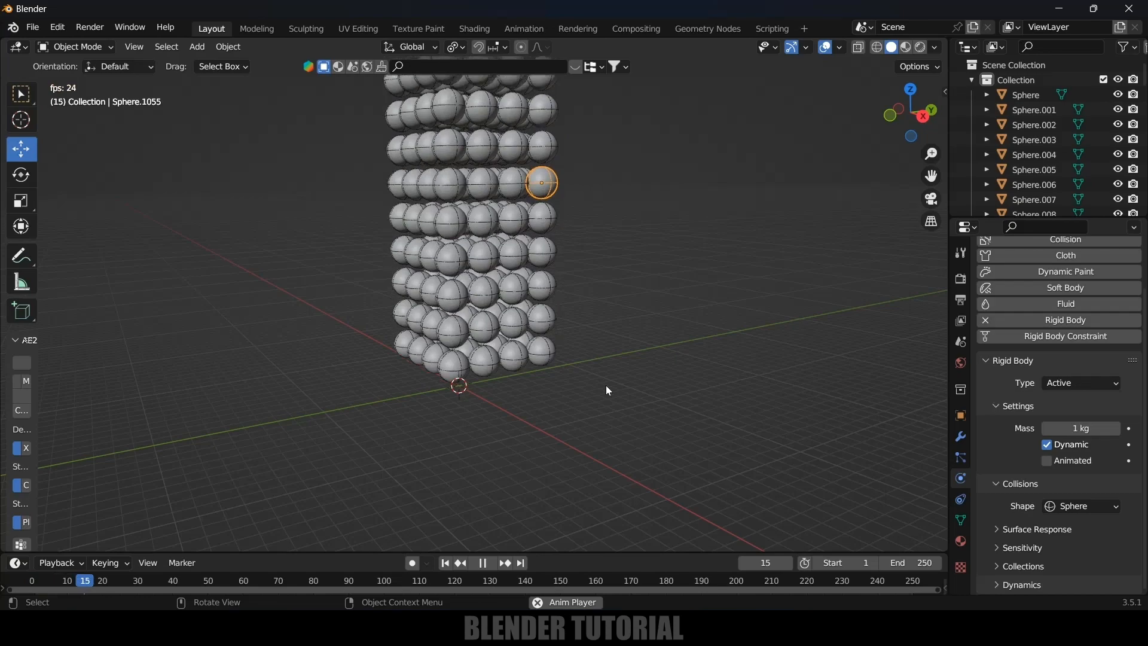
{"action": "key", "text": "space"}
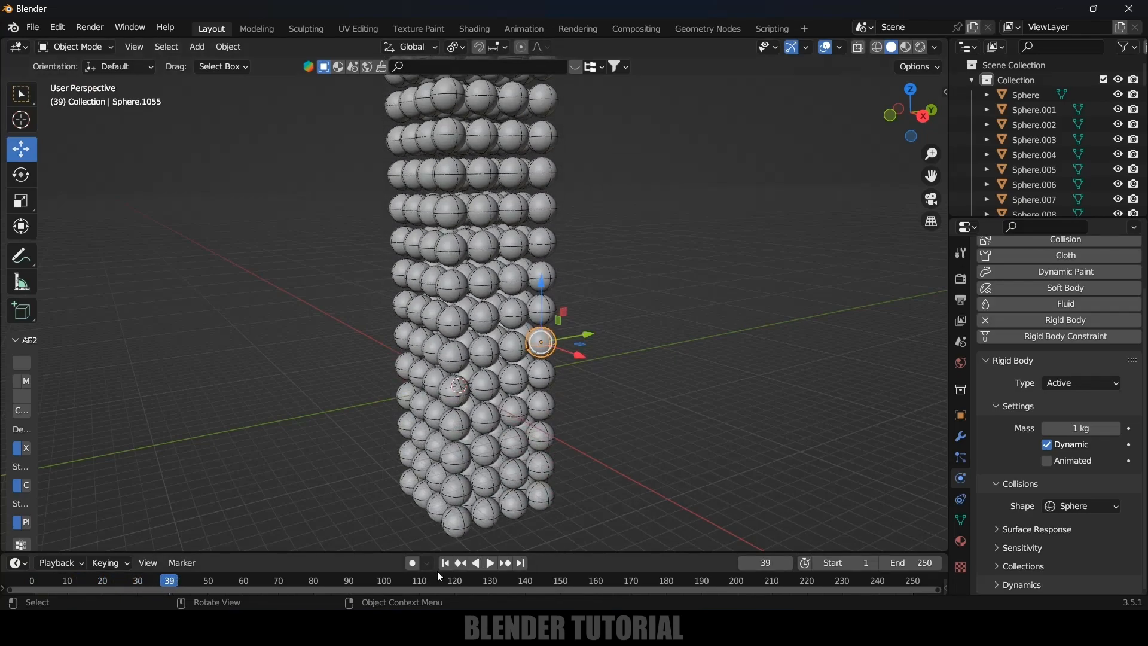
{"action": "left_click", "coordinate": [446, 564]}
Add a plane mesh at the base of the column and scale it up uniformly by about 11
{"action": "scroll", "coordinate": [560, 372], "scroll_direction": "down", "scroll_amount": 3}
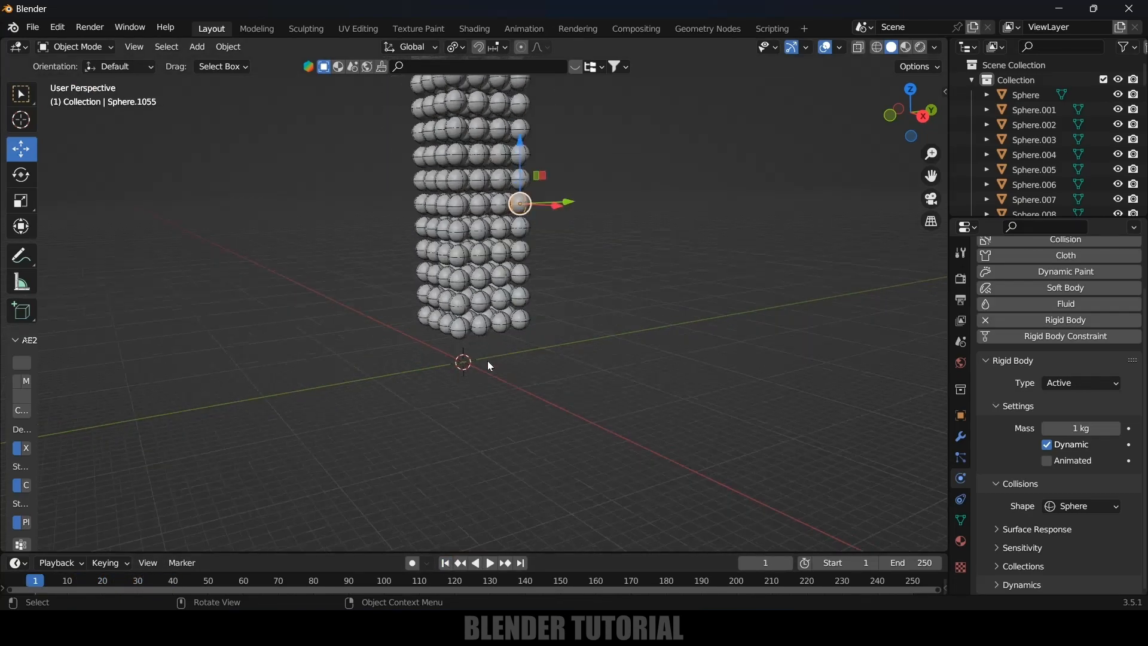
{"action": "middle_click_drag", "start_coordinate": [453, 389], "coordinate": [477, 391]}
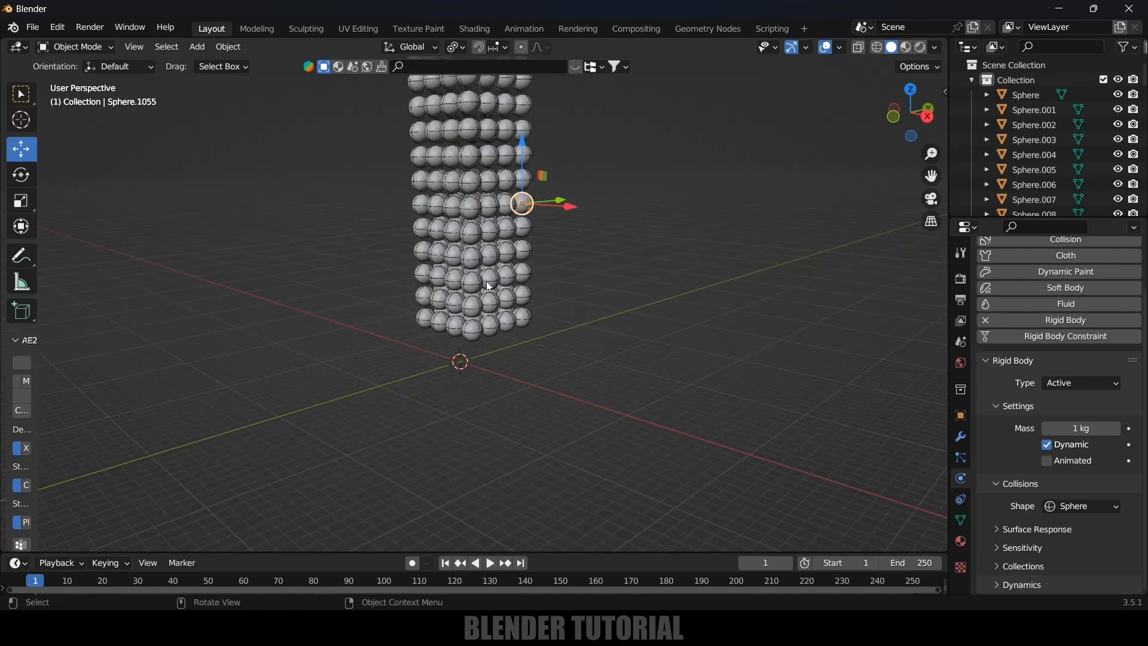
{"action": "scroll", "coordinate": [497, 367], "scroll_direction": "down", "scroll_amount": 2}
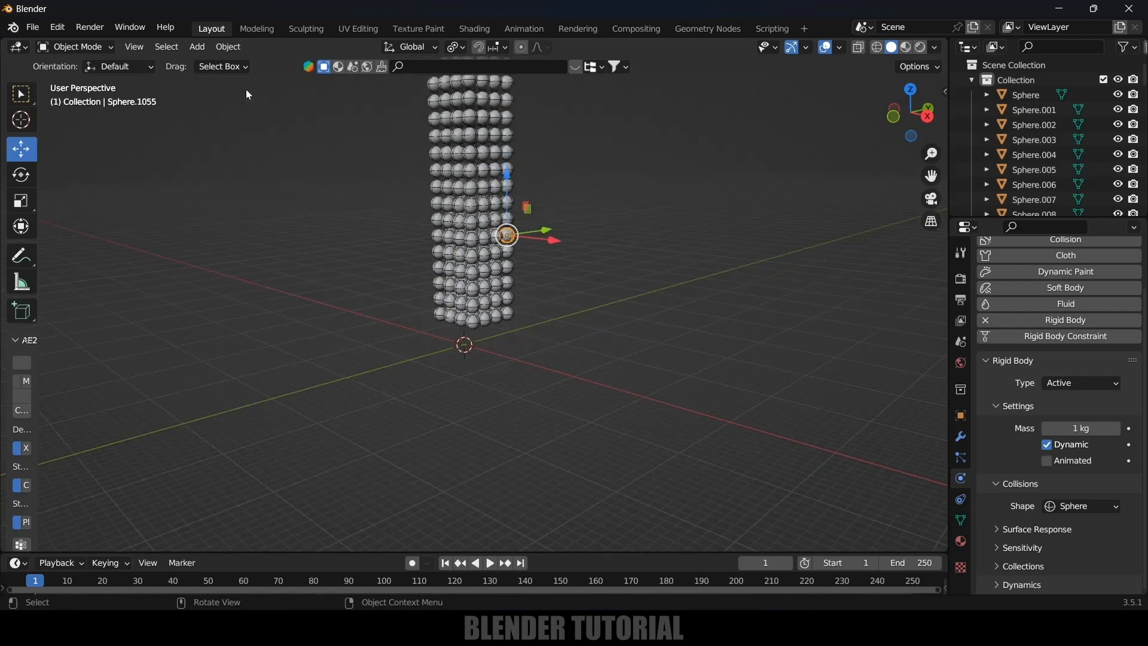
{"action": "left_click", "coordinate": [187, 52]}
{"action": "mouse_move", "coordinate": [215, 64]}
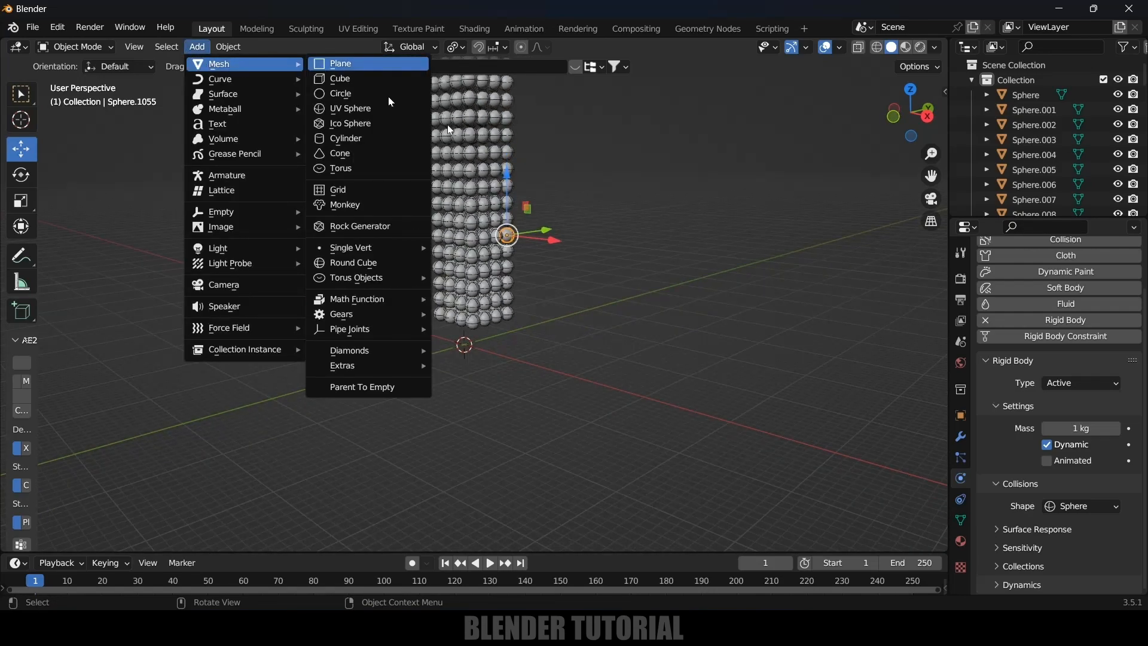
{"action": "left_click", "coordinate": [335, 65]}
{"action": "key", "text": "s"}
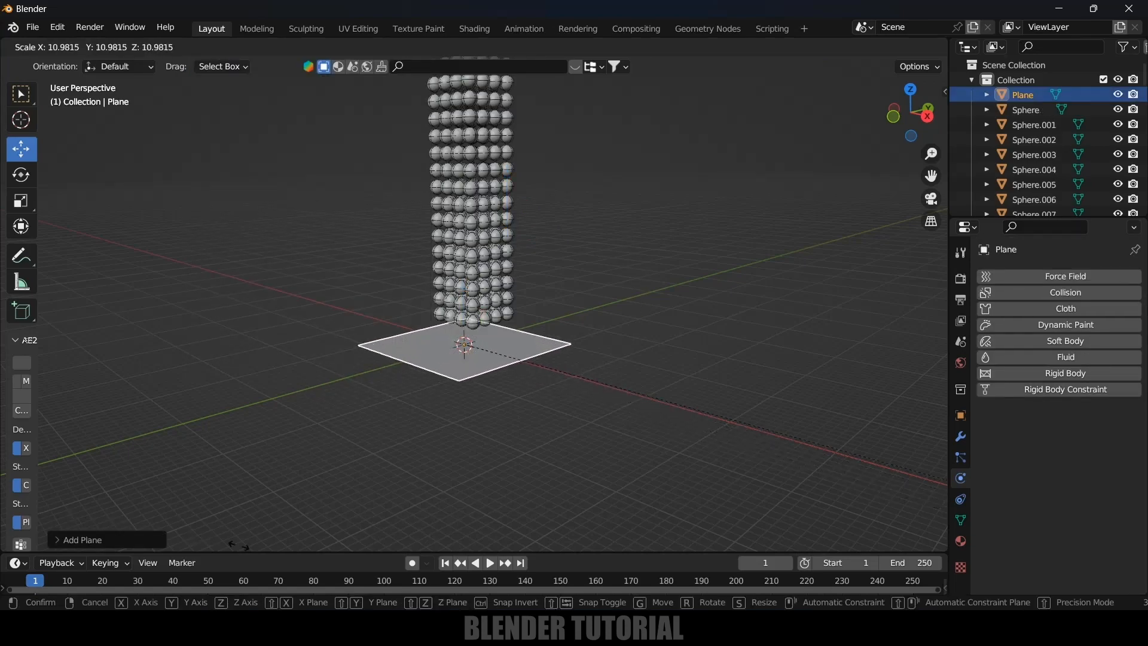
{"action": "left_click", "coordinate": [693, 415]}
Stretch the plane by about 2 along X, and widen it along Y as well
{"action": "middle_click_drag", "start_coordinate": [693, 415], "coordinate": [673, 431]}
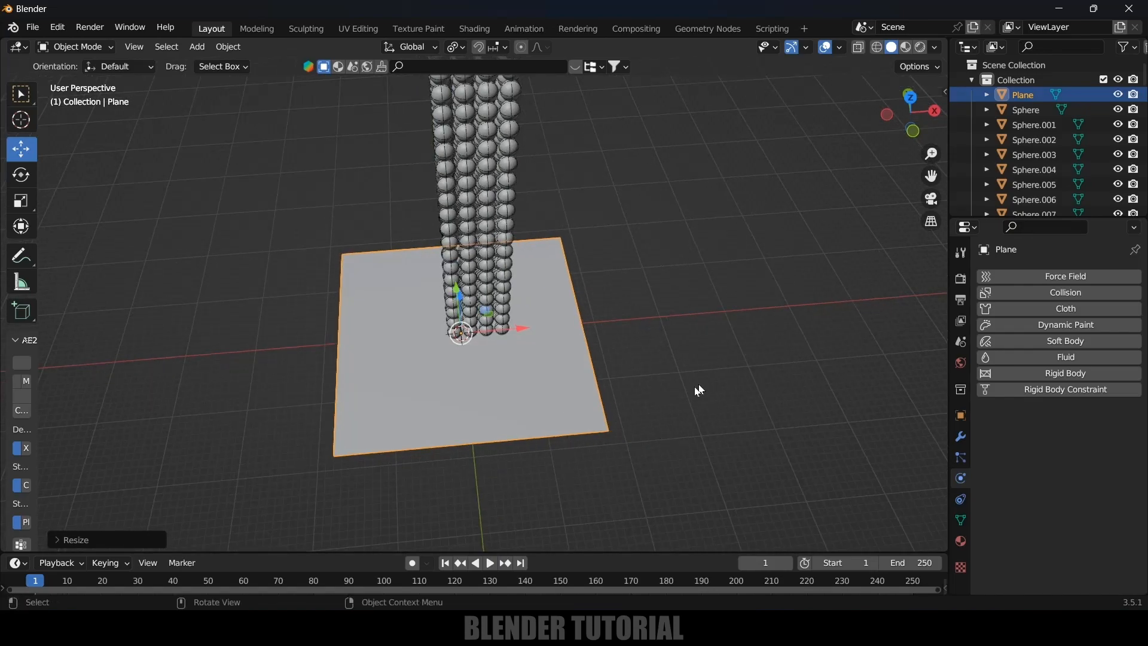
{"action": "key", "text": "x"}
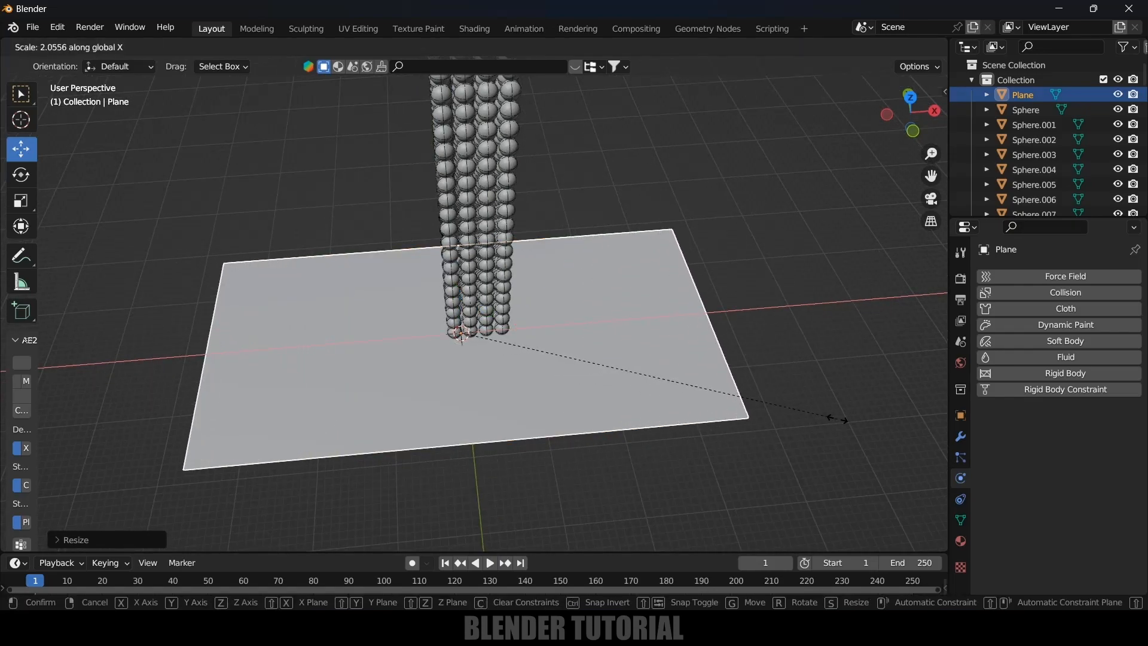
{"action": "left_click", "coordinate": [838, 420]}
{"action": "middle_click_drag", "start_coordinate": [836, 420], "coordinate": [634, 404]}
{"action": "key", "text": "s"}
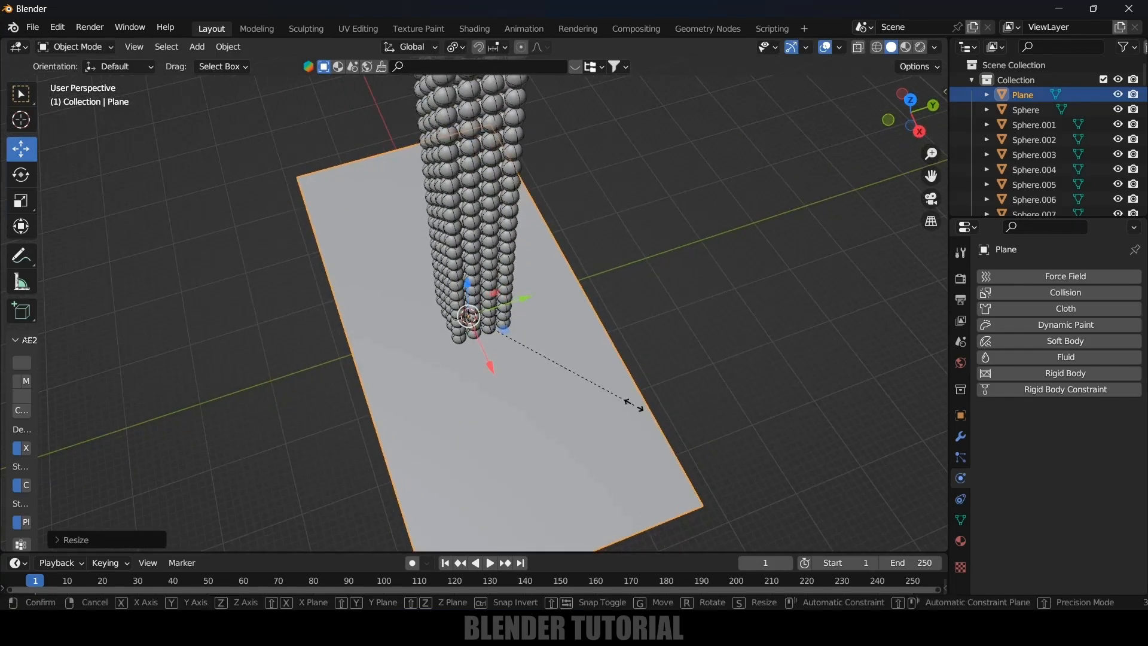
{"action": "key", "text": "y"}
{"action": "left_click", "coordinate": [679, 402]}
Add a rigid body to the ground plane and set its type to Passive
{"action": "middle_click_drag", "start_coordinate": [612, 455], "coordinate": [643, 454]}
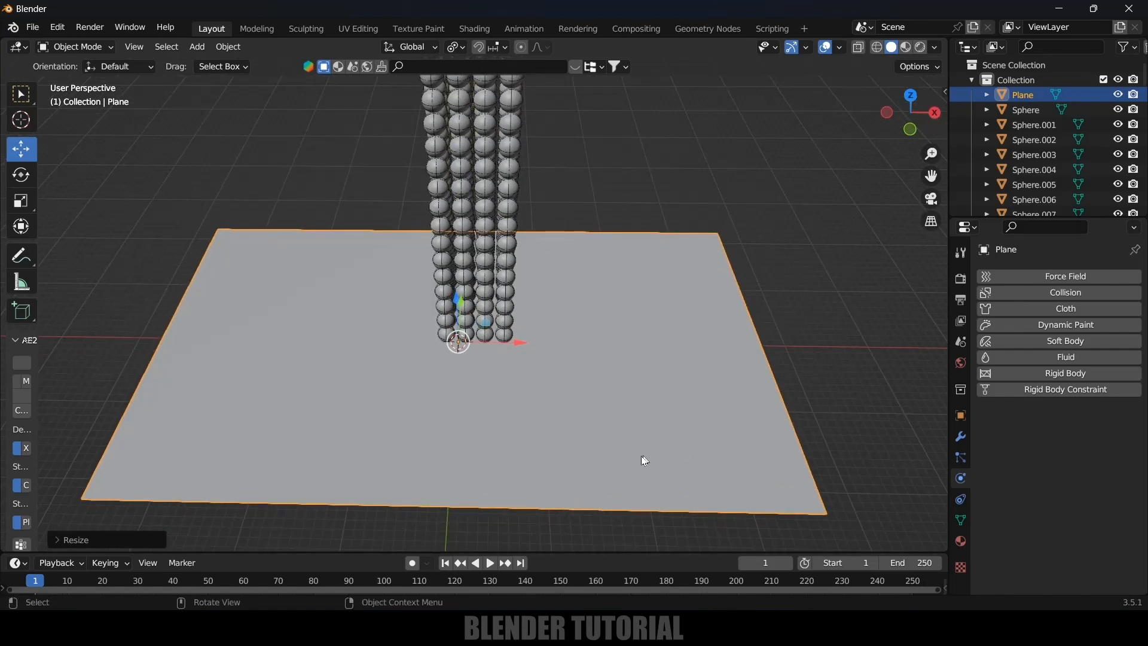
{"action": "left_click", "coordinate": [815, 423]}
{"action": "left_click", "coordinate": [721, 439]}
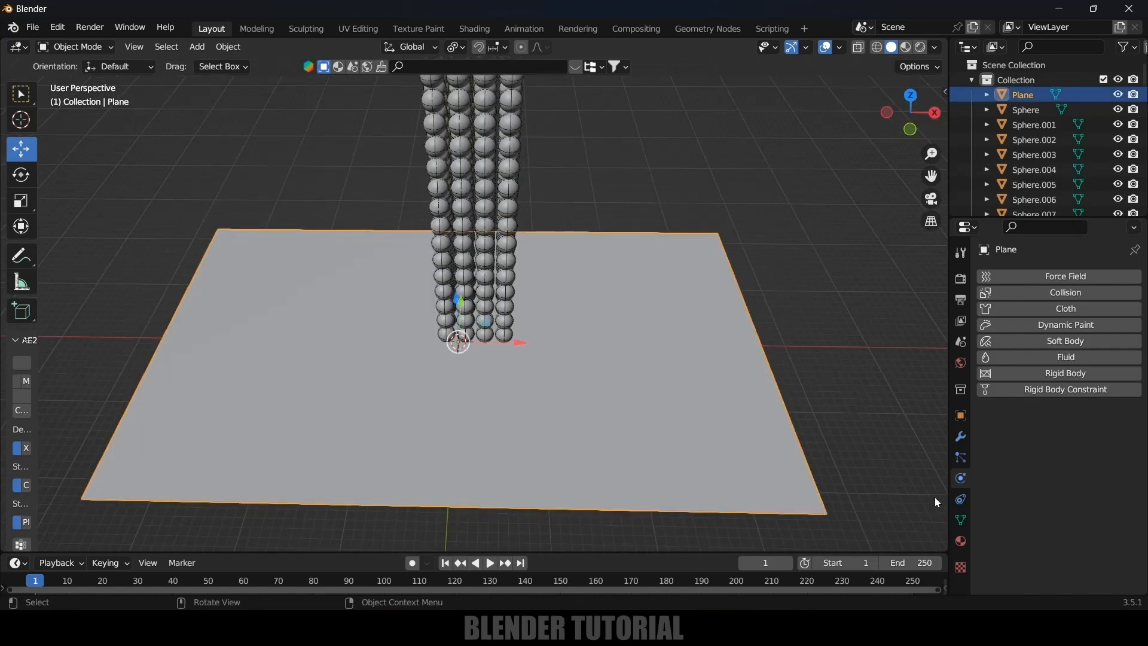
{"action": "left_click", "coordinate": [1056, 373]}
{"action": "left_click", "coordinate": [1080, 437]}
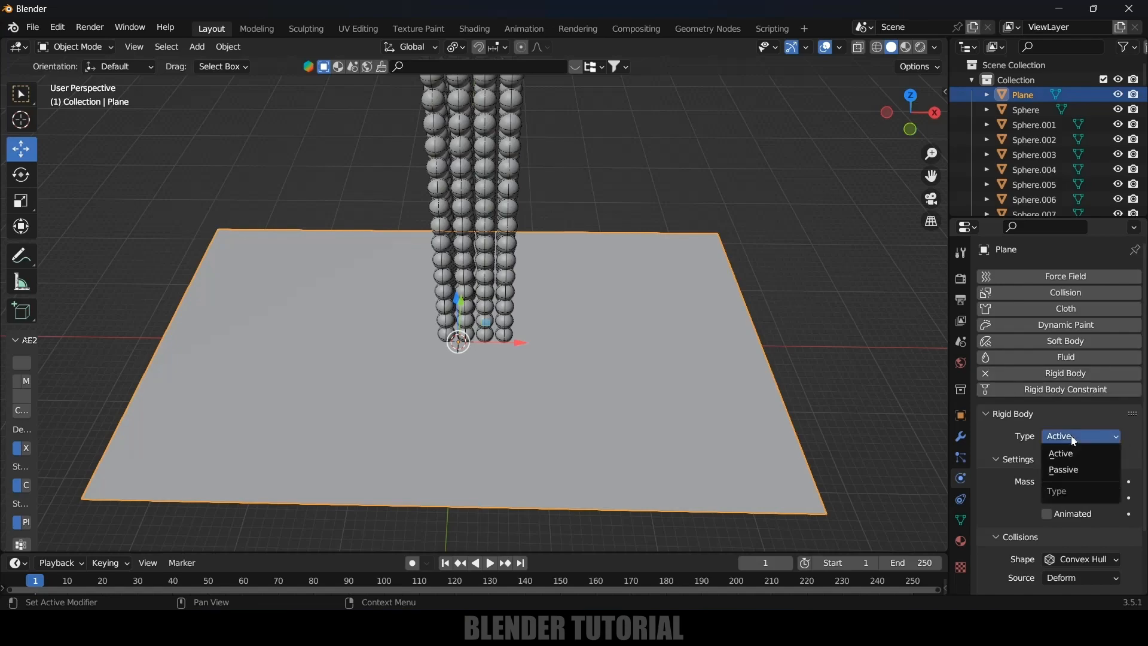
{"action": "left_click", "coordinate": [1072, 468]}
Play the simulation to watch the spheres land and scatter on the plane, and return to the first frame
{"action": "key", "text": "space"}
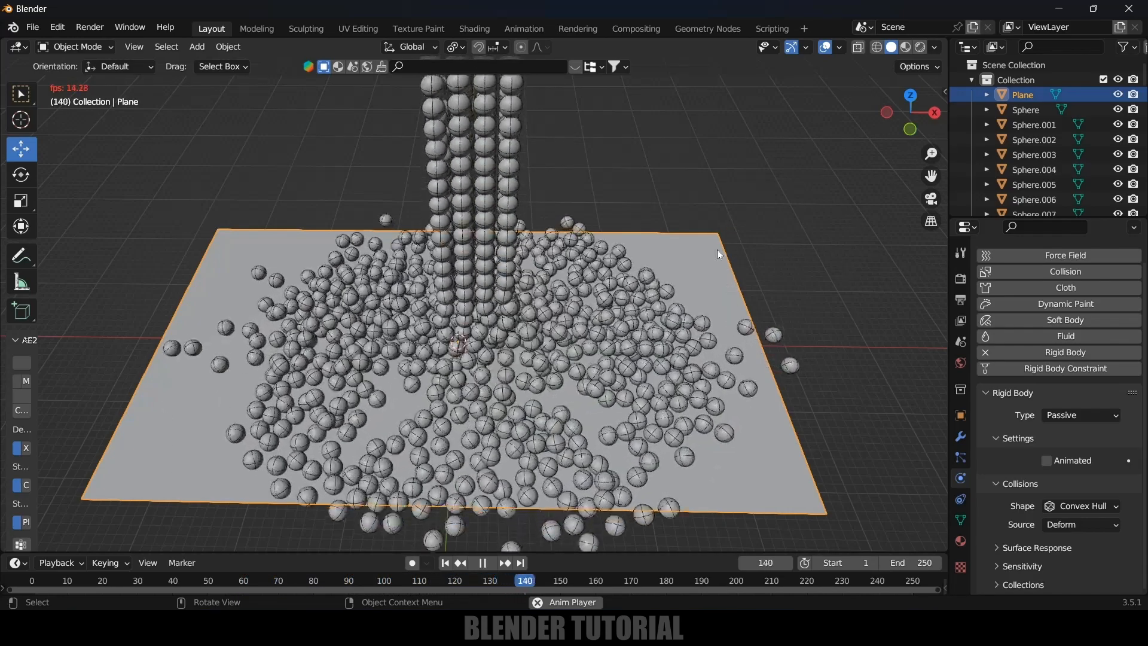
{"action": "key", "text": "space"}
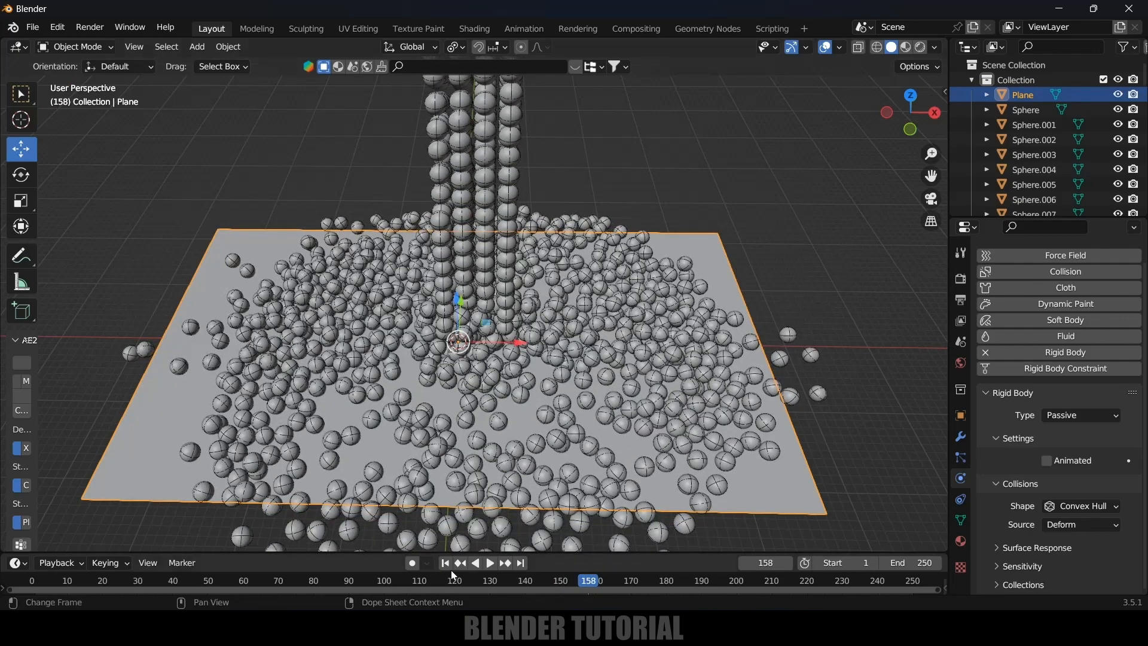
{"action": "key", "text": "space"}
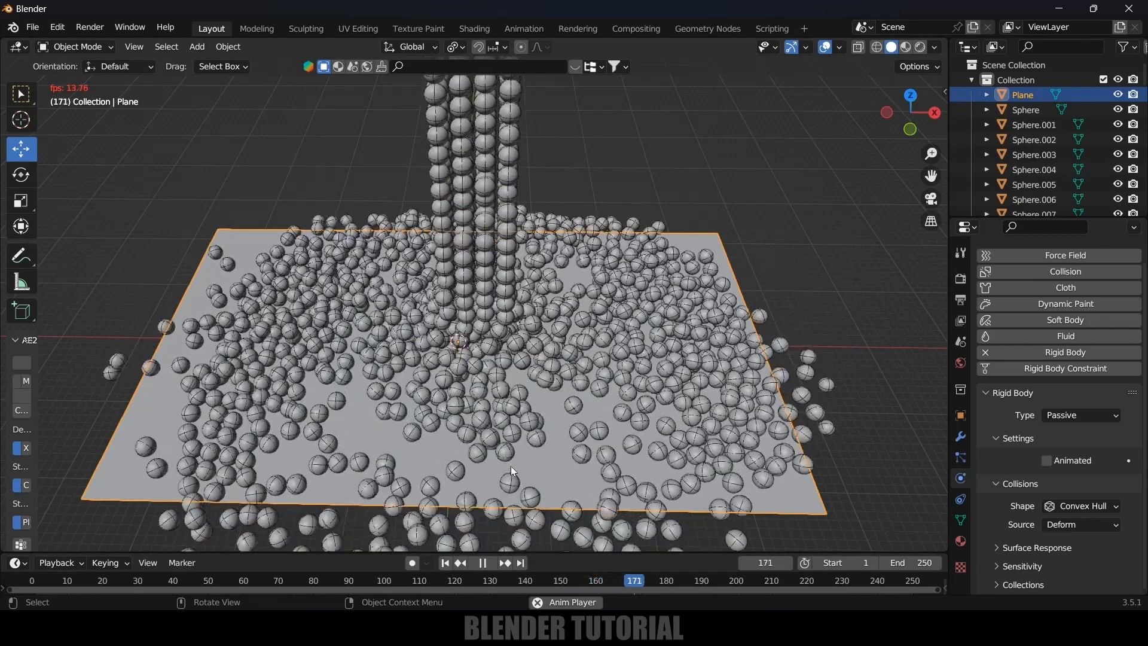
{"action": "left_click", "coordinate": [482, 563]}
{"action": "left_click", "coordinate": [449, 562]}
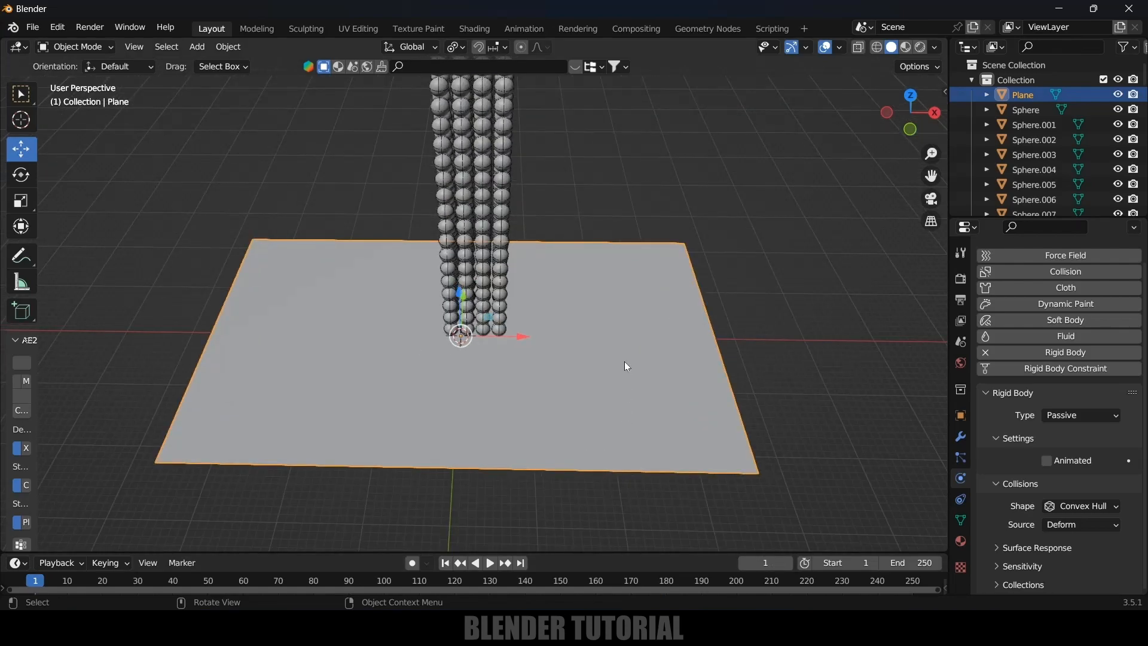
Add 12 evenly spaced loop cuts across the ground plane's width, without sliding them
{"action": "key", "text": "Tab"}
{"action": "key", "text": "ctrl+r"}
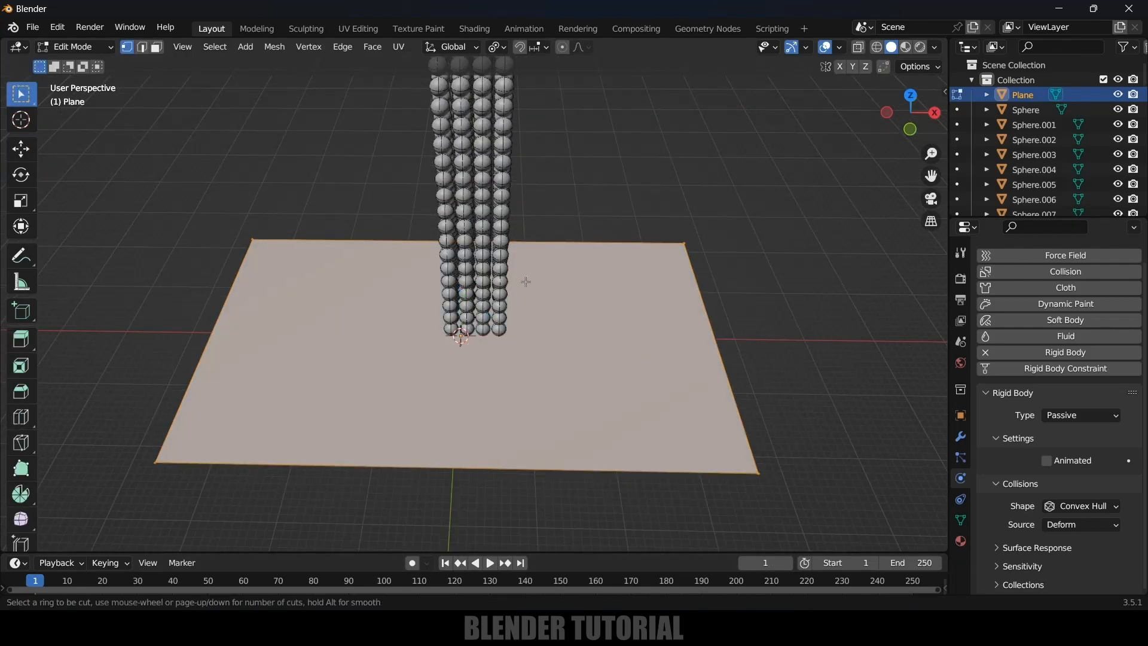
{"action": "scroll", "coordinate": [526, 255], "scroll_direction": "up", "scroll_amount": 10}
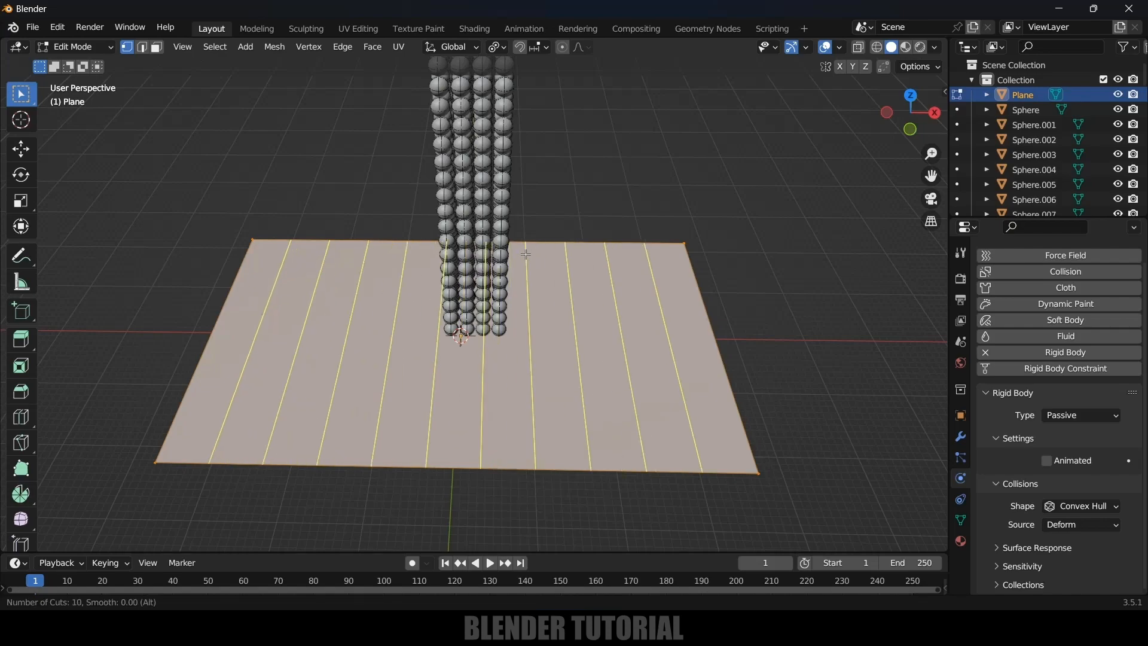
{"action": "scroll", "coordinate": [526, 255], "scroll_direction": "up", "scroll_amount": 1}
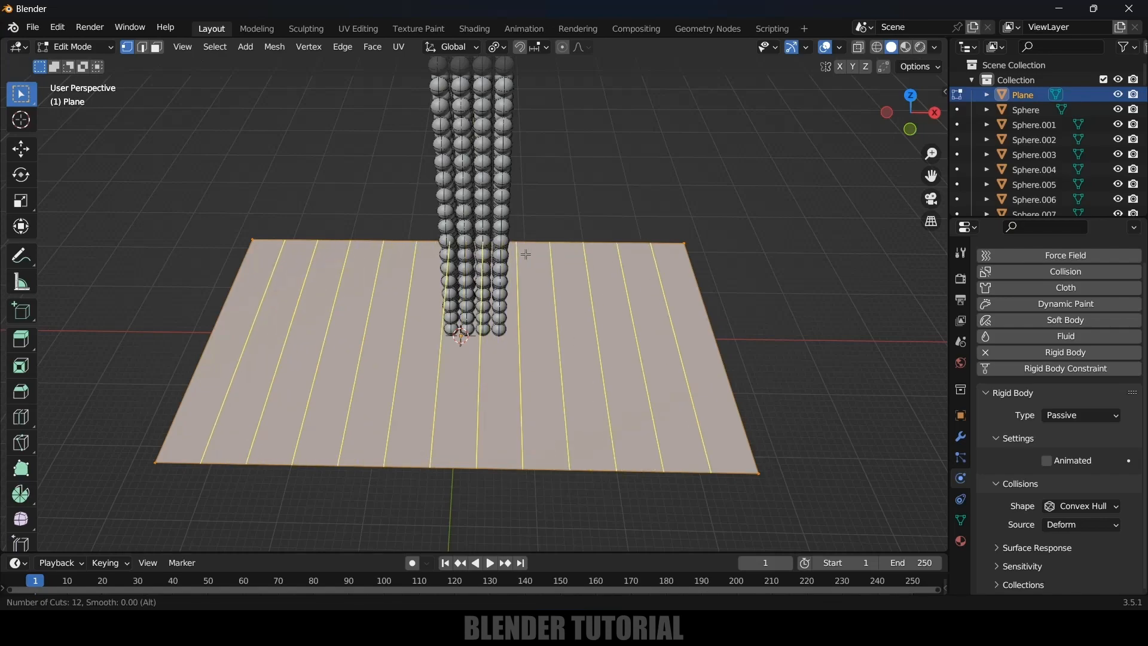
{"action": "left_click", "coordinate": [526, 254]}
{"action": "right_click", "coordinate": [526, 254]}
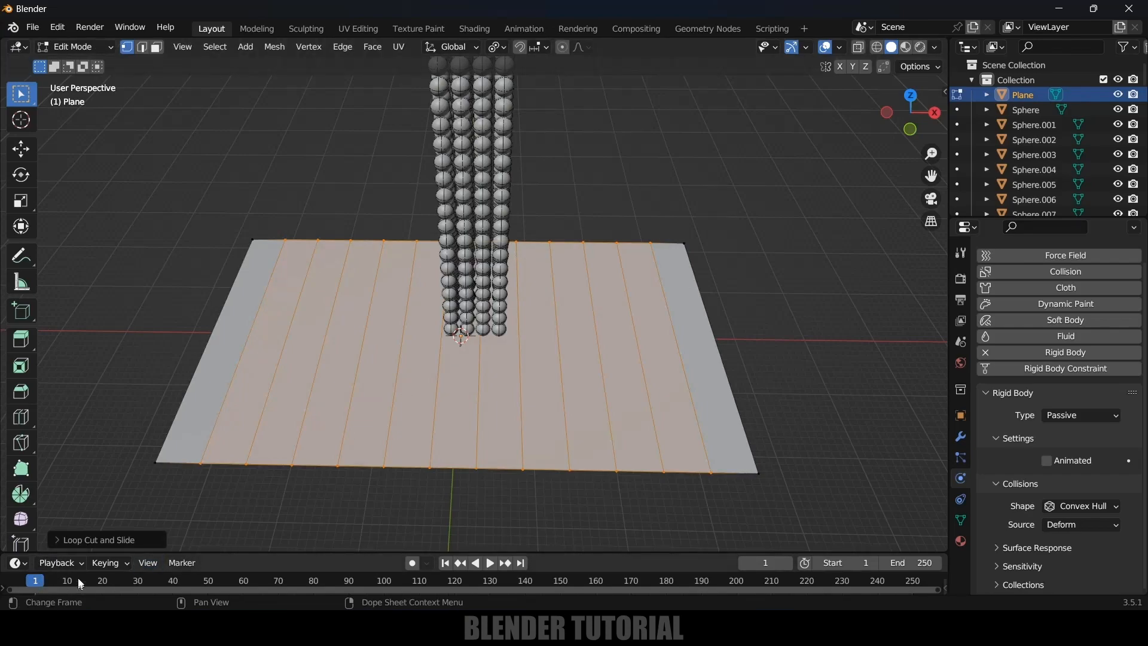
Add 12 centred loop cuts to the plane in the crosswise direction to form a grid of faces
{"action": "key", "text": "ctrl+r"}
{"action": "scroll", "coordinate": [327, 359], "scroll_direction": "up", "scroll_amount": 8}
{"action": "scroll", "coordinate": [327, 358], "scroll_direction": "up", "scroll_amount": 3}
{"action": "left_click", "coordinate": [327, 359]}
{"action": "right_click", "coordinate": [327, 359]}
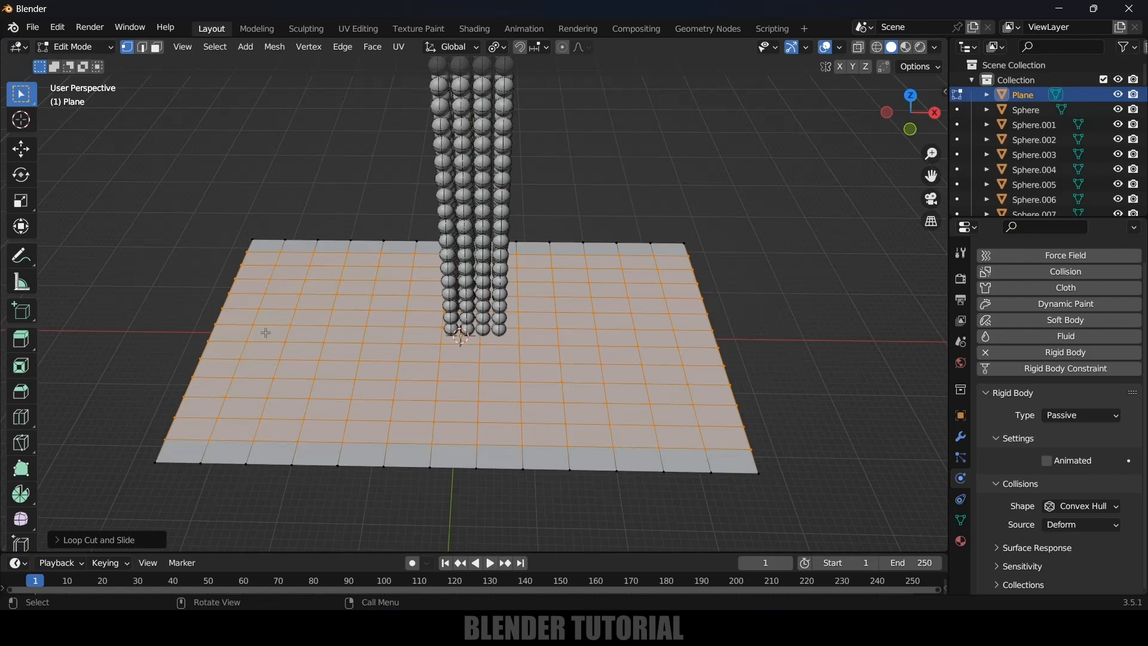
Extrude the plane's outermost ring of faces upward by about 13.4 m to form tray walls, and return to Object Mode
{"action": "key", "text": "KP_7"}
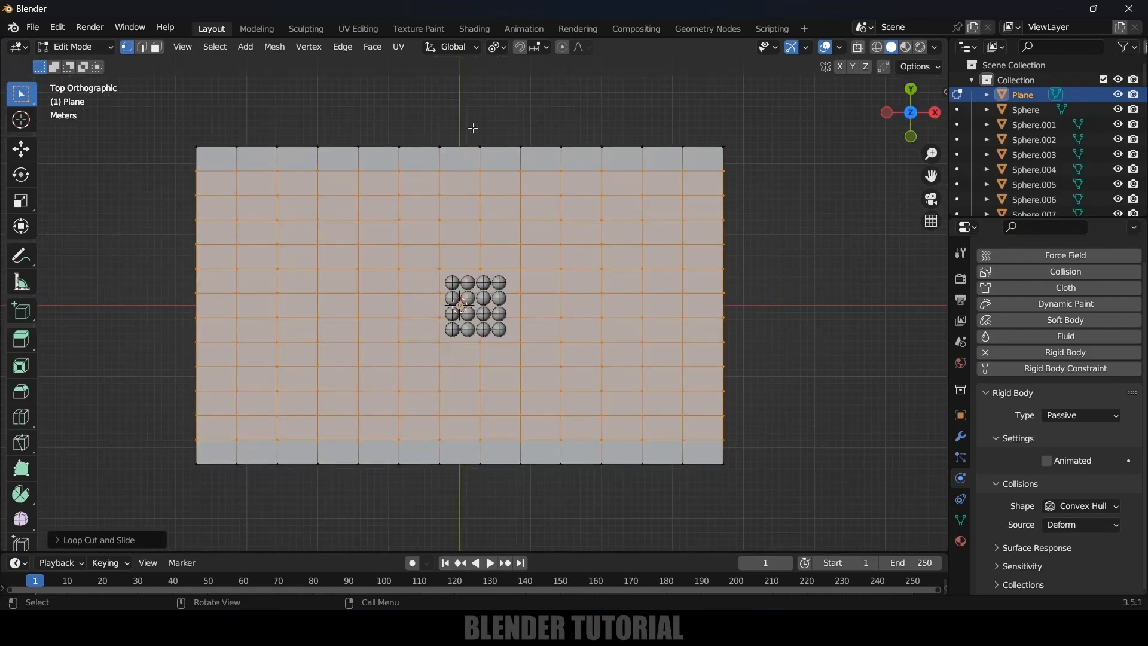
{"action": "left_click", "coordinate": [158, 49]}
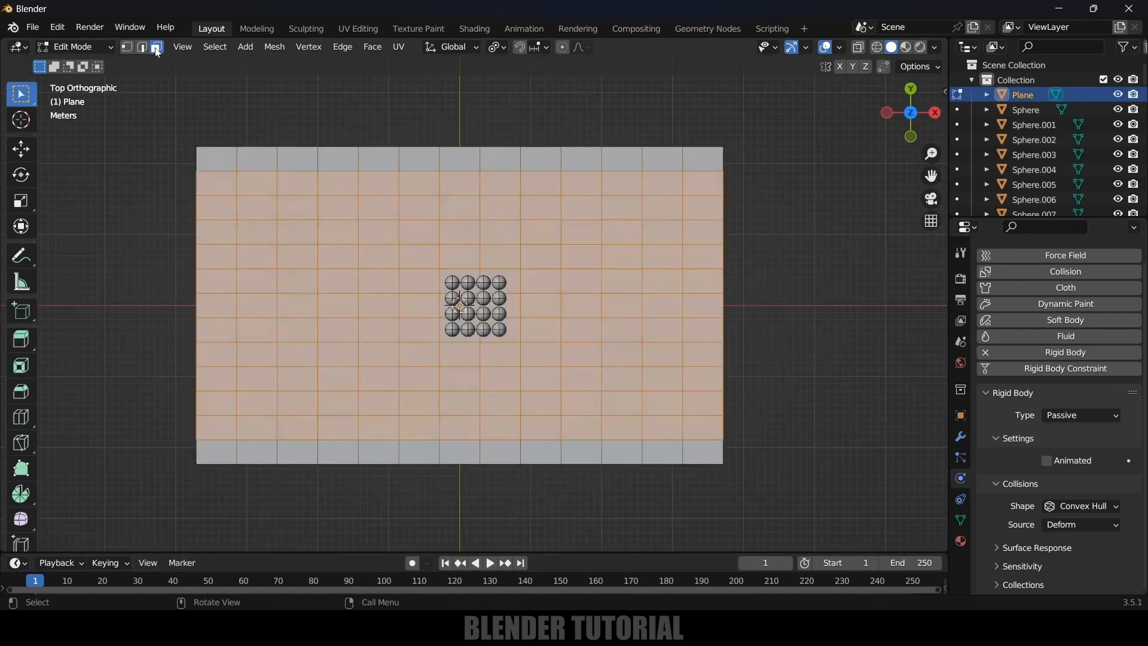
{"action": "left_click_drag", "start_coordinate": [185, 123], "coordinate": [780, 156]}
{"action": "left_click_drag", "start_coordinate": [809, 515], "coordinate": [688, 121], "text": "shift"}
{"action": "left_click_drag", "start_coordinate": [778, 494], "coordinate": [142, 440], "text": "shift"}
{"action": "left_click_drag", "start_coordinate": [205, 136], "coordinate": [155, 492], "text": "shift"}
{"action": "middle_click_drag", "start_coordinate": [559, 505], "coordinate": [559, 408]}
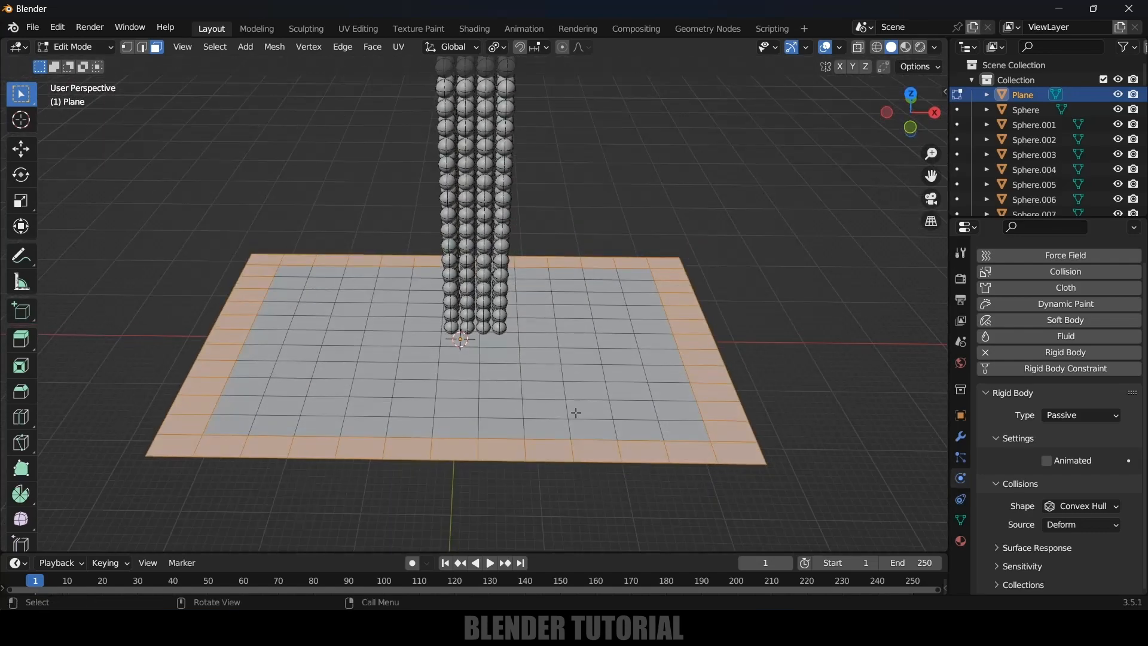
{"action": "key", "text": "e"}
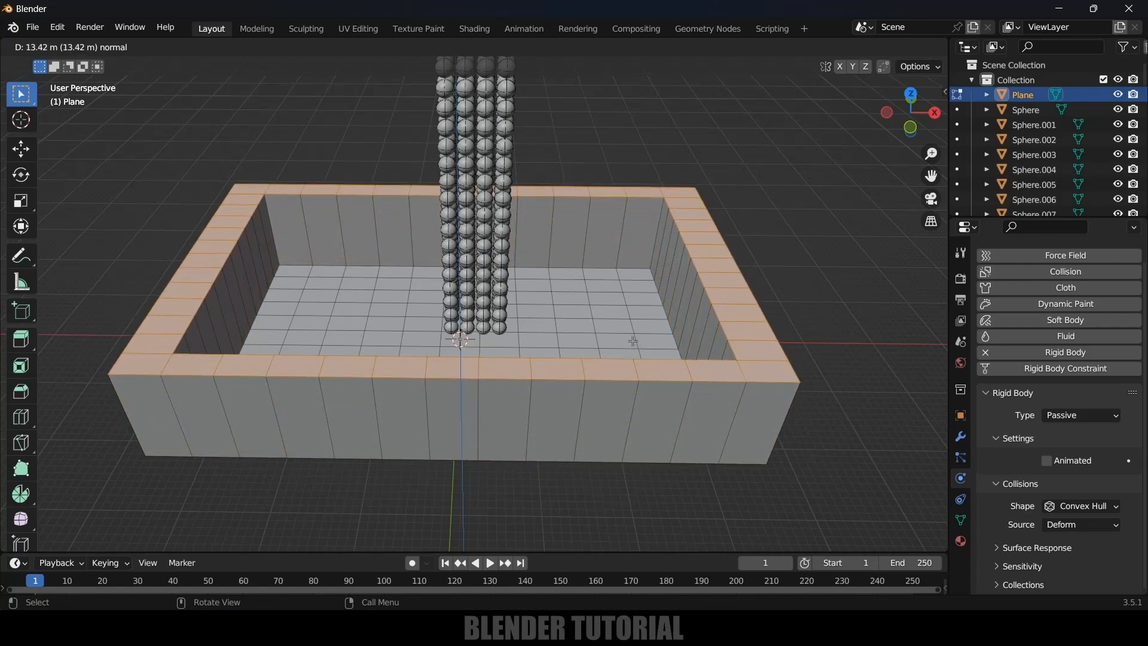
{"action": "left_click", "coordinate": [632, 341]}
{"action": "scroll", "coordinate": [631, 341], "scroll_direction": "down", "scroll_amount": 2}
{"action": "middle_click_drag", "start_coordinate": [630, 341], "coordinate": [583, 335]}
{"action": "key", "text": "Tab"}
Lower the tray along Z so that its floor sits below the bottom of the sphere column
{"action": "left_click_drag", "start_coordinate": [466, 284], "coordinate": [466, 276]}
{"action": "key", "text": "KP_1"}
{"action": "scroll", "coordinate": [467, 304], "scroll_direction": "up", "scroll_amount": 5}
{"action": "left_click_drag", "start_coordinate": [443, 413], "coordinate": [470, 479]}
{"action": "middle_click_drag", "start_coordinate": [622, 256], "coordinate": [625, 396]}
Play the simulation to check how the spheres collide with the tray, and return to the first frame
{"action": "key", "text": "space"}
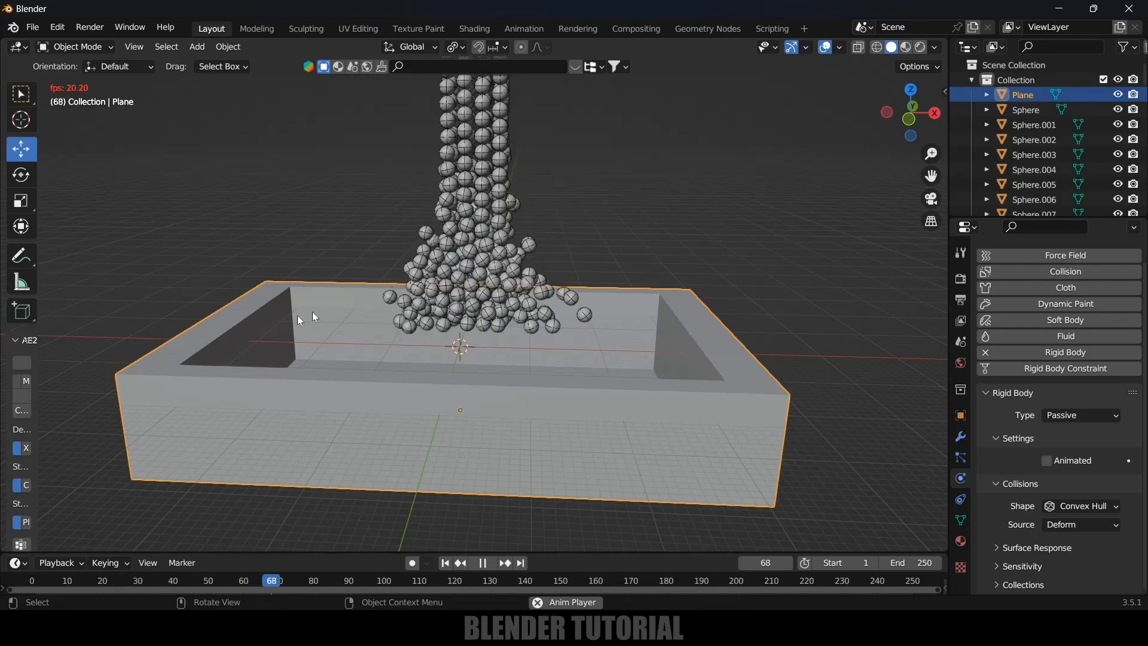
{"action": "key", "text": "space"}
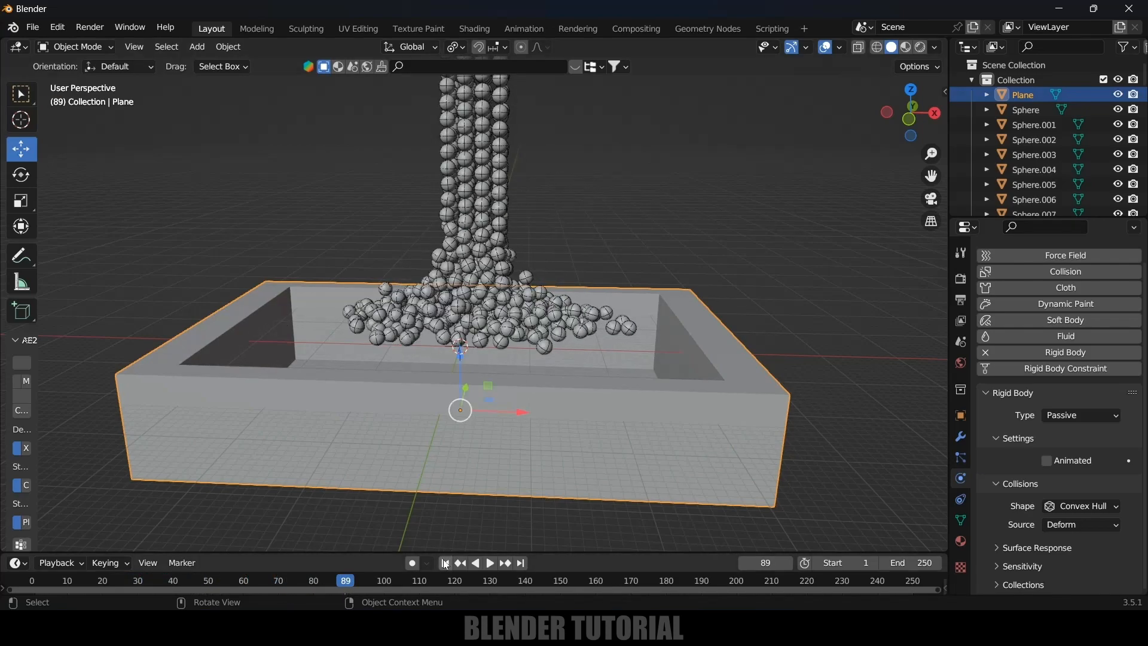
{"action": "left_click", "coordinate": [445, 564]}
Set the tray's rigid body collision shape to Mesh
{"action": "left_click", "coordinate": [787, 331]}
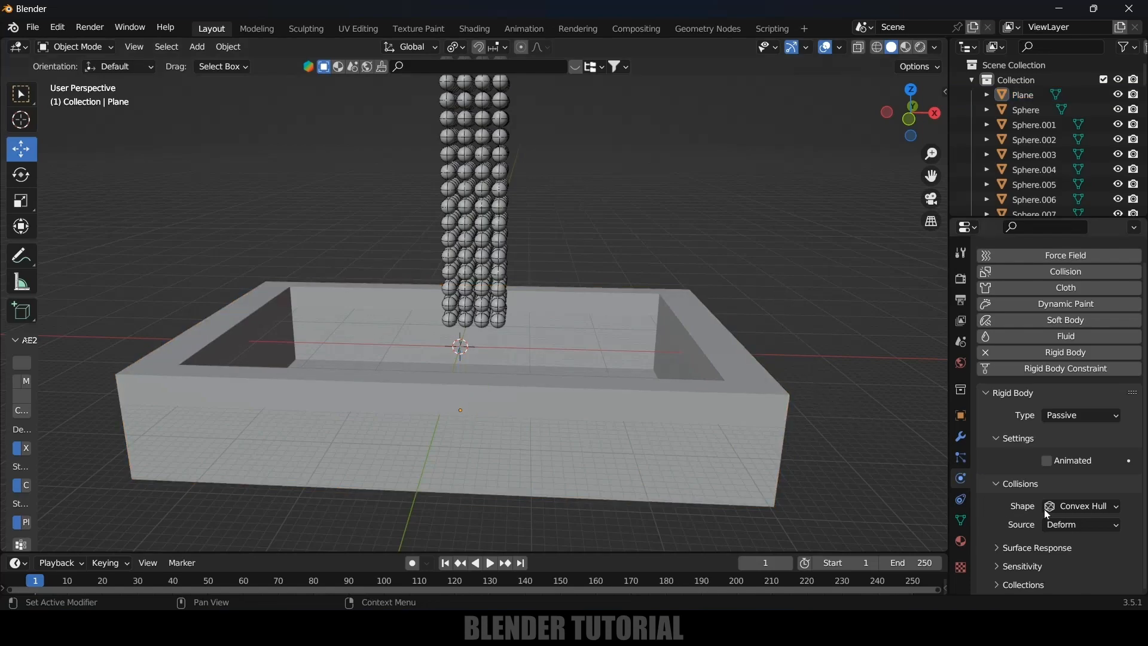
{"action": "left_click", "coordinate": [700, 430]}
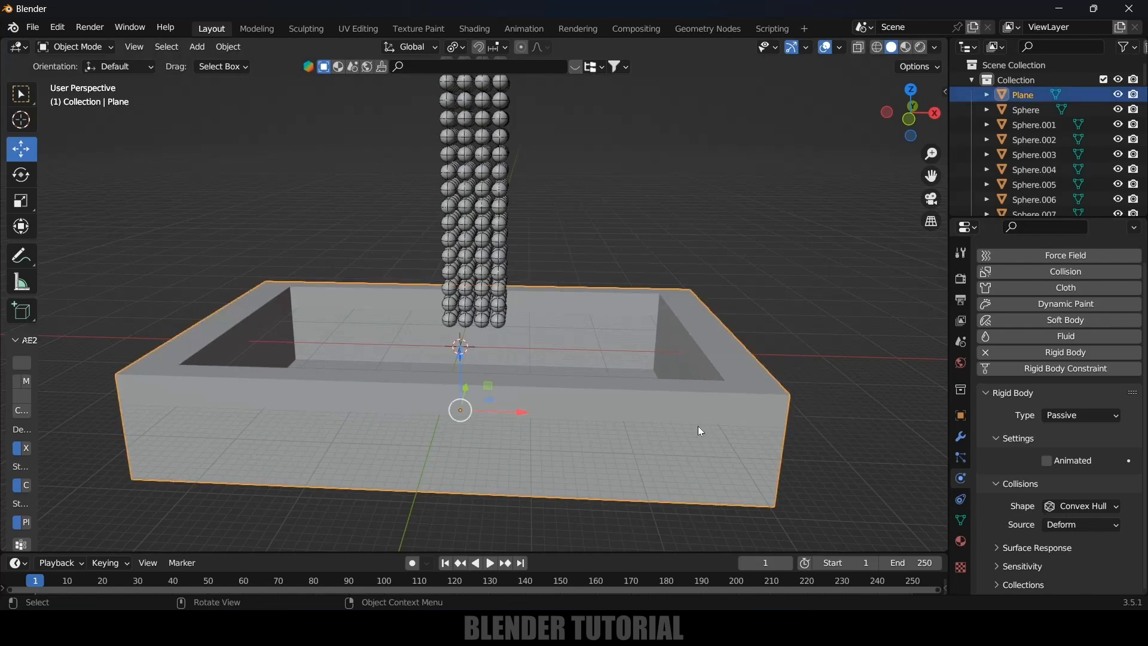
{"action": "left_click", "coordinate": [1084, 510]}
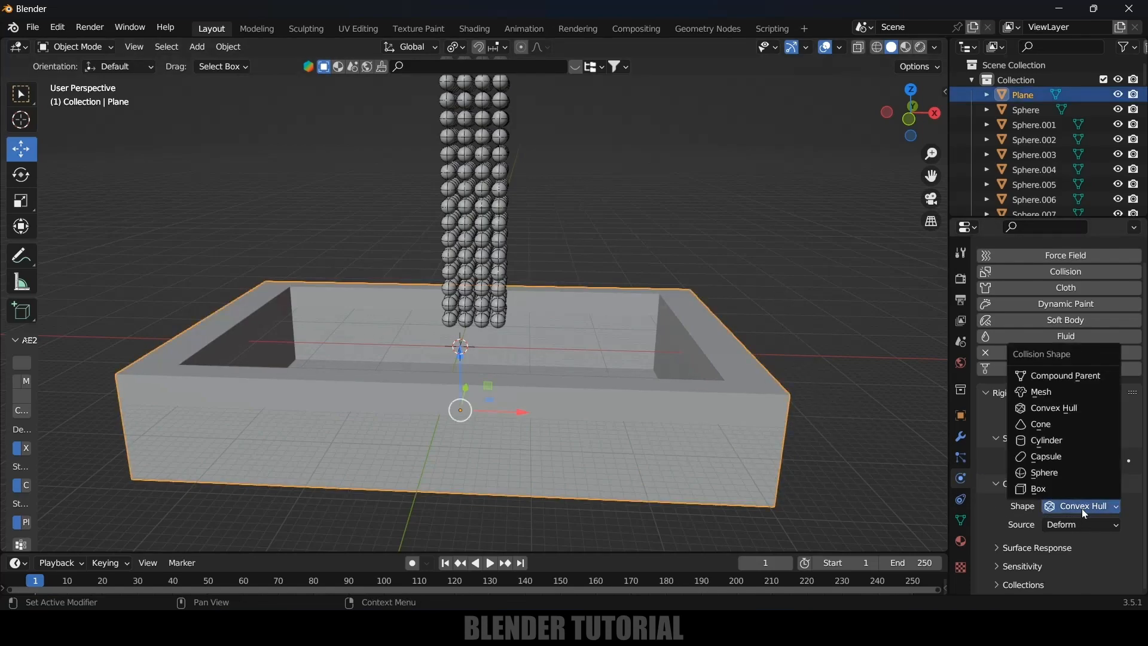
{"action": "left_click", "coordinate": [1041, 396]}
Replay the simulation with the mesh collision shape to watch the spheres fall into the tray
{"action": "key", "text": "space"}
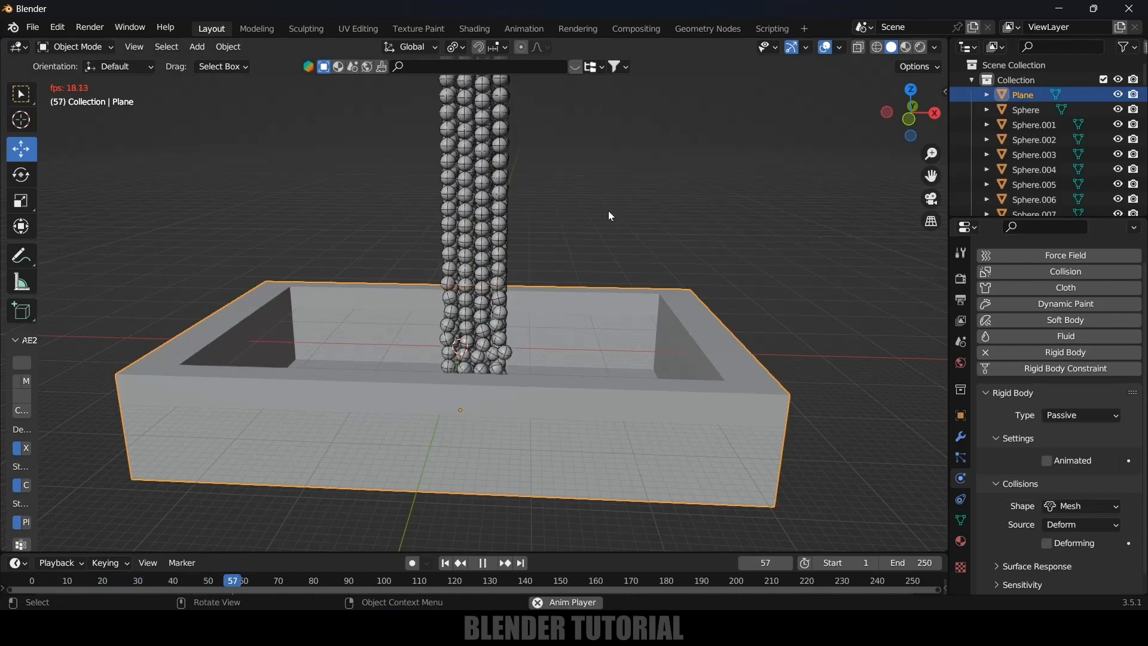
{"action": "middle_click_drag", "start_coordinate": [602, 223], "coordinate": [605, 248]}
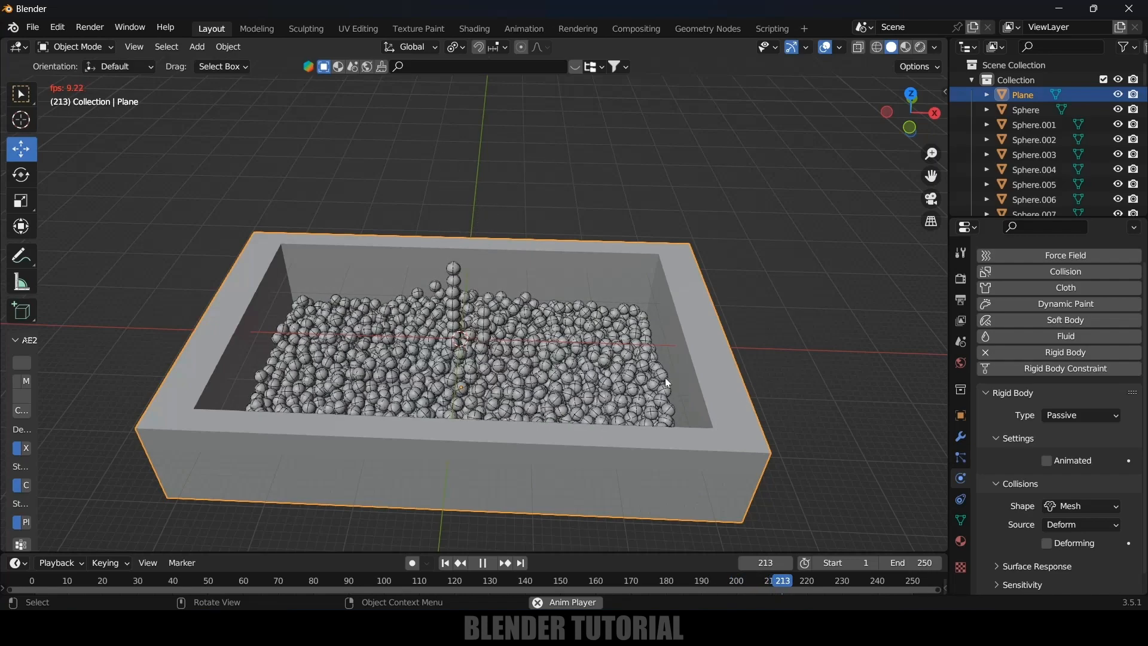
{"action": "key", "text": "space"}
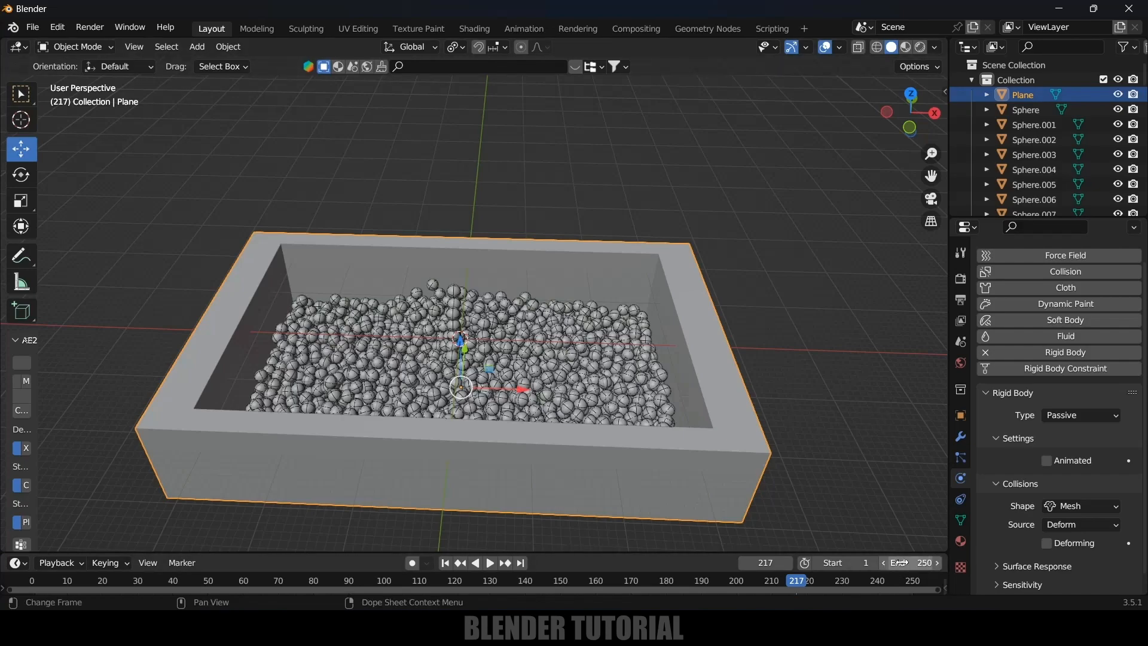
Set both the animation's end frame and the Rigid Body World cache's end frame to 500
{"action": "key", "text": "Return"}
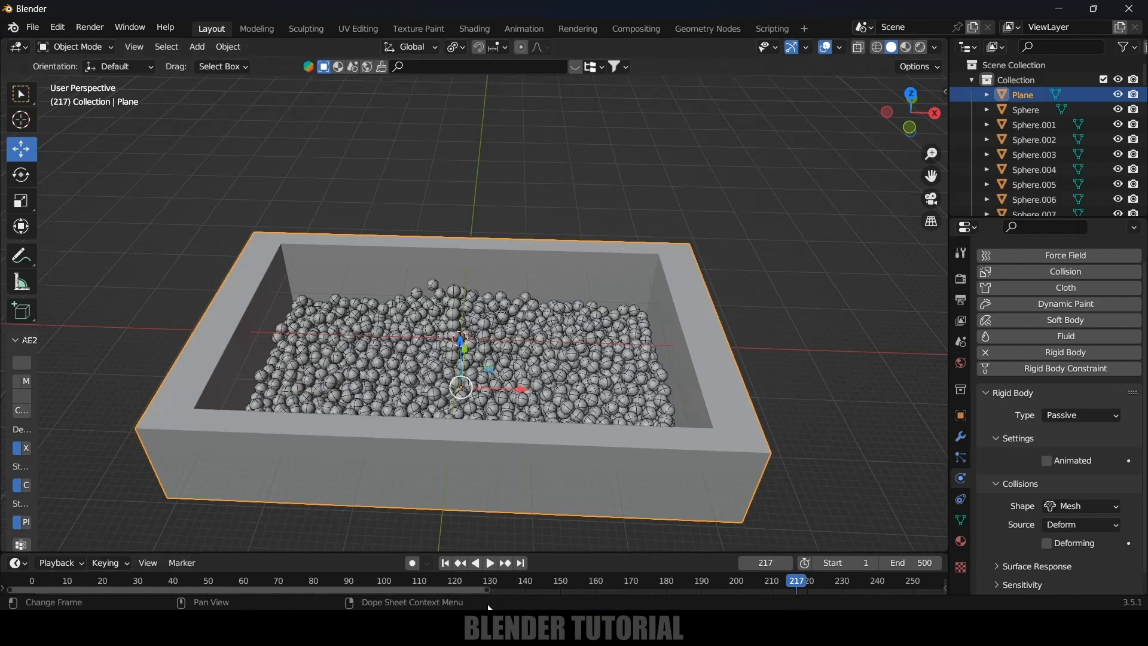
{"action": "left_click_drag", "start_coordinate": [487, 589], "coordinate": [926, 591]}
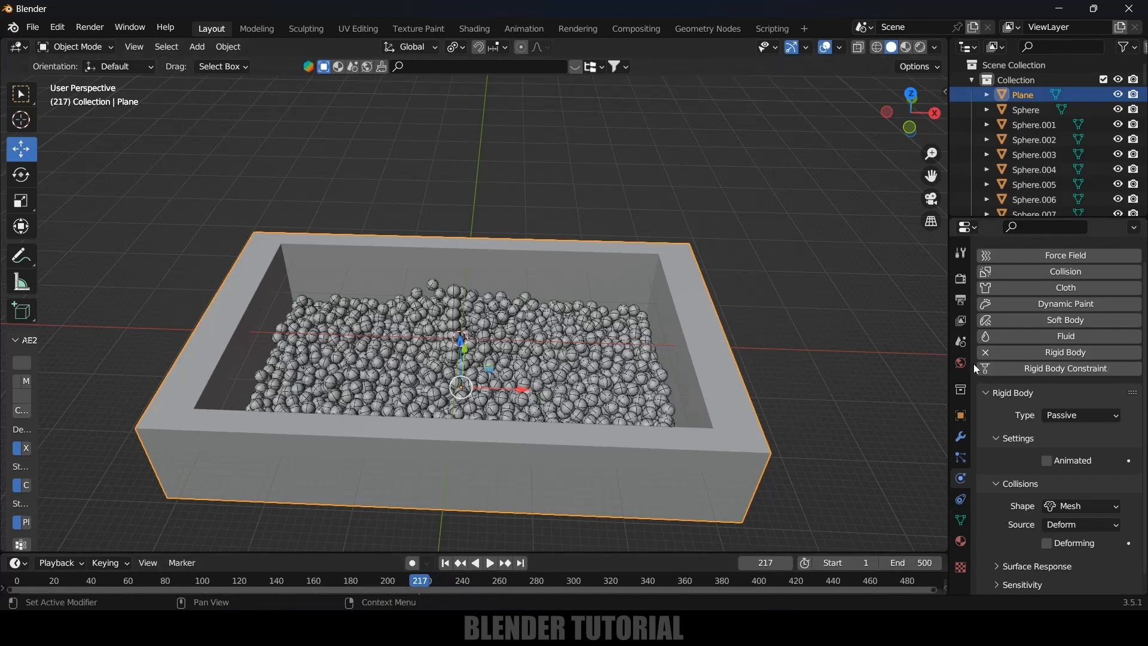
{"action": "left_click", "coordinate": [960, 343]}
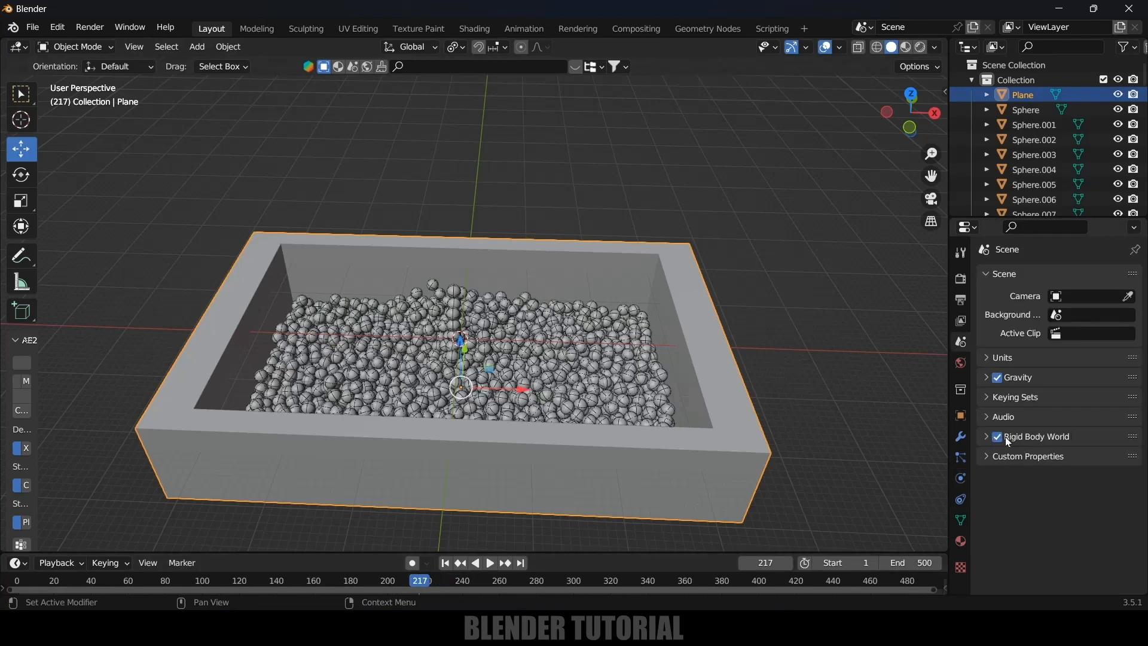
{"action": "left_click", "coordinate": [987, 437]}
{"action": "scroll", "coordinate": [1014, 498], "scroll_direction": "down", "scroll_amount": 3}
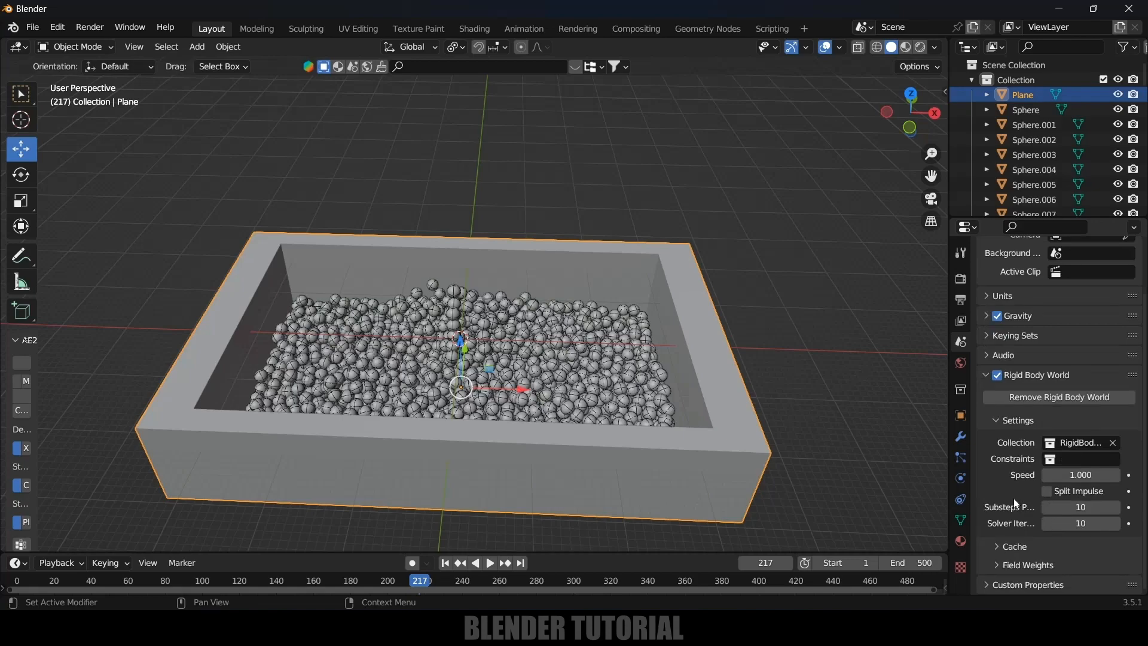
{"action": "left_click", "coordinate": [997, 545]}
{"action": "scroll", "coordinate": [1000, 544], "scroll_direction": "down", "scroll_amount": 7}
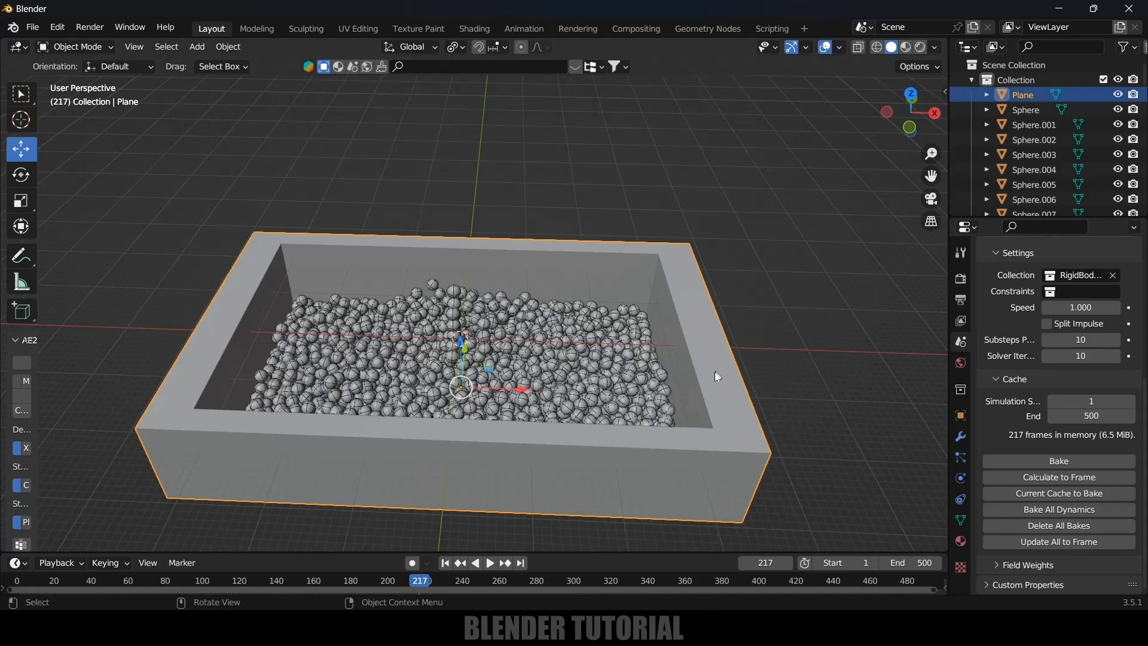
Inspect from above and from the front how densely the spheres fill the tray
{"action": "middle_click_drag", "start_coordinate": [594, 334], "coordinate": [596, 400]}
{"action": "scroll", "coordinate": [597, 401], "scroll_direction": "up", "scroll_amount": 5}
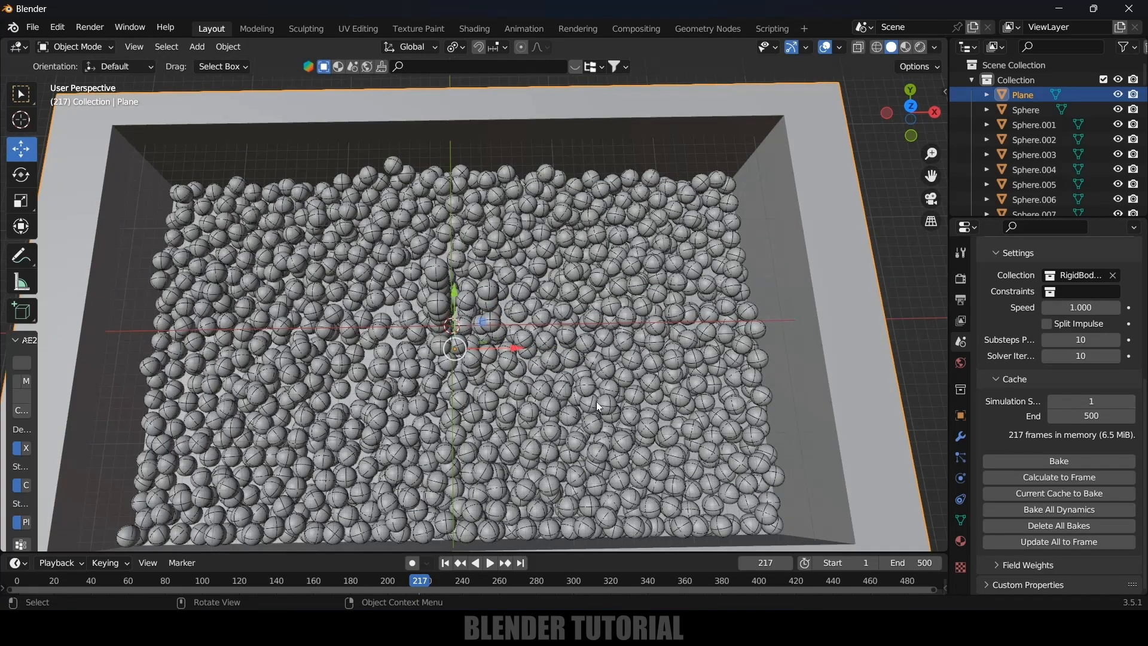
{"action": "scroll", "coordinate": [597, 400], "scroll_direction": "up", "scroll_amount": 2}
{"action": "scroll", "coordinate": [286, 332], "scroll_direction": "down", "scroll_amount": 3}
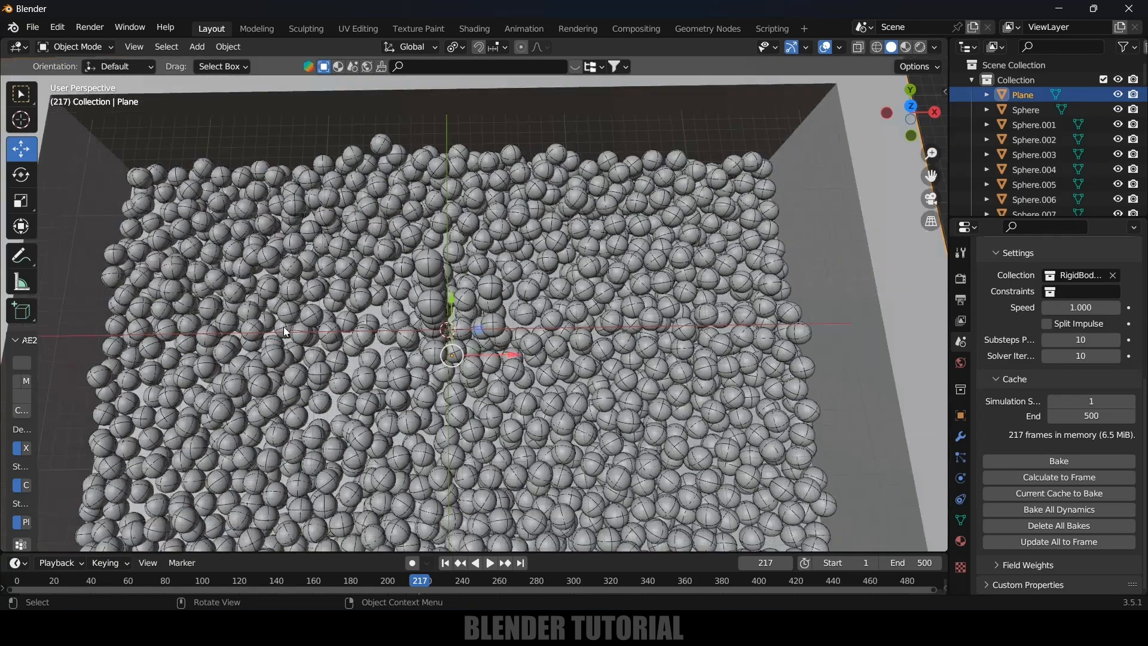
{"action": "middle_click_drag", "start_coordinate": [486, 396], "coordinate": [480, 311]}
{"action": "scroll", "coordinate": [479, 311], "scroll_direction": "down", "scroll_amount": 8}
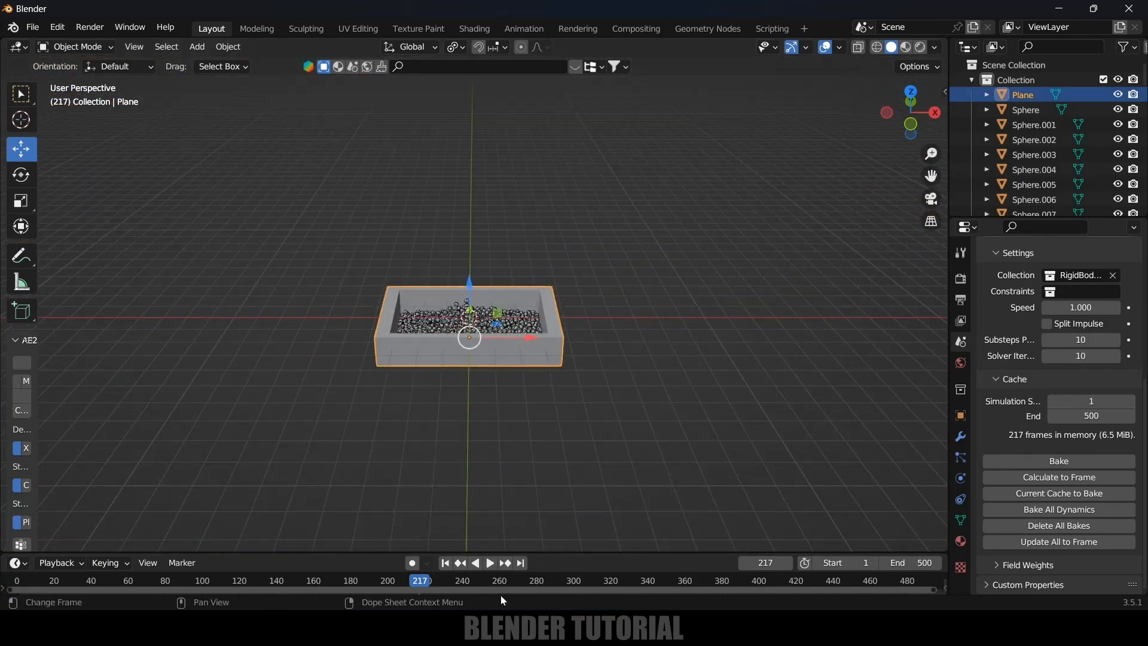
From the first frame, duplicate the upper part of the sphere column and move the copy up along Z by about 95 m
{"action": "left_click", "coordinate": [445, 564]}
{"action": "scroll", "coordinate": [613, 280], "scroll_direction": "down", "scroll_amount": 4}
{"action": "scroll", "coordinate": [528, 340], "scroll_direction": "up", "scroll_amount": 2}
{"action": "middle_click_drag", "start_coordinate": [537, 284], "coordinate": [532, 319], "text": "shift"}
{"action": "left_click_drag", "start_coordinate": [396, 93], "coordinate": [557, 282]}
{"action": "middle_click_drag", "start_coordinate": [585, 308], "coordinate": [593, 398], "text": "shift"}
{"action": "key", "text": "KP_1"}
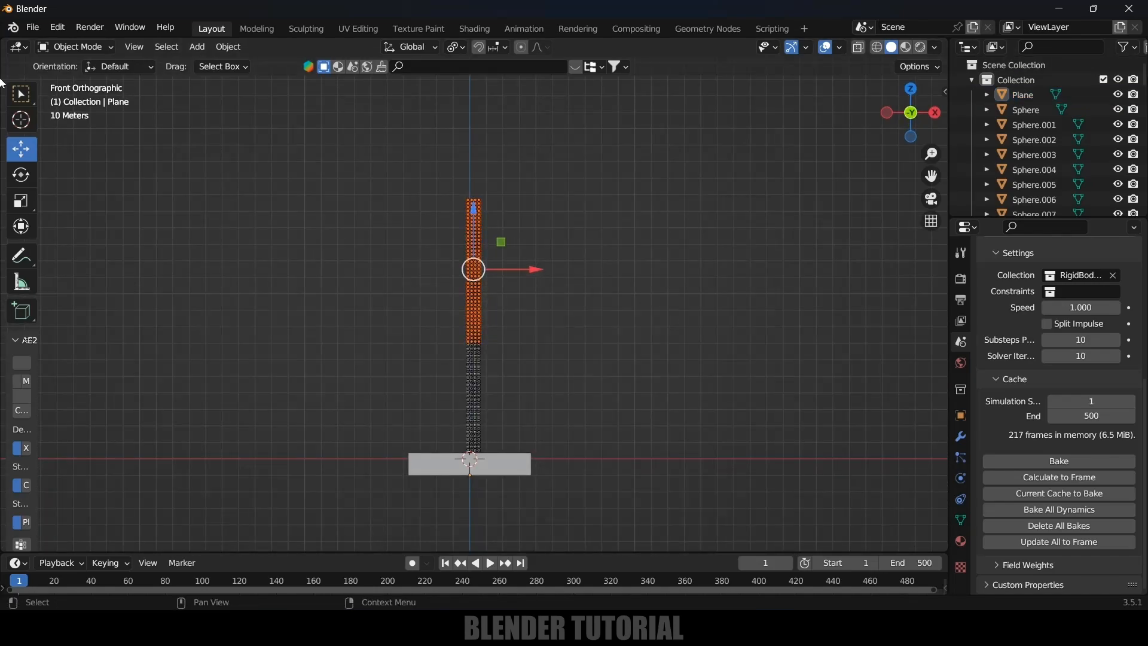
{"action": "left_click_drag", "start_coordinate": [371, 160], "coordinate": [619, 356]}
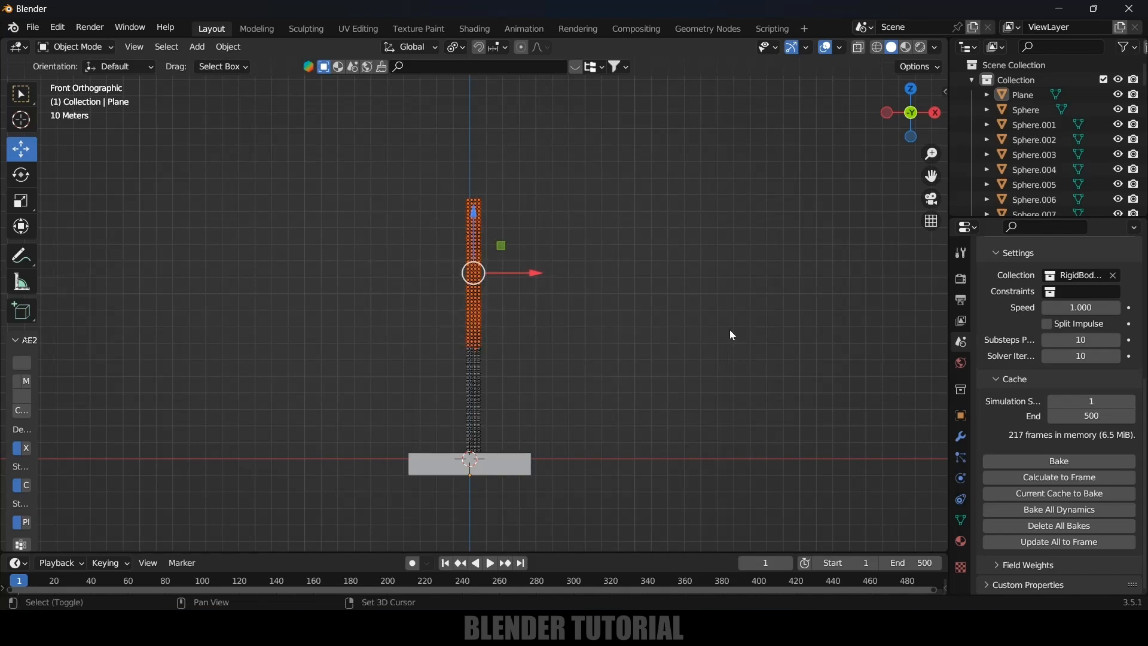
{"action": "key", "text": "g"}
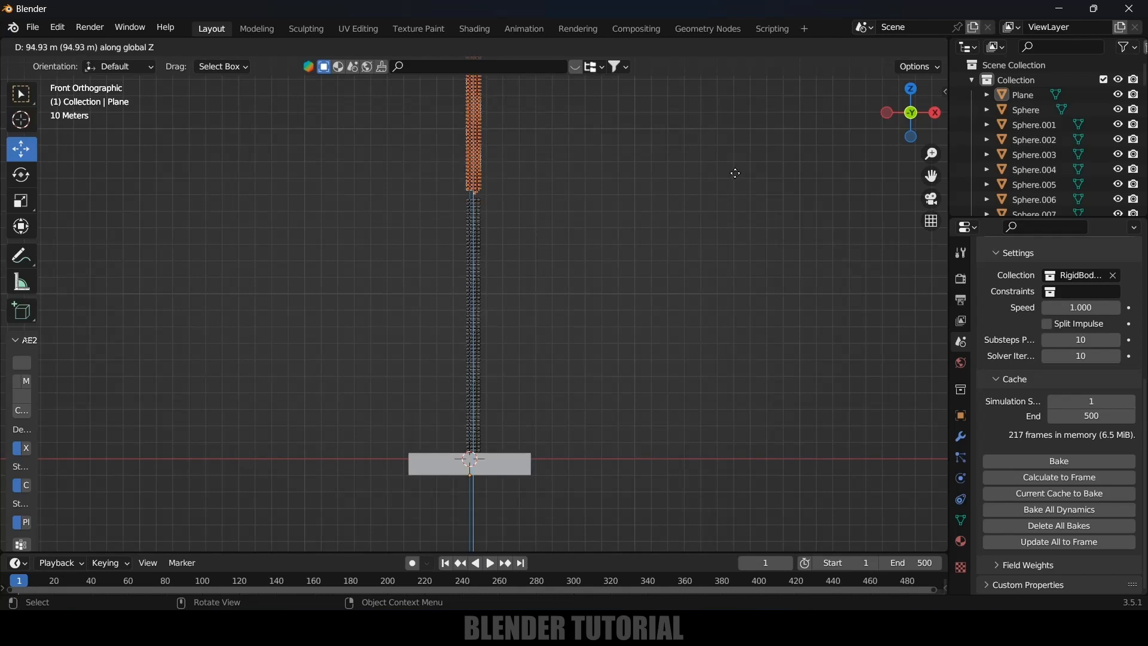
{"action": "left_click", "coordinate": [736, 173]}
{"action": "middle_click_drag", "start_coordinate": [715, 243], "coordinate": [708, 285]}
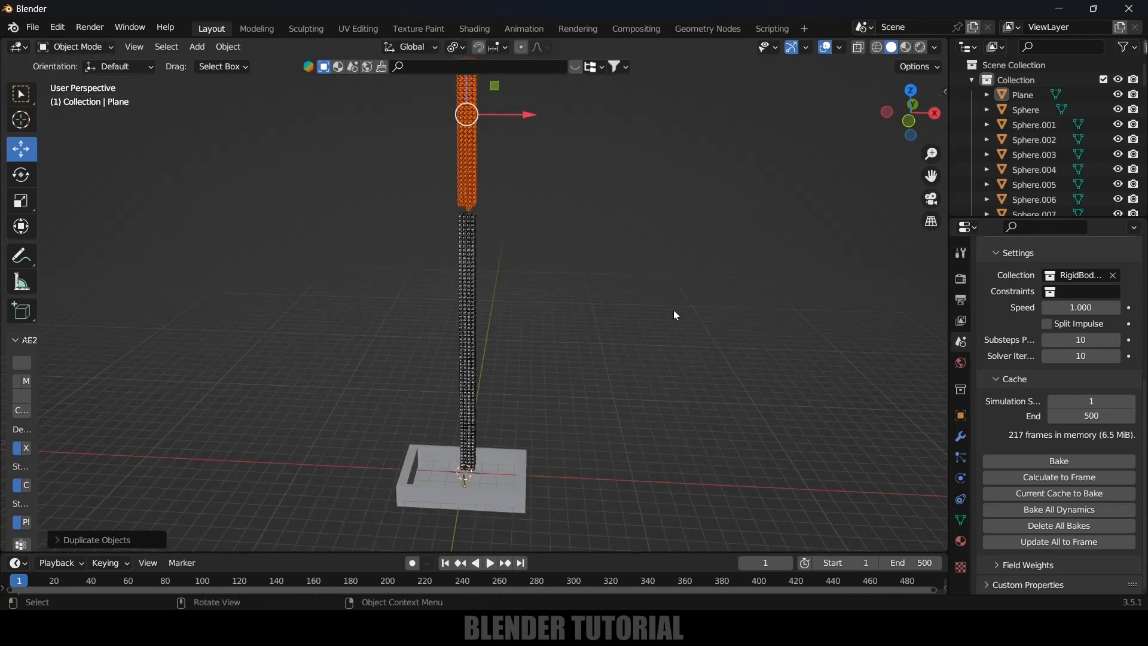
Select a sphere at the column's base and bake the rigid body simulation
{"action": "middle_click_drag", "start_coordinate": [592, 322], "coordinate": [579, 356]}
{"action": "scroll", "coordinate": [579, 356], "scroll_direction": "up", "scroll_amount": 6}
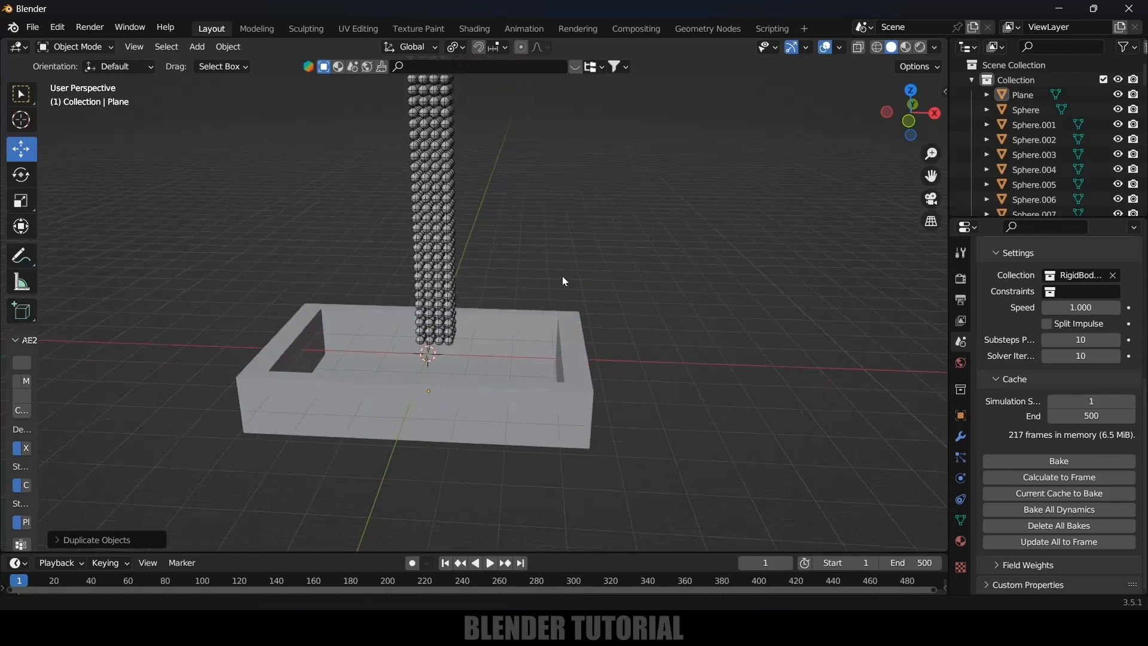
{"action": "left_click", "coordinate": [413, 377]}
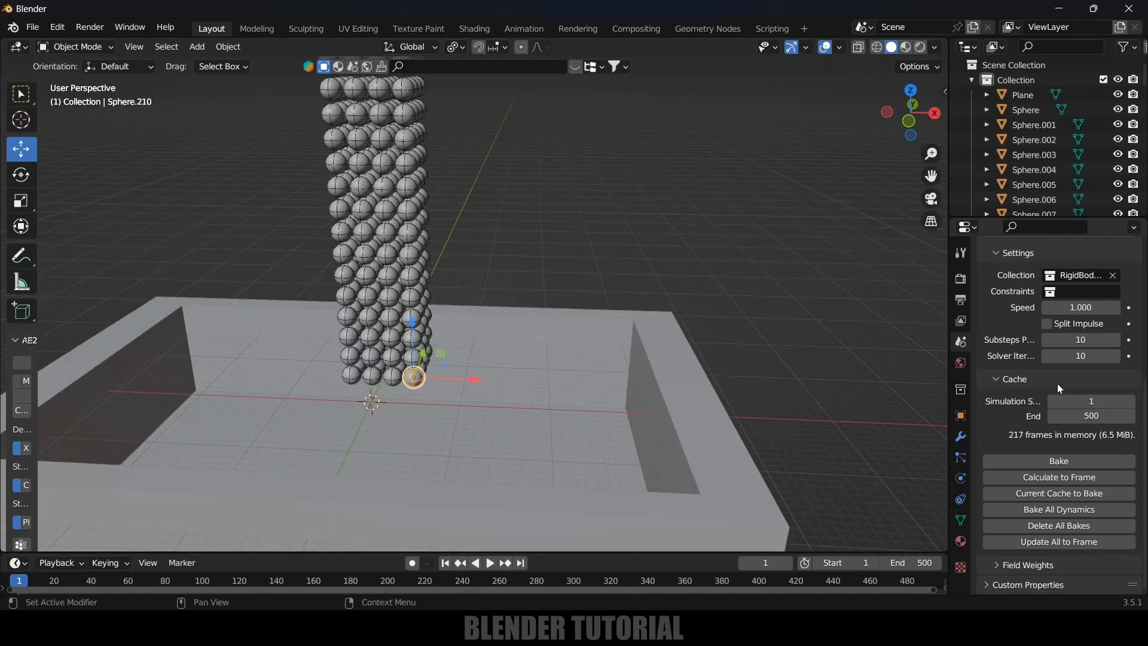
{"action": "left_click", "coordinate": [1068, 458]}
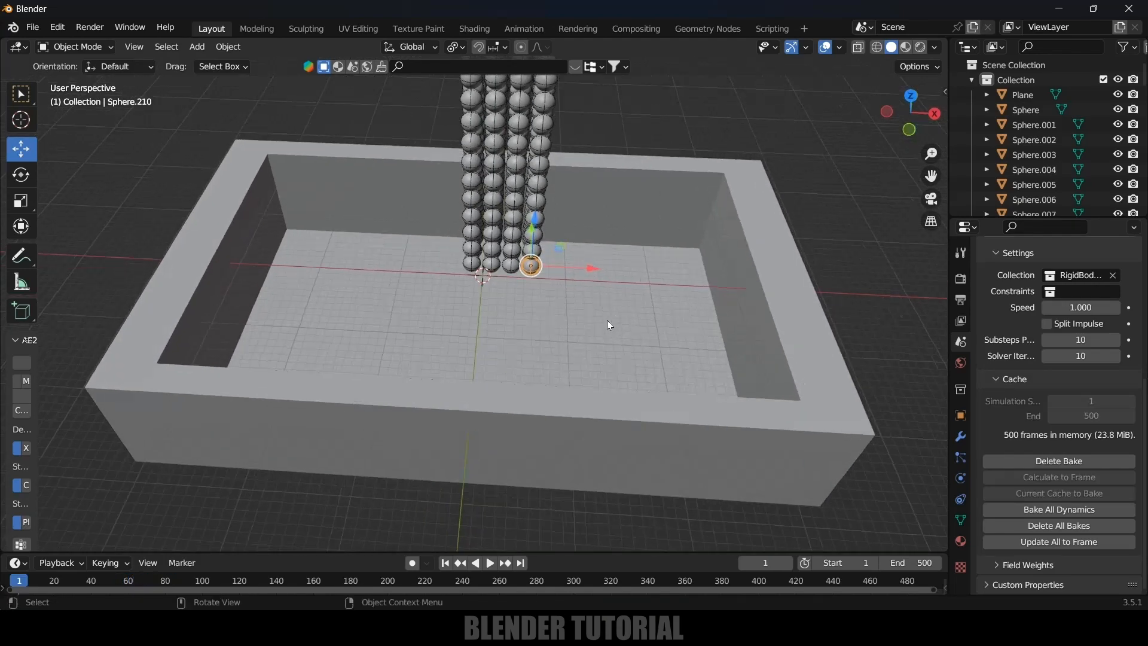
Play the baked simulation and inspect the spheres settled in the tray
{"action": "key", "text": "space"}
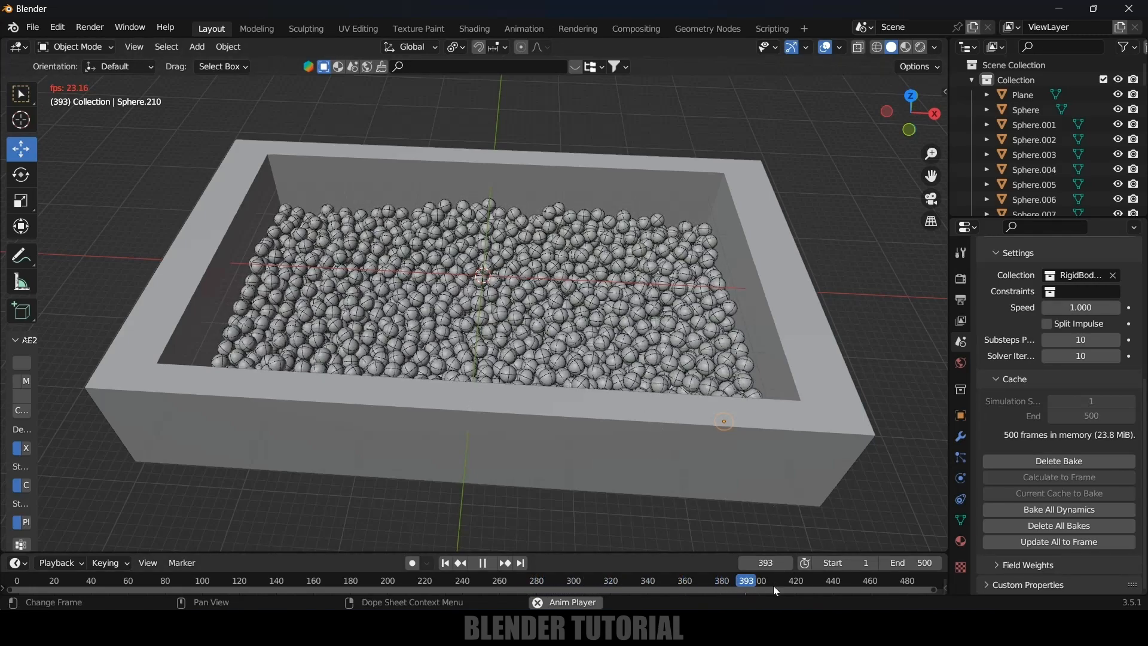
{"action": "key", "text": "space"}
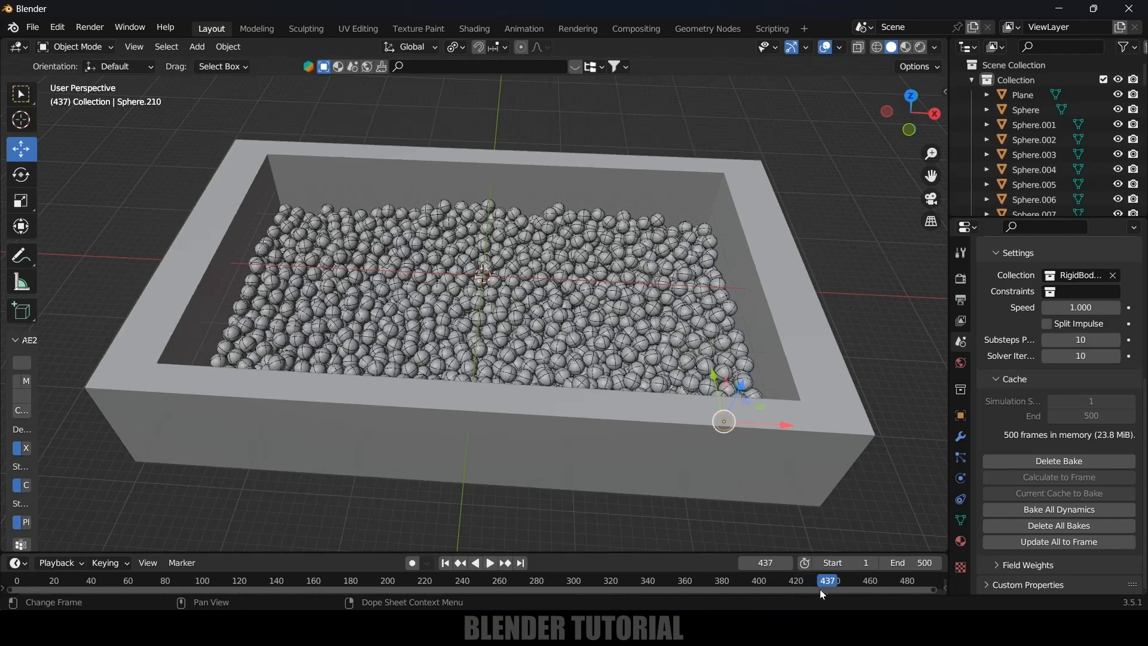
{"action": "scroll", "coordinate": [552, 365], "scroll_direction": "up", "scroll_amount": 4}
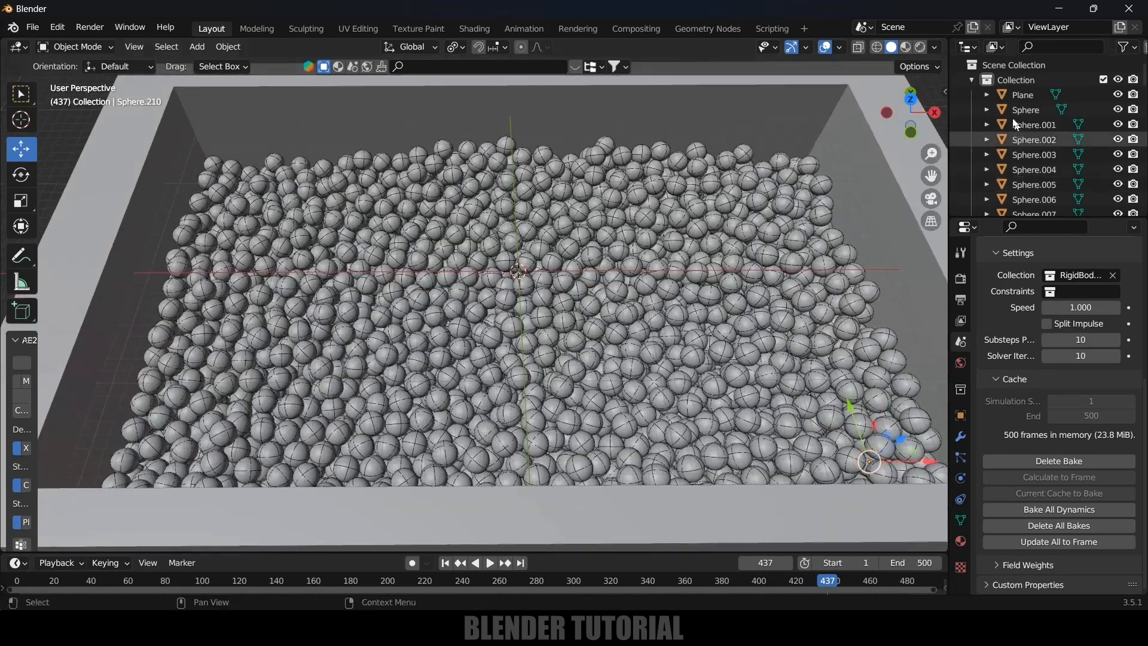
Switch the viewport to Material Preview shading and select a sphere near the middle of the tray
{"action": "left_click", "coordinate": [907, 47]}
{"action": "scroll", "coordinate": [554, 237], "scroll_direction": "down", "scroll_amount": 4}
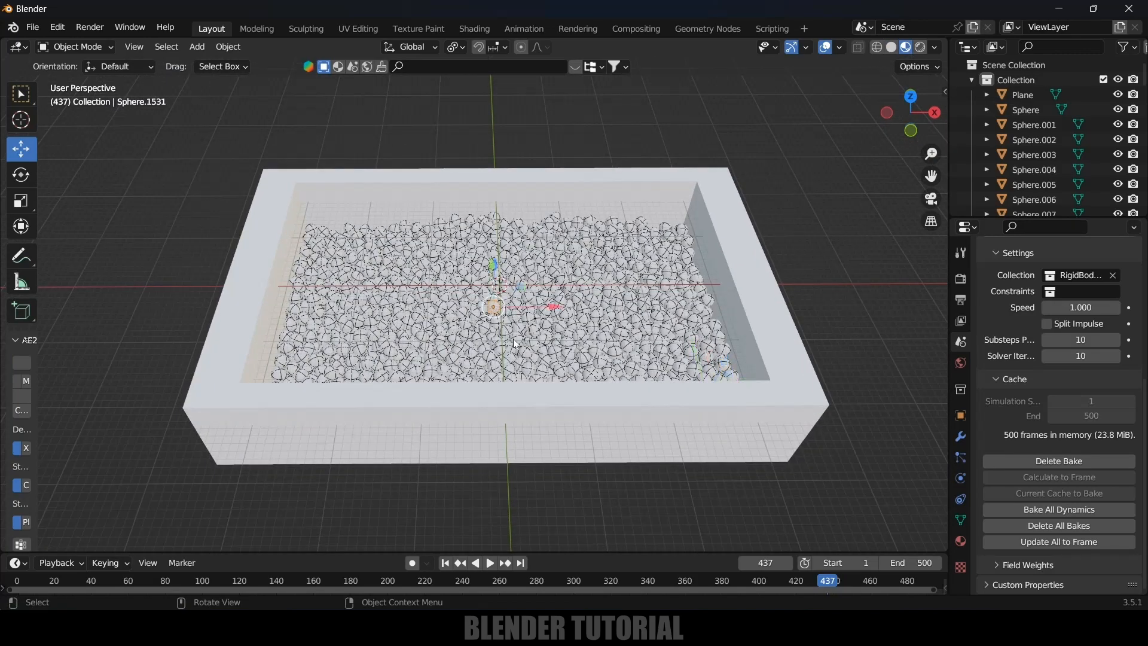
{"action": "scroll", "coordinate": [518, 344], "scroll_direction": "up", "scroll_amount": 6}
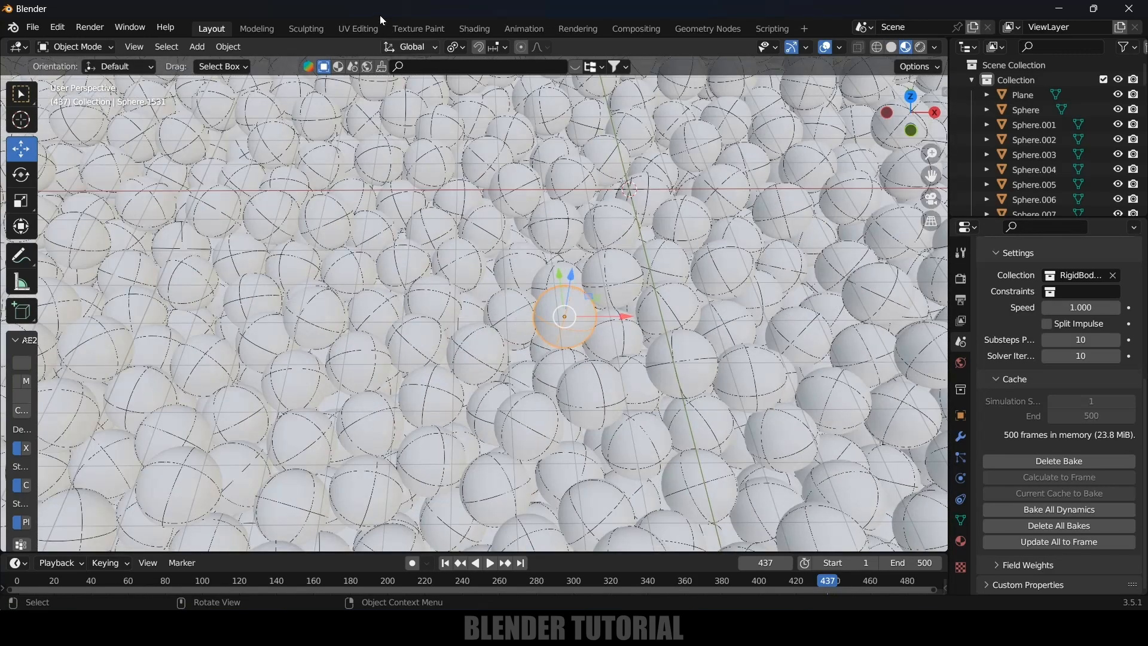
Create a new material for the selected sphere in the Shading workspace
{"action": "left_click", "coordinate": [475, 29]}
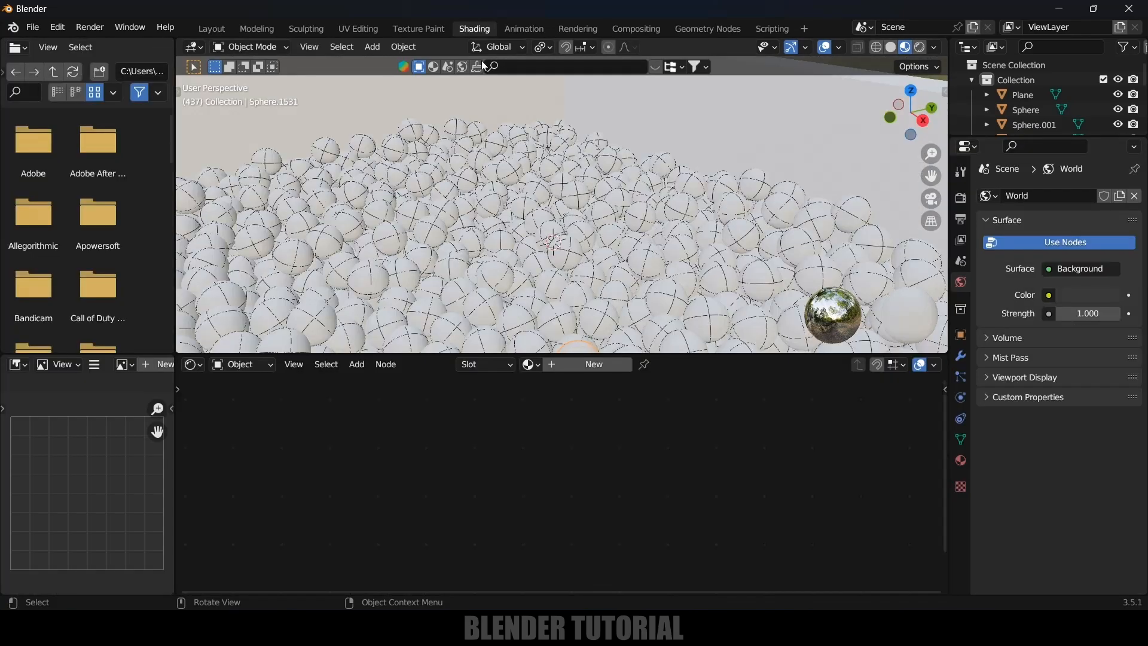
{"action": "middle_click_drag", "start_coordinate": [723, 339], "coordinate": [640, 344]}
{"action": "middle_click_drag", "start_coordinate": [686, 276], "coordinate": [624, 149], "text": "shift"}
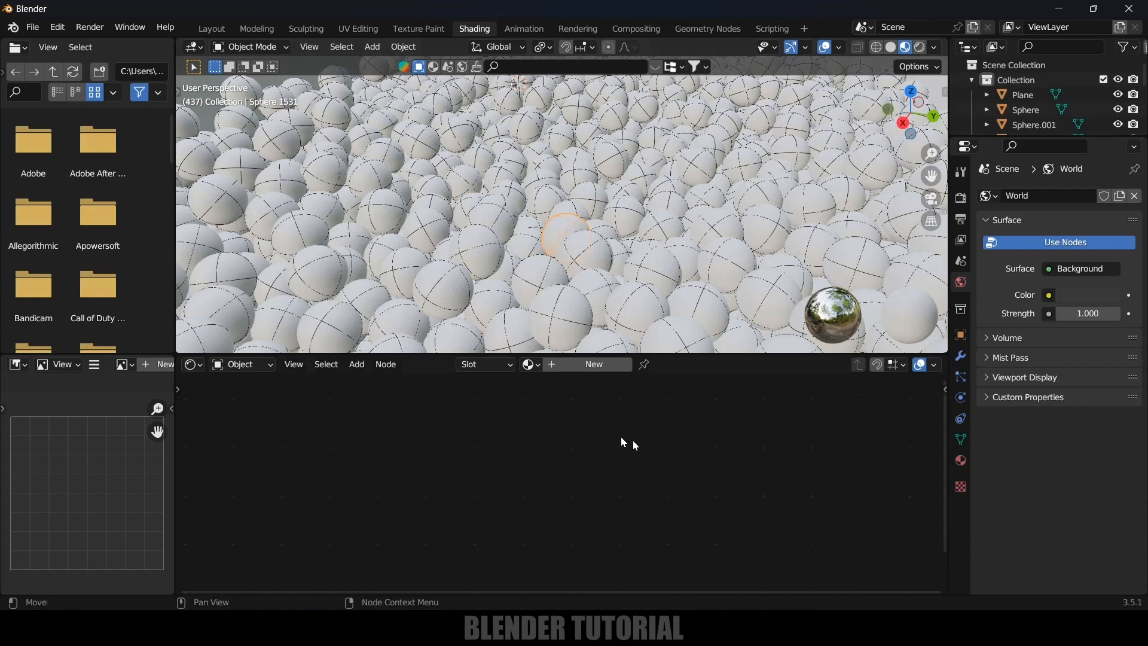
{"action": "left_click", "coordinate": [961, 461]}
{"action": "left_click", "coordinate": [589, 364]}
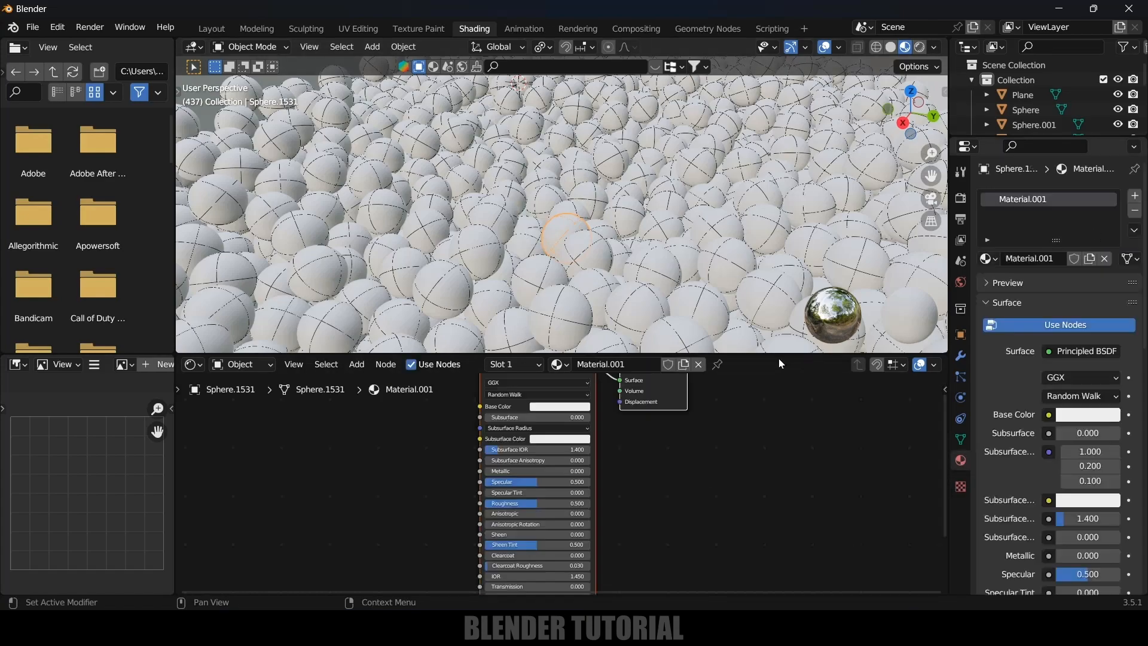
{"action": "left_click", "coordinate": [411, 472]}
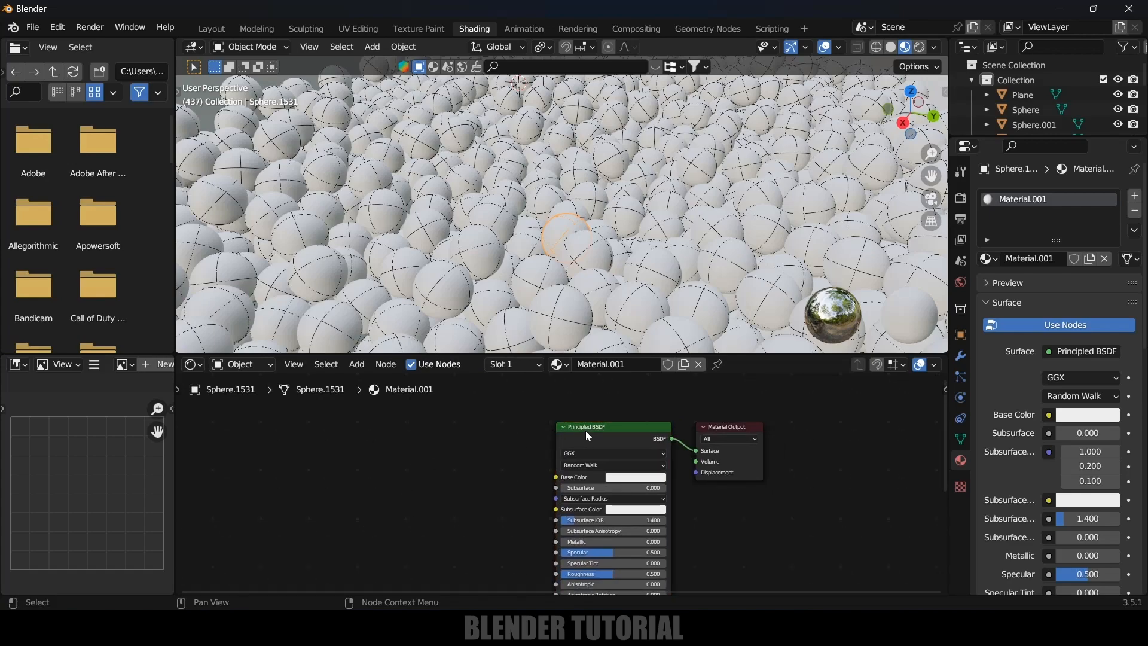
Make sure the Node Wrangler add-on is enabled in the preferences and save them
{"action": "left_click", "coordinate": [568, 430]}
{"action": "left_click", "coordinate": [58, 29]}
{"action": "left_click", "coordinate": [89, 239]}
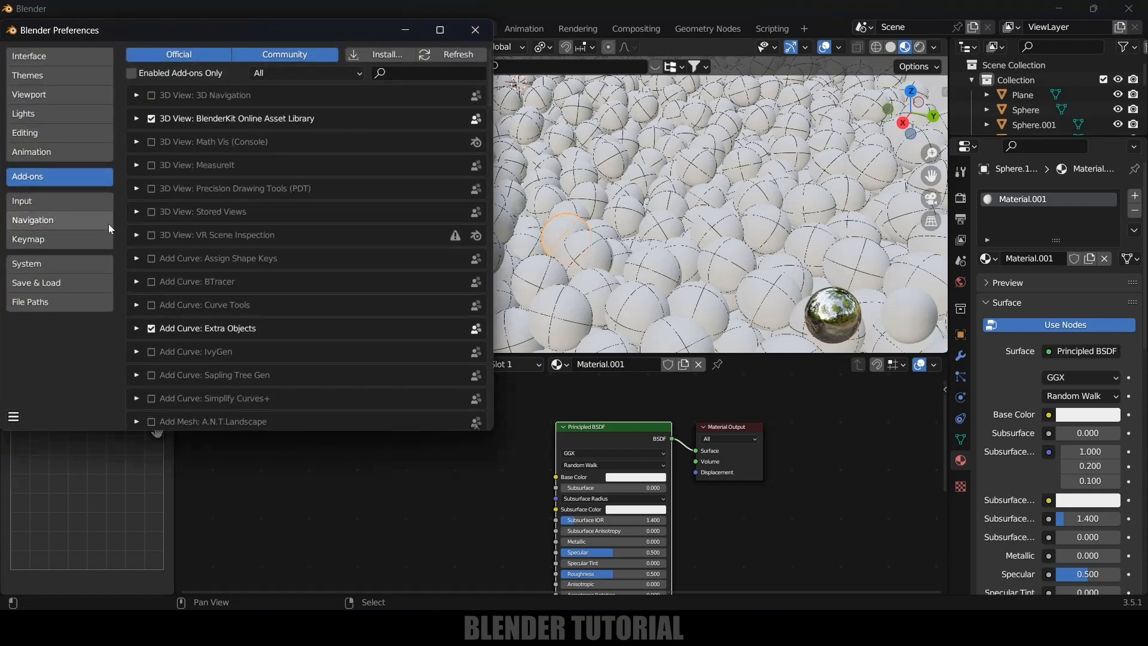
{"action": "left_click", "coordinate": [428, 73]}
{"action": "type", "text": "node"}
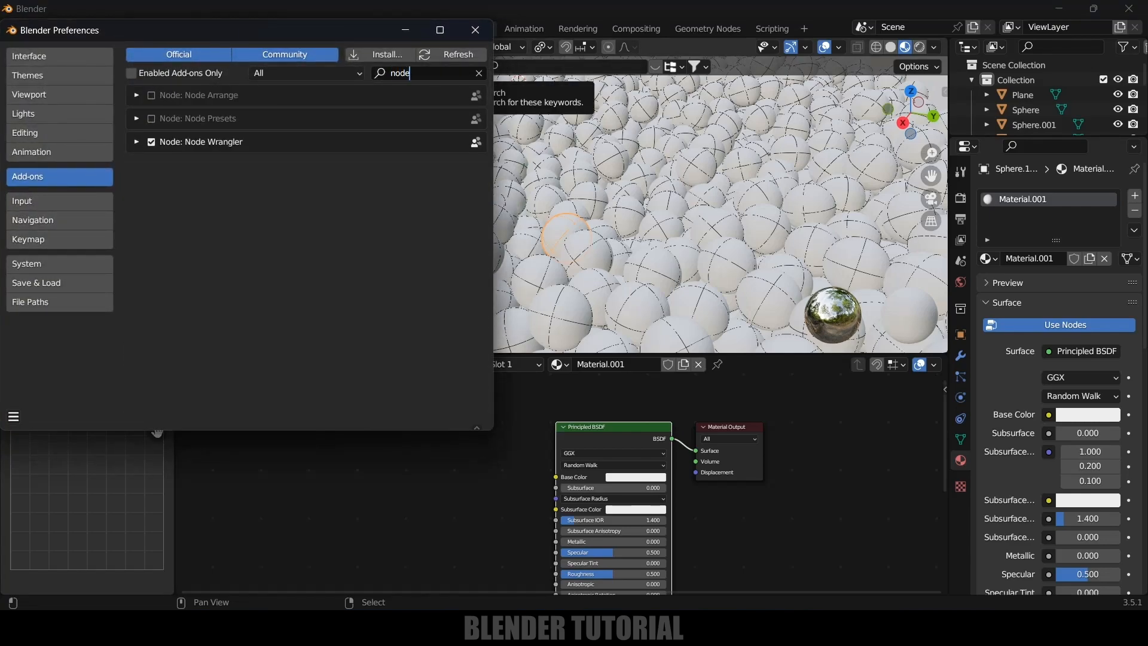
{"action": "left_click", "coordinate": [152, 142]}
{"action": "left_click", "coordinate": [152, 142]}
{"action": "left_click", "coordinate": [13, 417]}
{"action": "left_click", "coordinate": [54, 377]}
{"action": "left_click", "coordinate": [476, 30]}
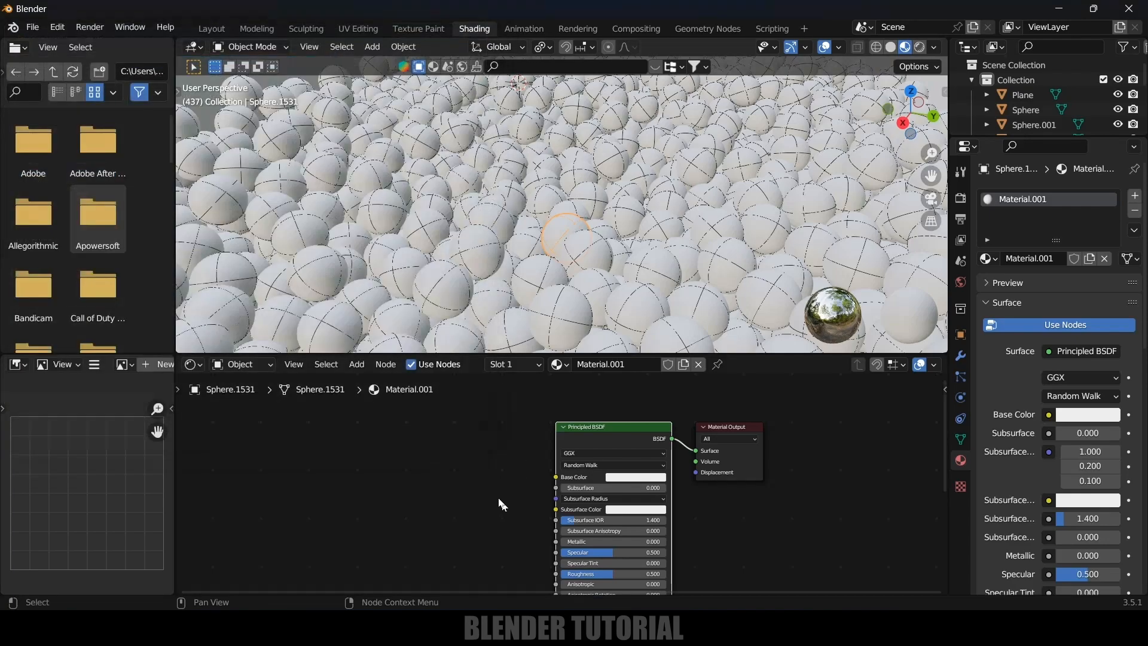
Add an image texture setup with mapping and texture coordinates to the Principled BSDF using Node Wrangler
{"action": "left_click", "coordinate": [594, 426]}
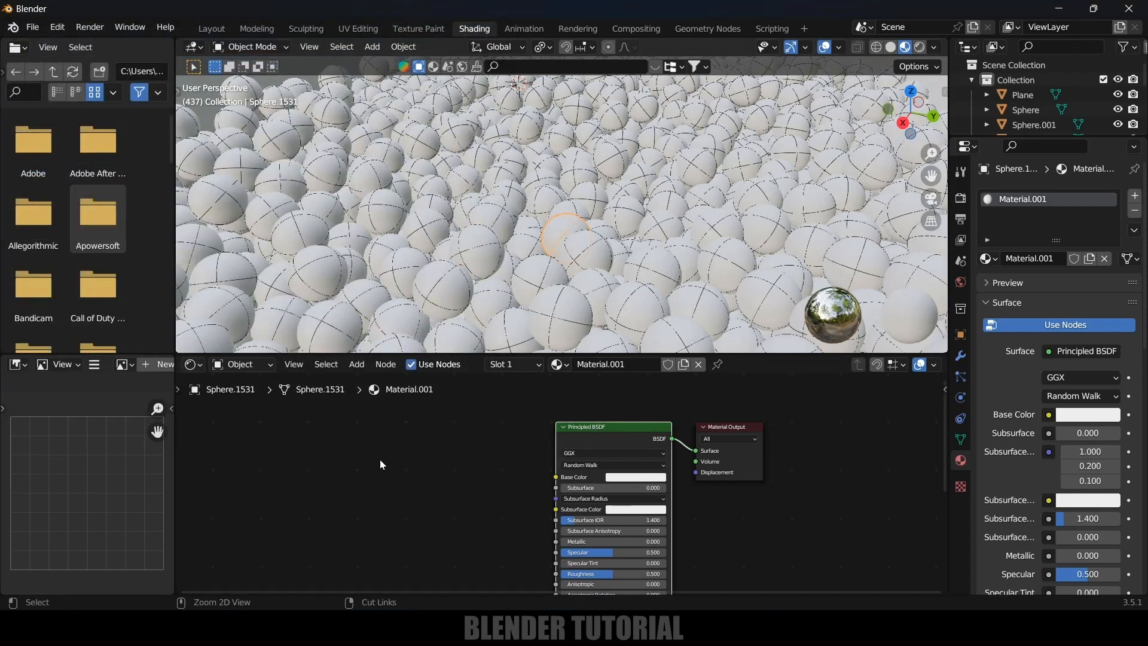
{"action": "key", "text": "ctrl+t"}
{"action": "middle_click_drag", "start_coordinate": [592, 277], "coordinate": [551, 172]}
{"action": "scroll", "coordinate": [645, 279], "scroll_direction": "up", "scroll_amount": 3}
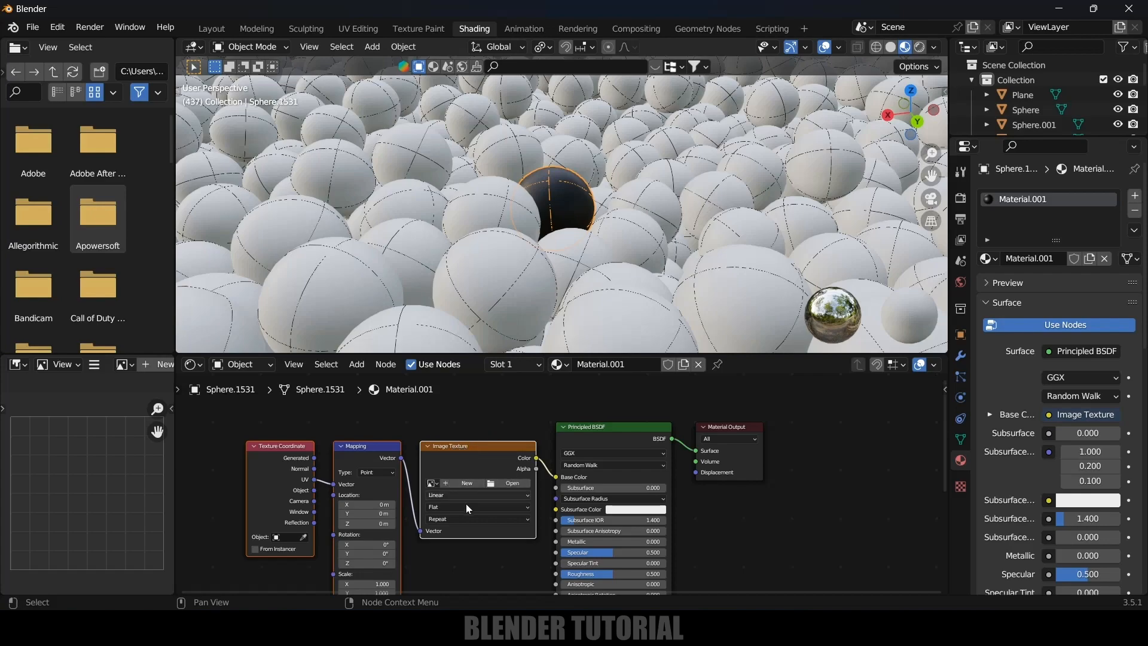
Load phoenix-with-burning-wings-feathers-generative-ai.jpg from the "logo on rigid" folder into the image texture and check it on the sphere
{"action": "left_click", "coordinate": [510, 485]}
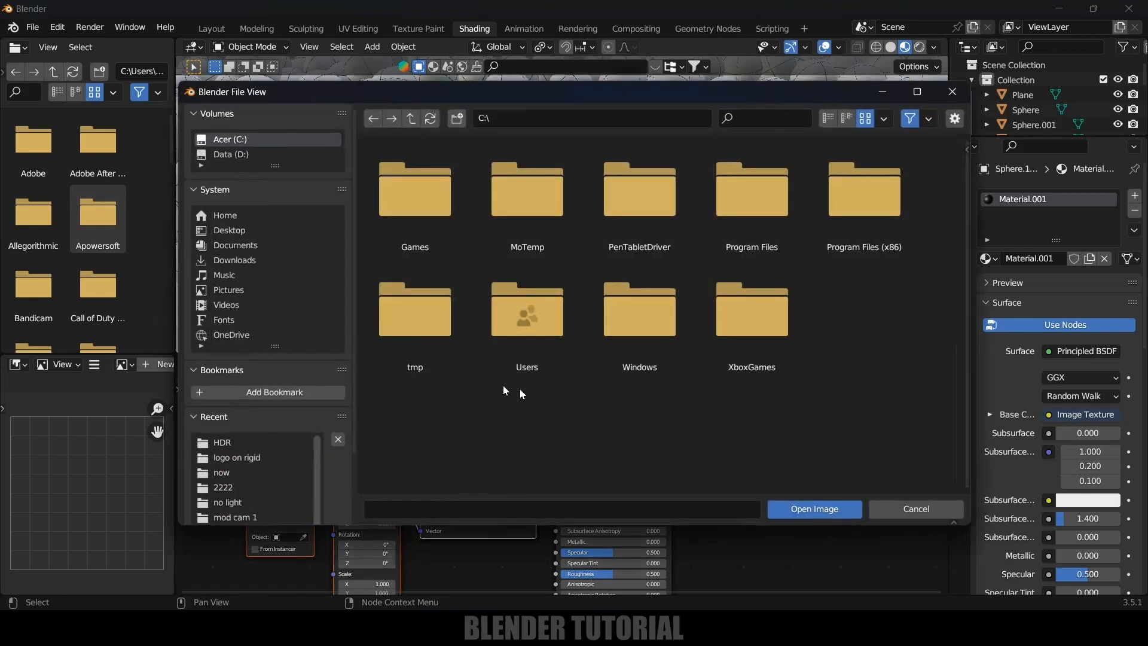
{"action": "left_click", "coordinate": [222, 459]}
{"action": "left_click", "coordinate": [540, 191]}
{"action": "left_click", "coordinate": [803, 510]}
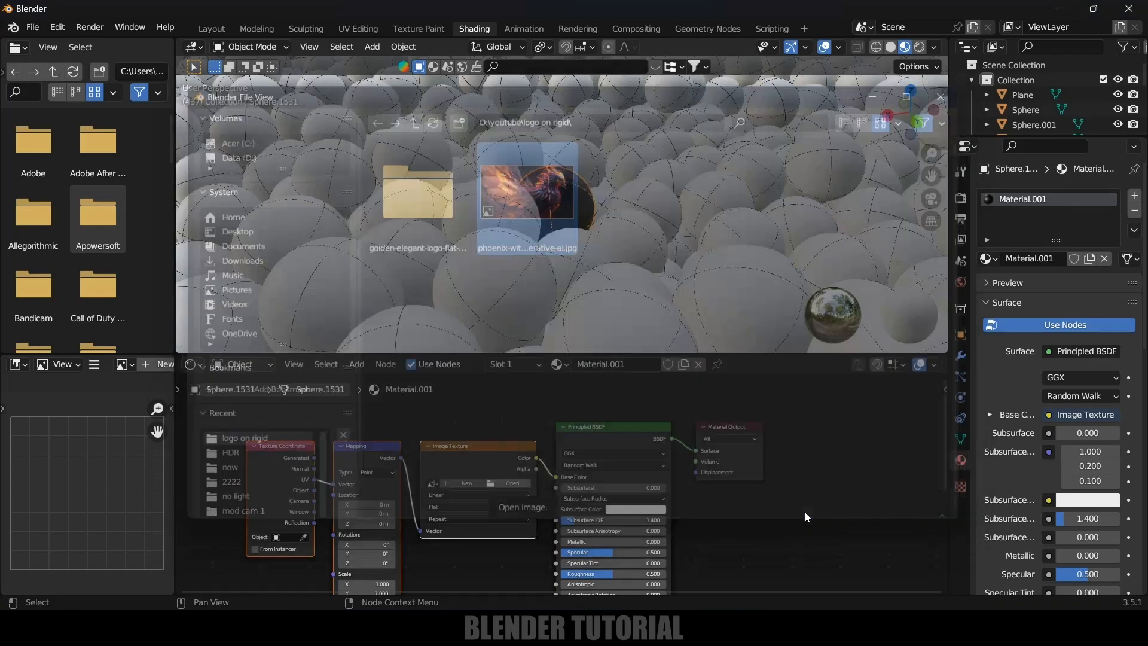
{"action": "middle_click_drag", "start_coordinate": [677, 227], "coordinate": [651, 254]}
{"action": "scroll", "coordinate": [650, 253], "scroll_direction": "down", "scroll_amount": 4}
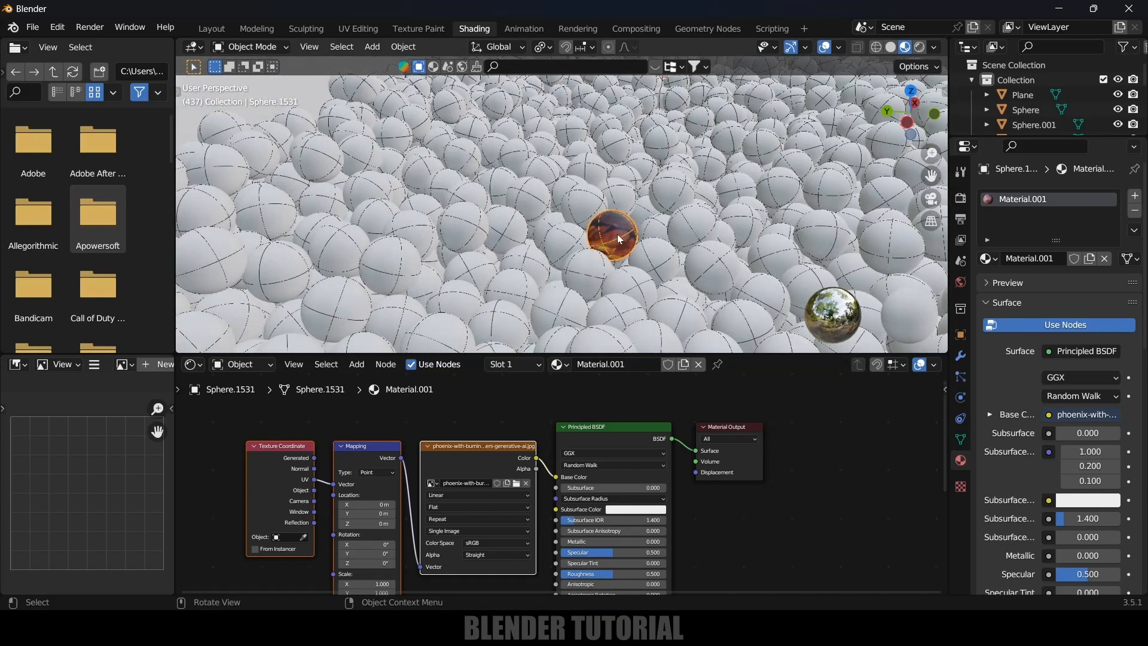
{"action": "scroll", "coordinate": [604, 248], "scroll_direction": "down", "scroll_amount": 5}
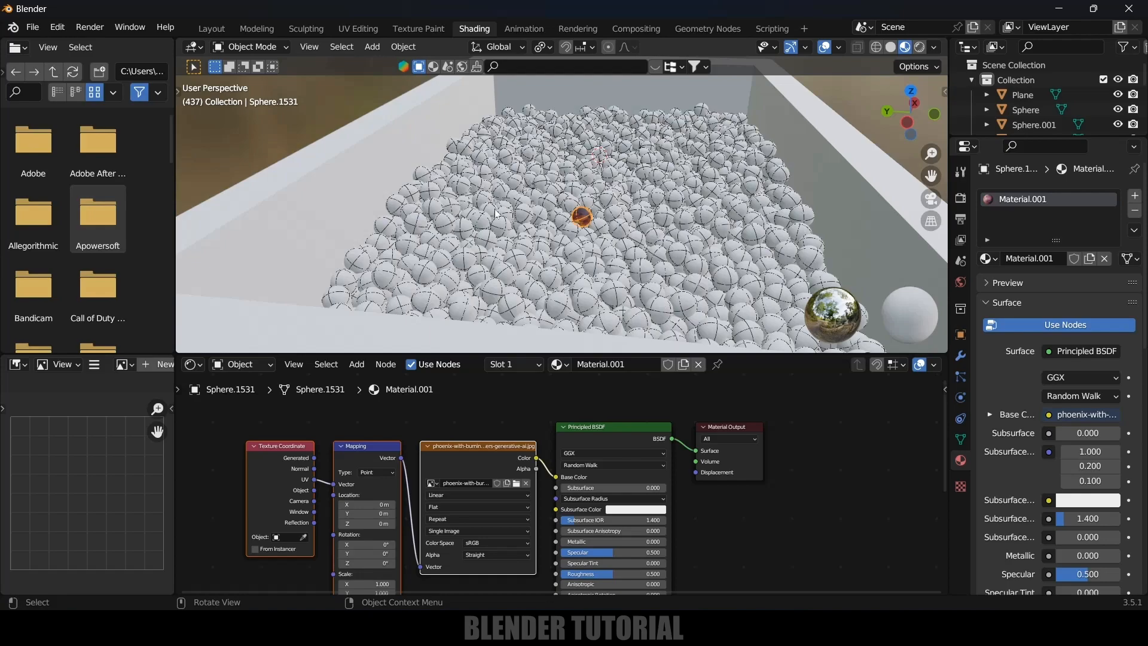
{"action": "middle_click_drag", "start_coordinate": [501, 234], "coordinate": [574, 235]}
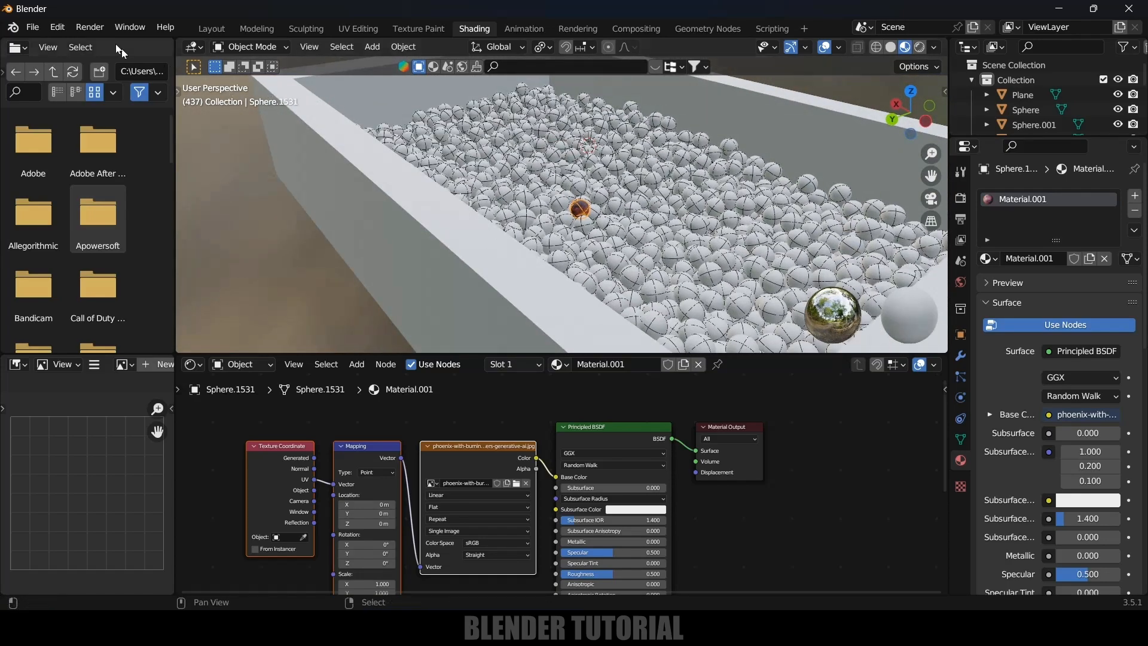
Return to the Layout workspace and hide the tray so only the spheres are shown
{"action": "left_click", "coordinate": [213, 29]}
{"action": "scroll", "coordinate": [427, 256], "scroll_direction": "down", "scroll_amount": 10}
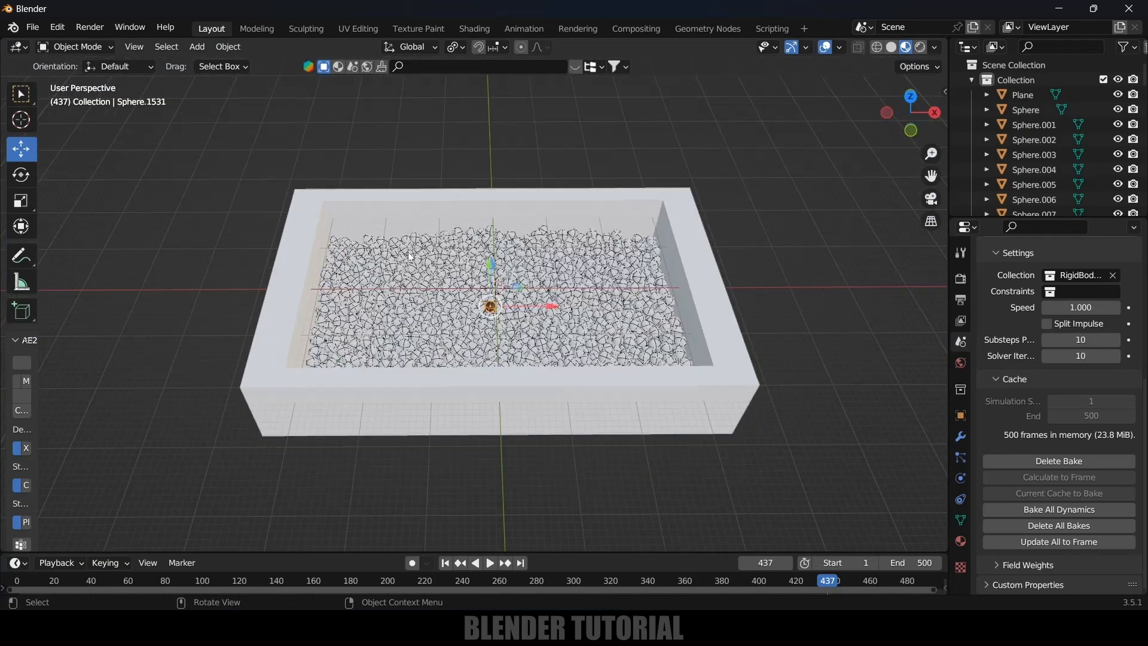
{"action": "left_click", "coordinate": [291, 272]}
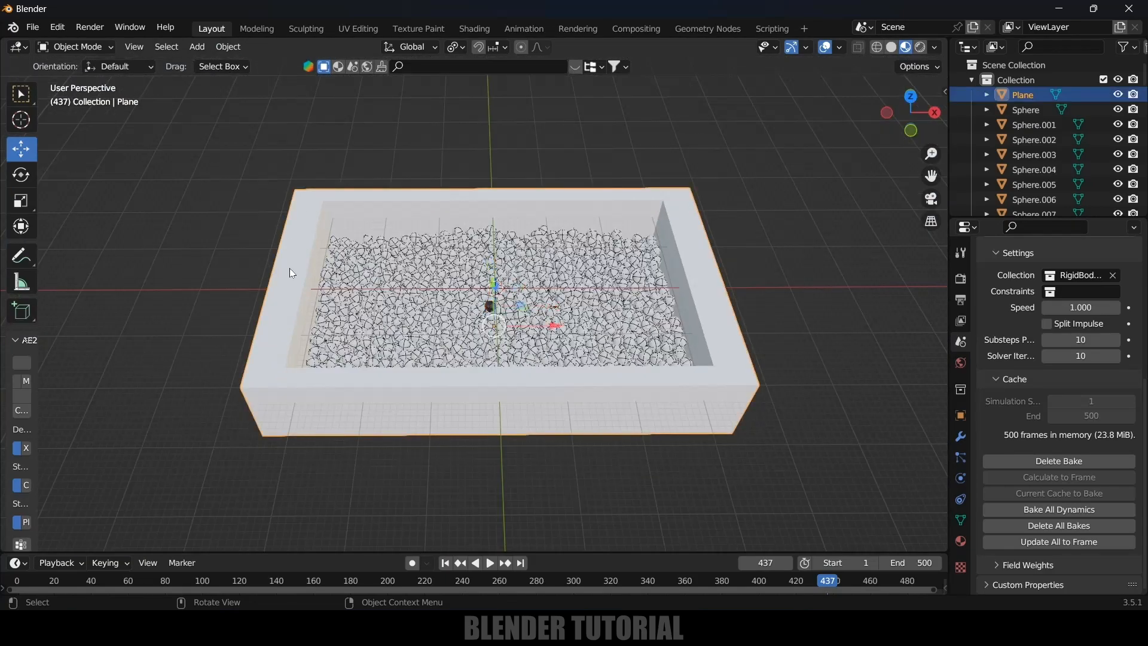
{"action": "key", "text": "h"}
{"action": "scroll", "coordinate": [526, 353], "scroll_direction": "up", "scroll_amount": 6}
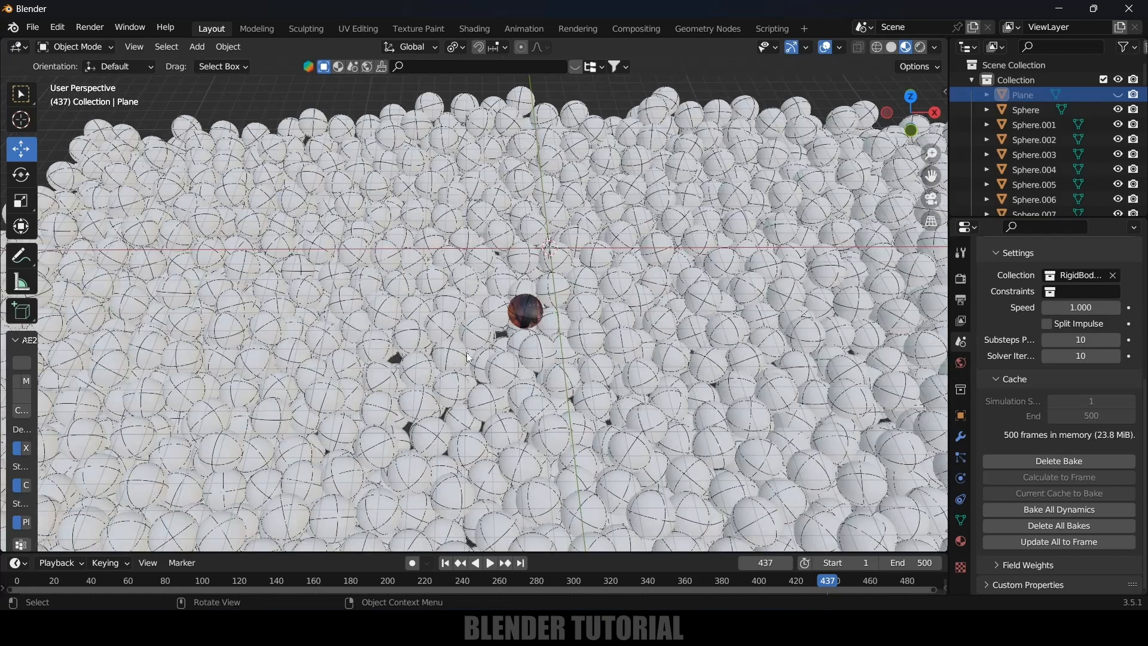
{"action": "scroll", "coordinate": [526, 353], "scroll_direction": "down", "scroll_amount": 3}
{"action": "middle_click_drag", "start_coordinate": [522, 352], "coordinate": [486, 296], "text": "shift"}
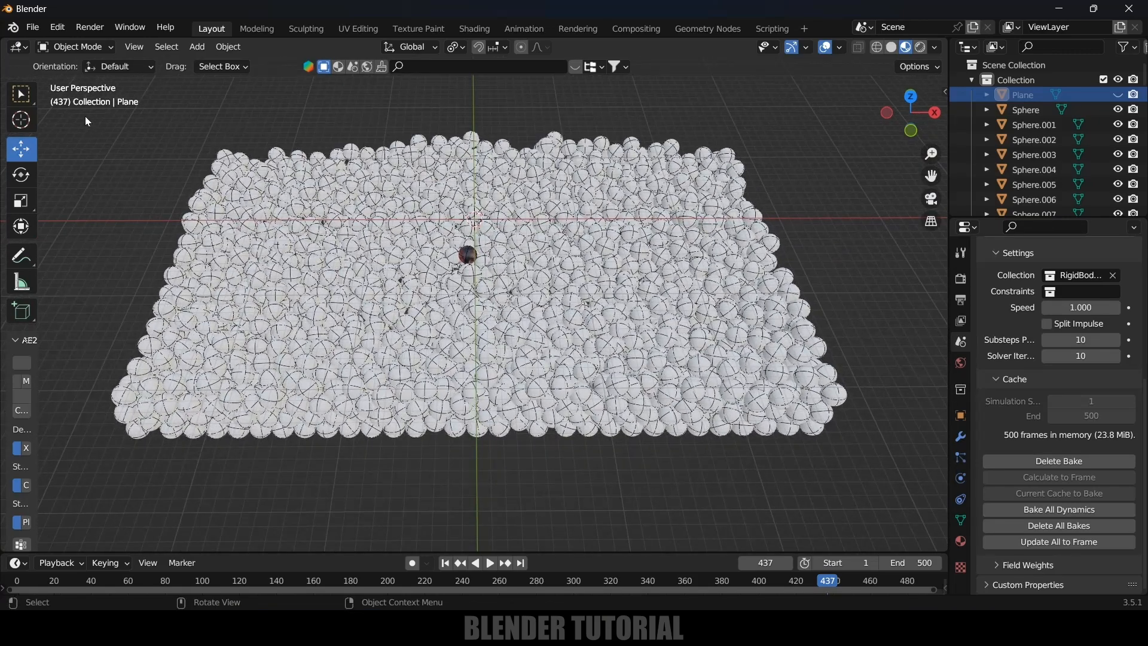
Select all the spheres with the textured one active and link its material to the others
{"action": "left_click_drag", "start_coordinate": [73, 119], "coordinate": [877, 489]}
{"action": "scroll", "coordinate": [577, 388], "scroll_direction": "up", "scroll_amount": 6}
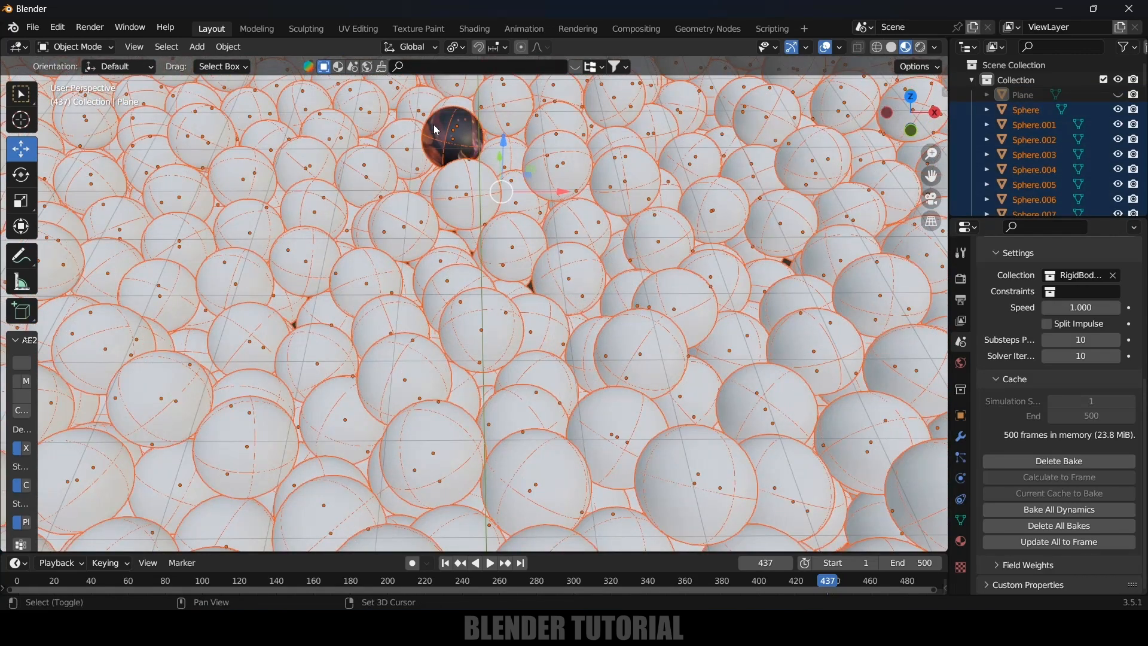
{"action": "left_click", "coordinate": [436, 129], "text": "shift"}
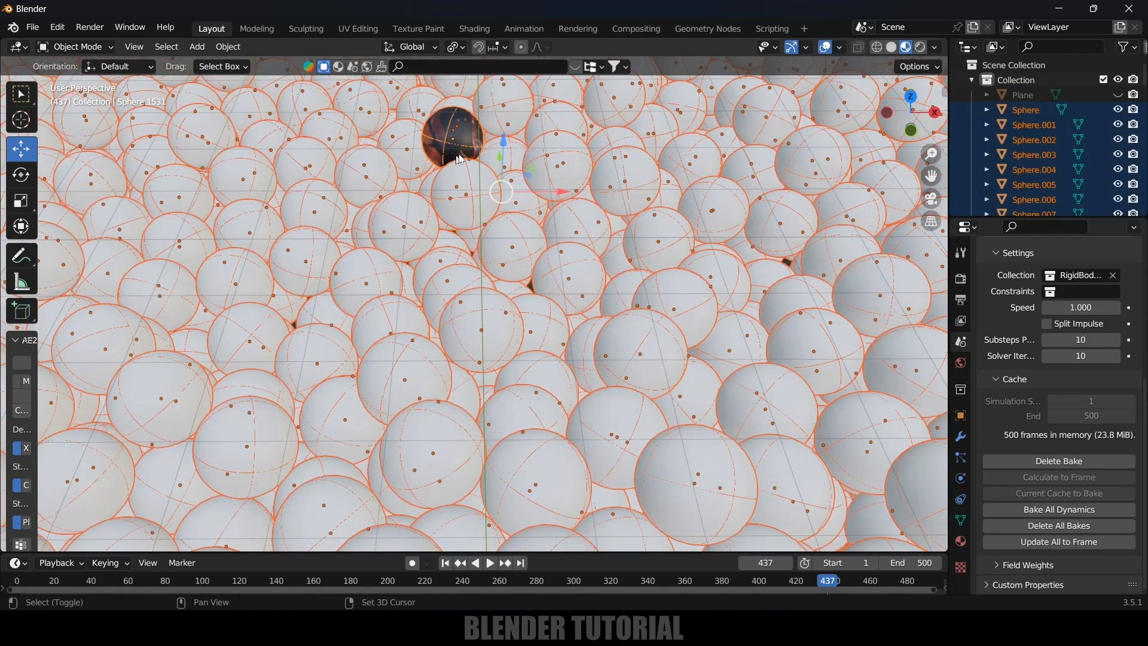
{"action": "left_click", "coordinate": [437, 130], "text": "shift"}
{"action": "middle_click_drag", "start_coordinate": [436, 130], "coordinate": [501, 199], "text": "shift"}
{"action": "scroll", "coordinate": [501, 199], "scroll_direction": "up", "scroll_amount": 3}
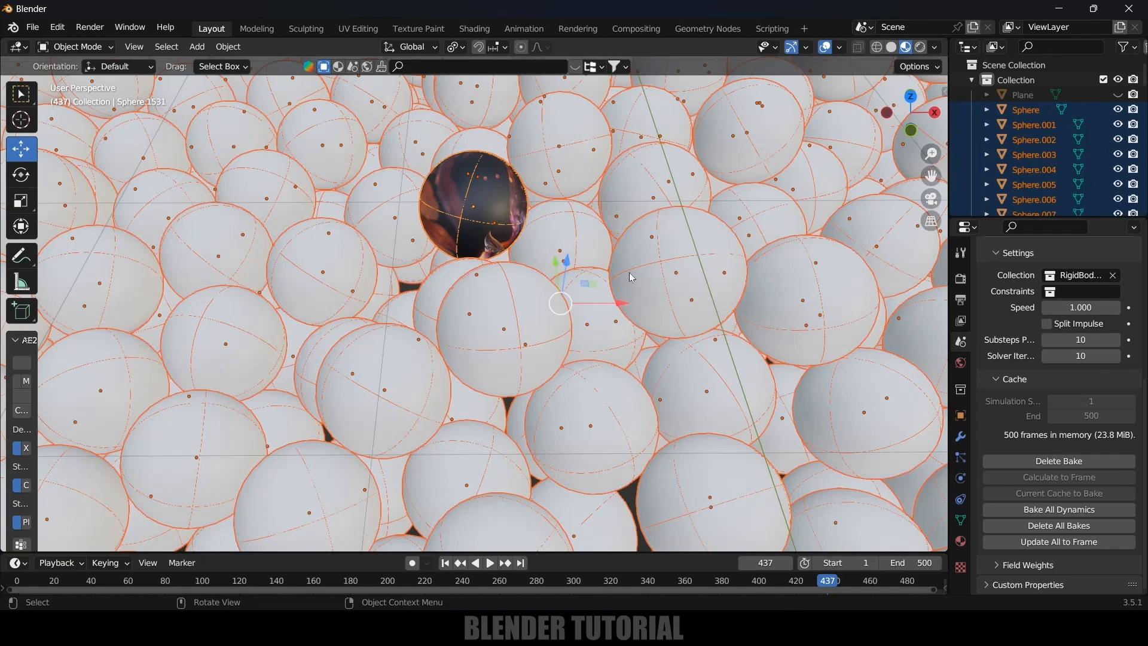
{"action": "key", "text": "ctrl+l"}
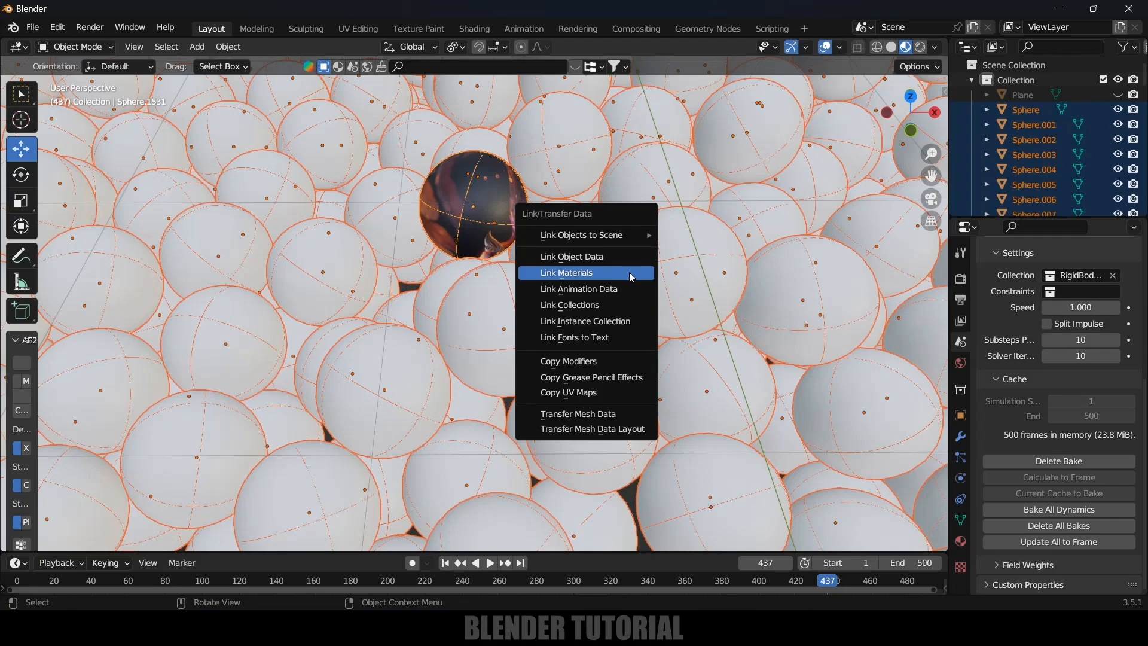
{"action": "left_click", "coordinate": [595, 275]}
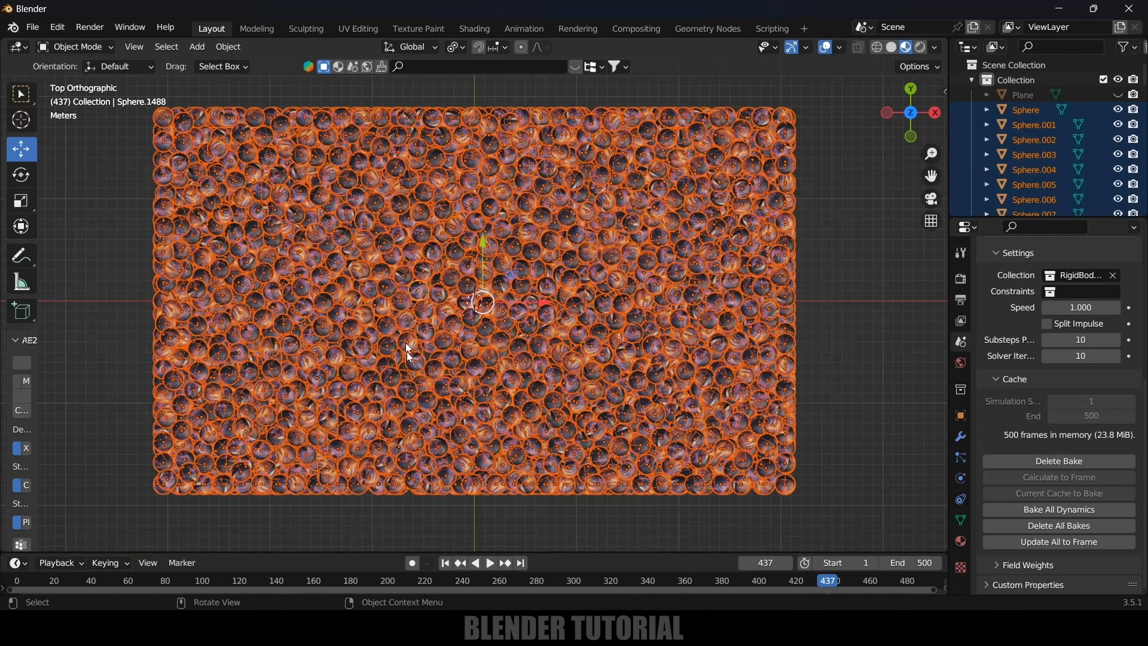
From the top orthographic view, unwrap the faces of all spheres with Project from View
{"action": "left_click", "coordinate": [894, 279]}
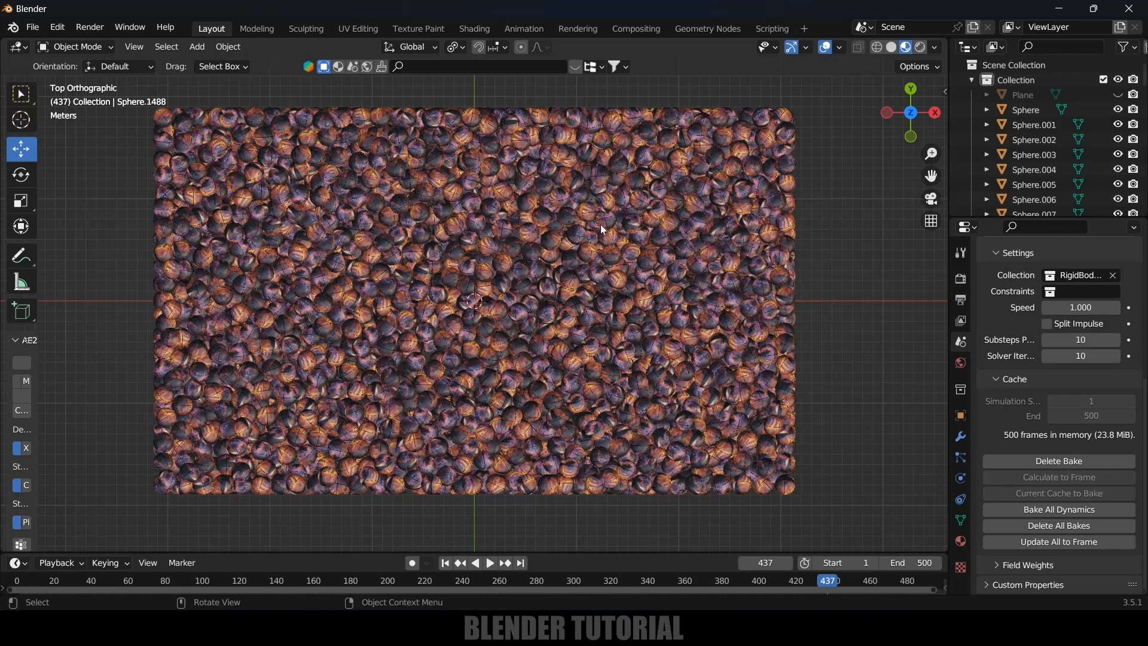
{"action": "key", "text": "a"}
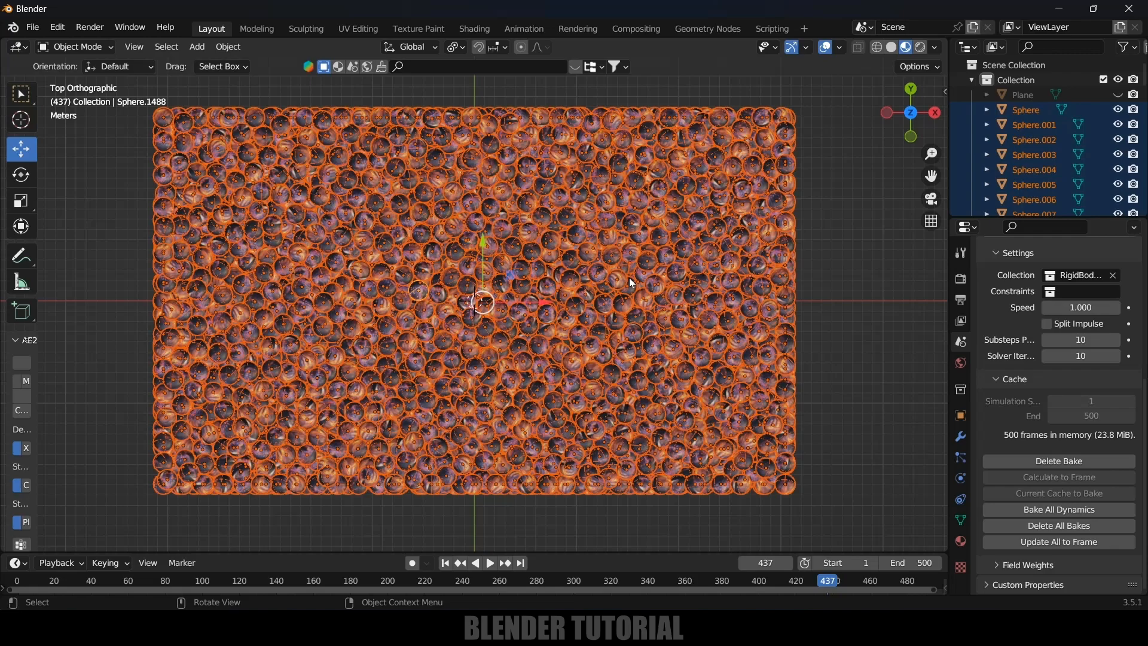
{"action": "key", "text": "Tab"}
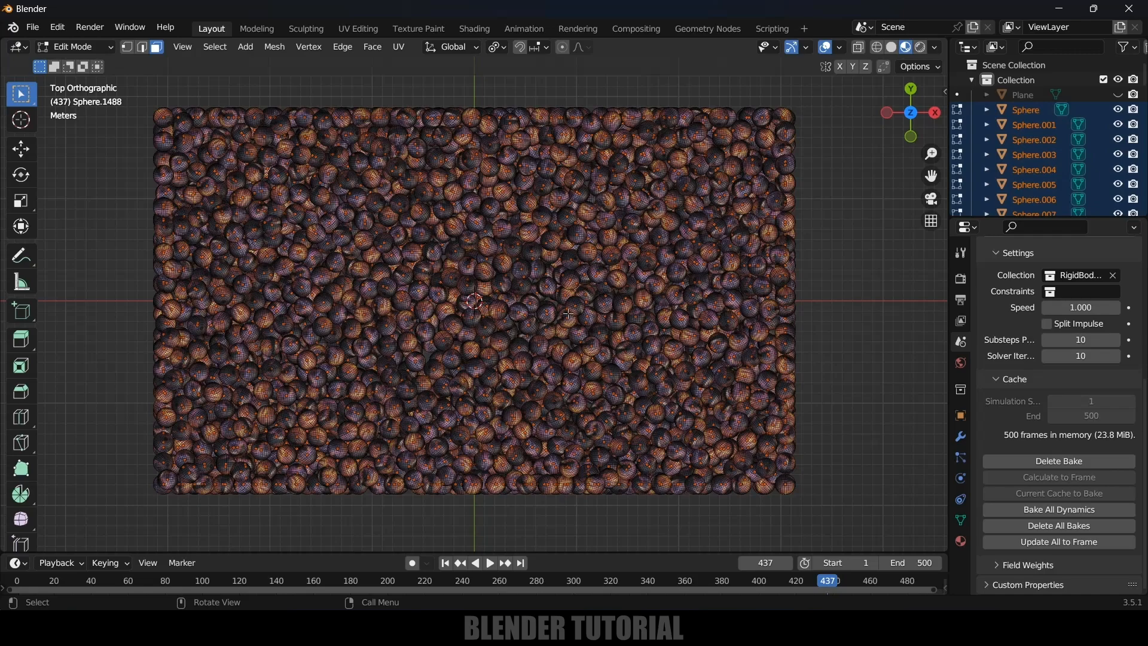
{"action": "key", "text": "a"}
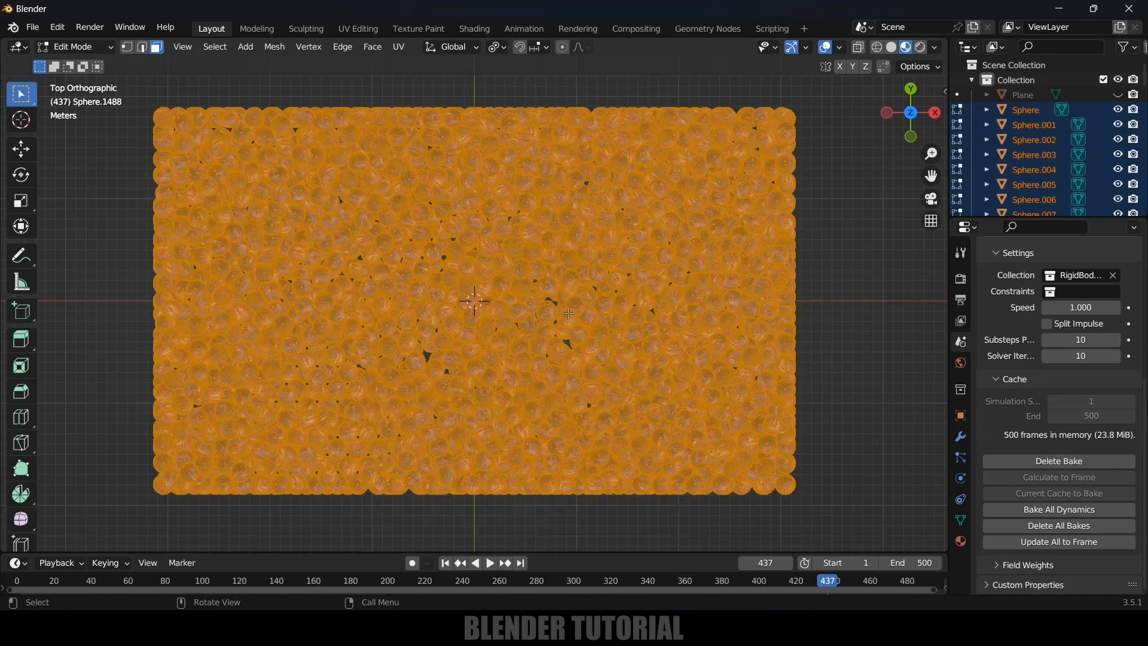
{"action": "key", "text": "u"}
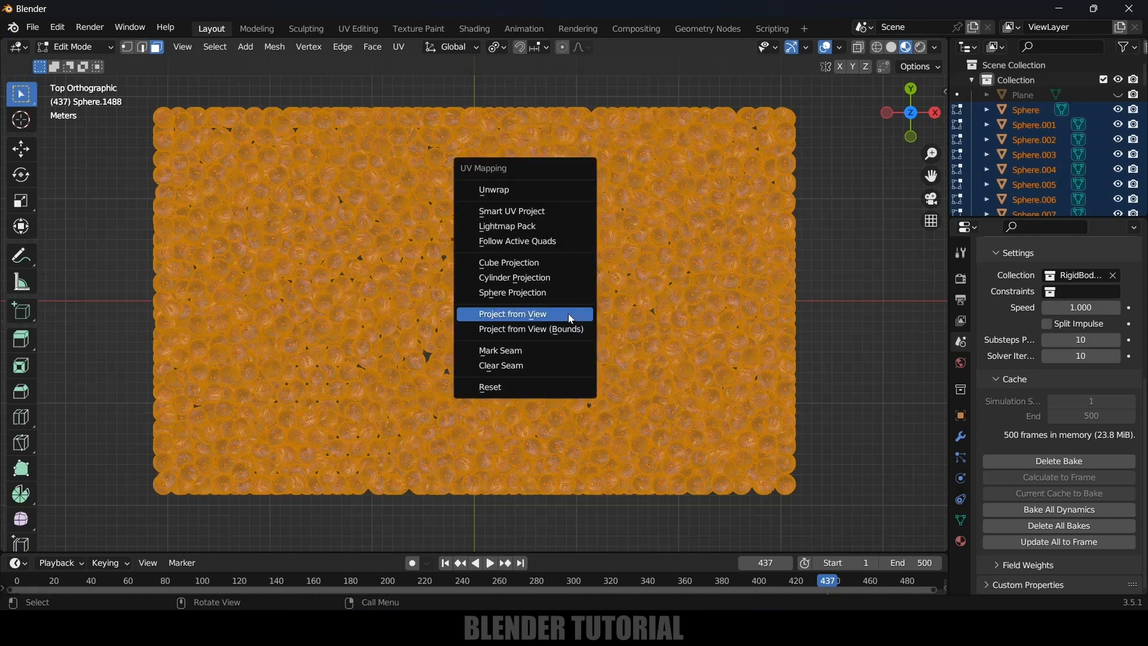
{"action": "left_click", "coordinate": [504, 315]}
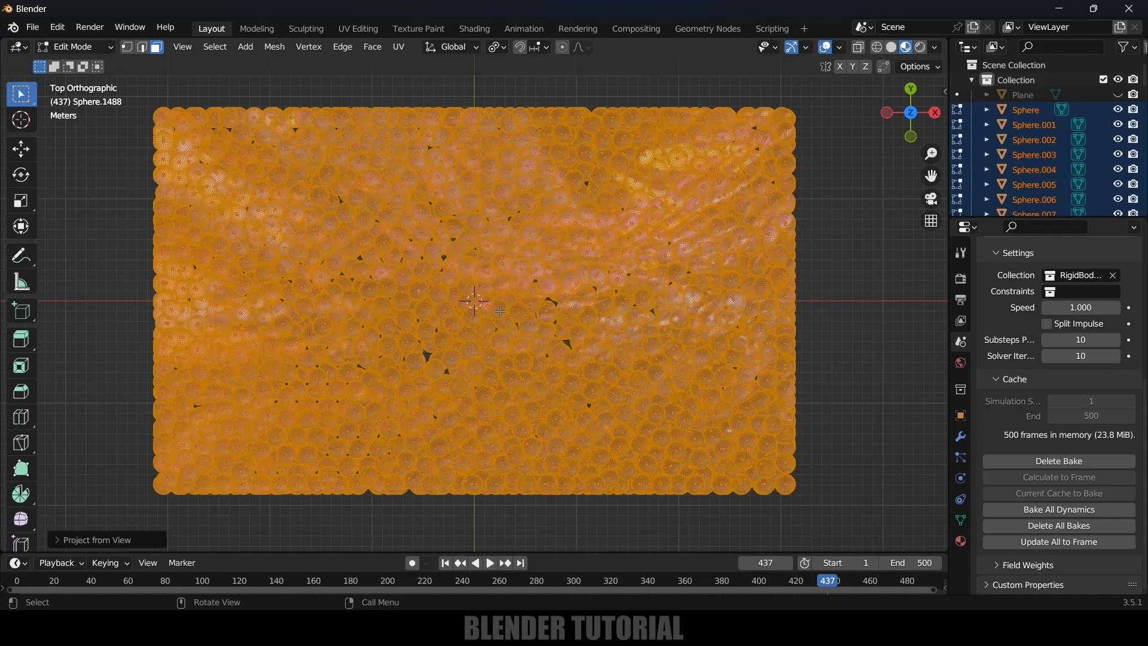
{"action": "key", "text": "Tab"}
{"action": "left_click", "coordinate": [863, 286]}
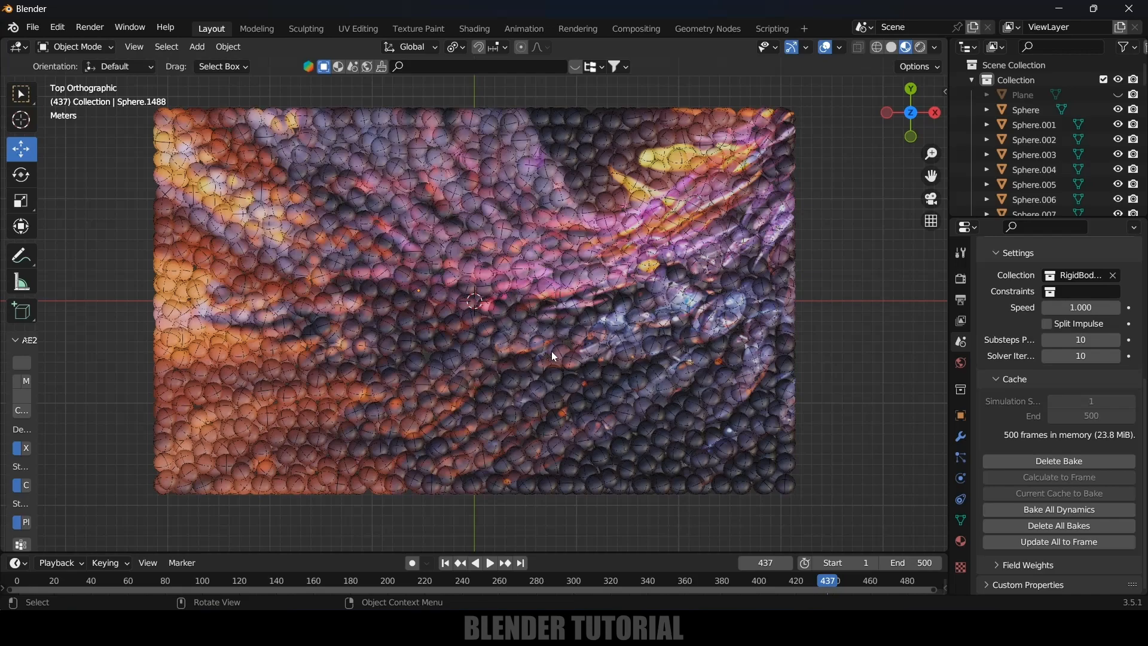
Switch to the UV Editing workspace, box-select all the spheres in the 3D view and put them in Edit Mode
{"action": "left_click", "coordinate": [357, 30]}
{"action": "scroll", "coordinate": [805, 418], "scroll_direction": "down", "scroll_amount": 10}
{"action": "middle_click_drag", "start_coordinate": [716, 400], "coordinate": [719, 400]}
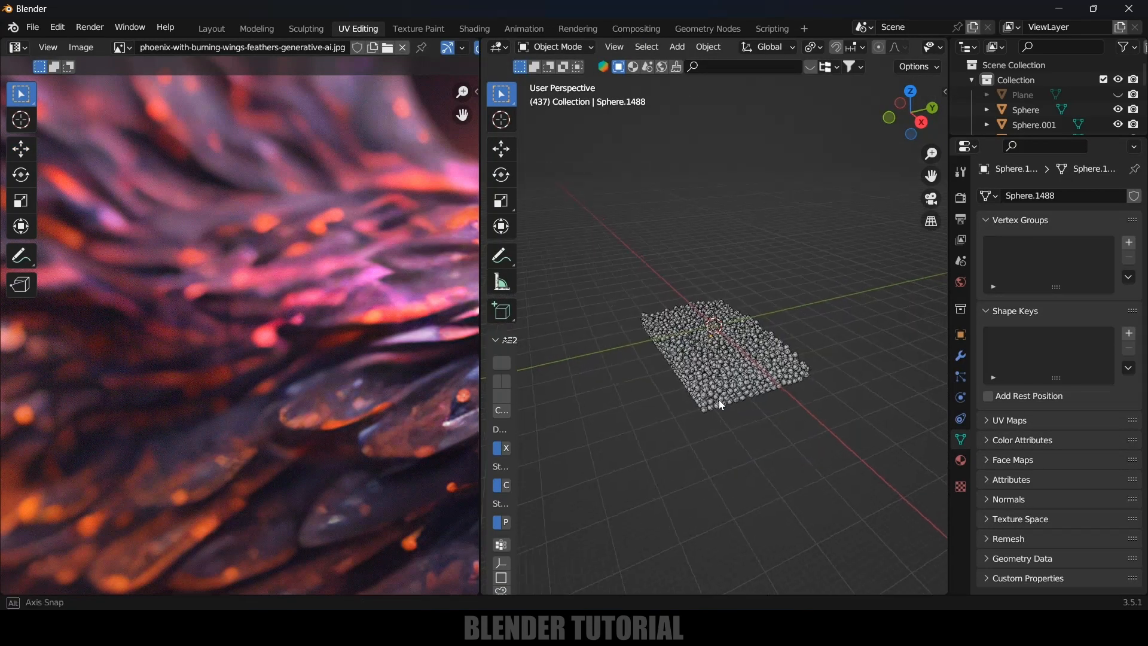
{"action": "scroll", "coordinate": [719, 399], "scroll_direction": "up", "scroll_amount": 4}
{"action": "middle_click_drag", "start_coordinate": [720, 442], "coordinate": [722, 436]}
{"action": "left_click_drag", "start_coordinate": [551, 251], "coordinate": [917, 533]}
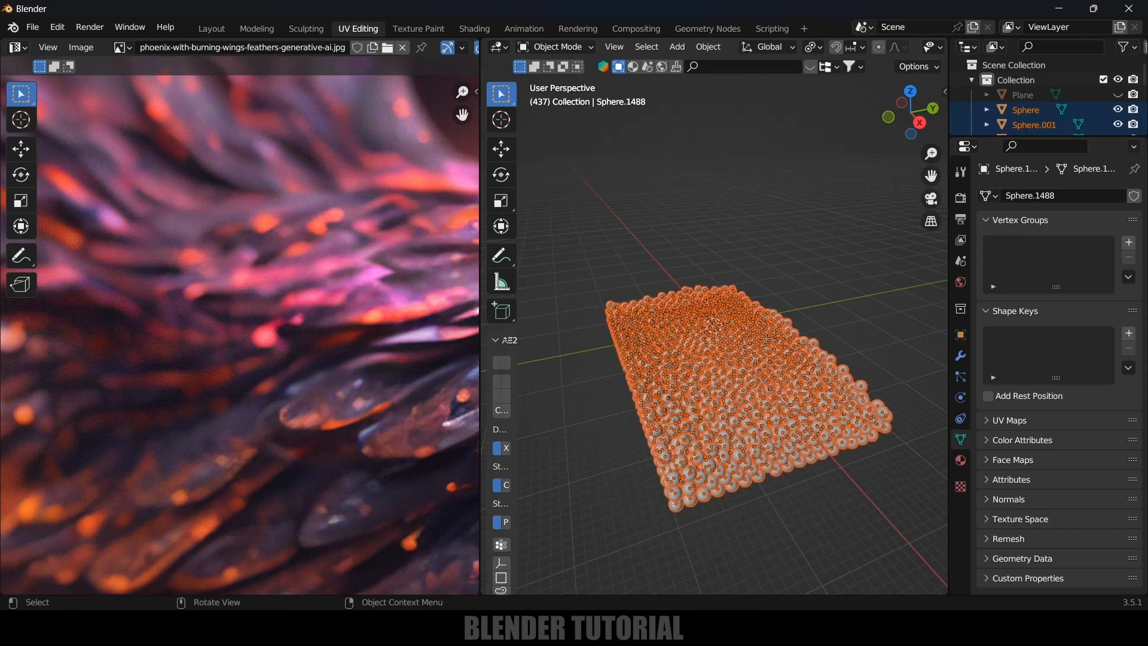
{"action": "key", "text": "Tab"}
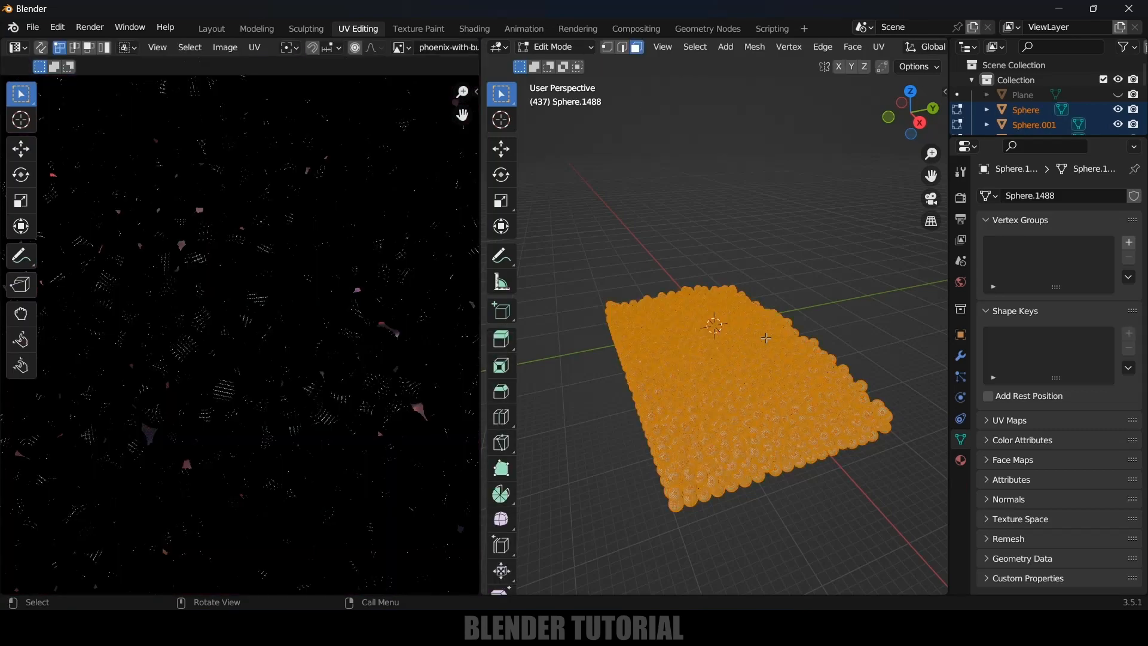
Select all the sphere UVs and move them over the phoenix's head in the upper-right part of the image
{"action": "scroll", "coordinate": [234, 336], "scroll_direction": "down", "scroll_amount": 5}
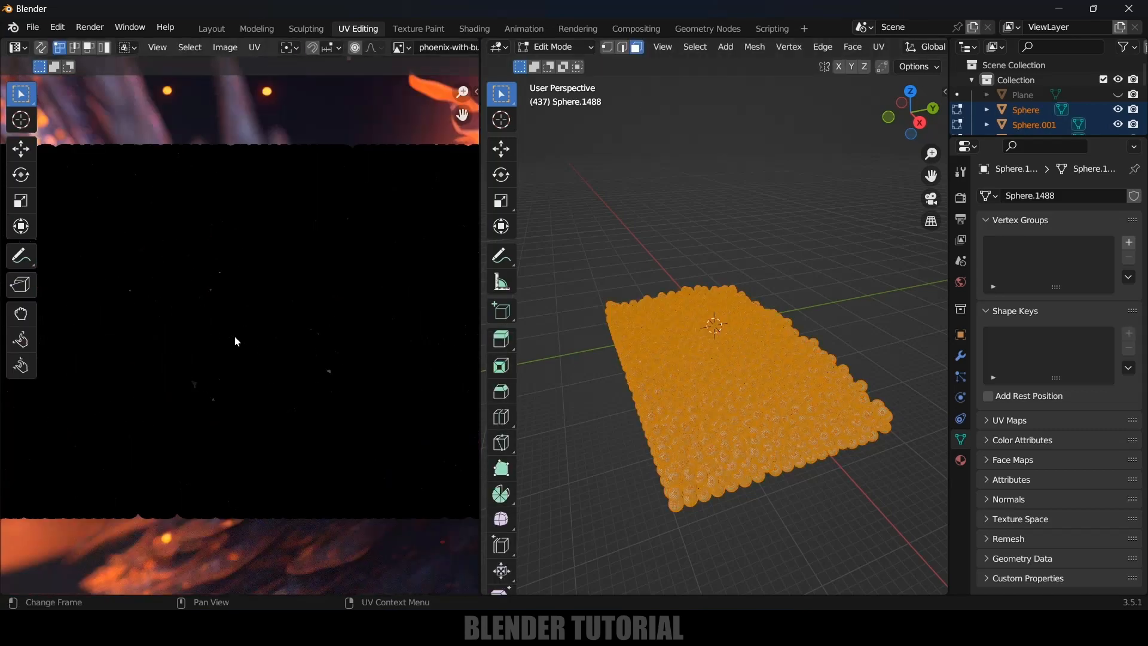
{"action": "scroll", "coordinate": [236, 341], "scroll_direction": "down", "scroll_amount": 2}
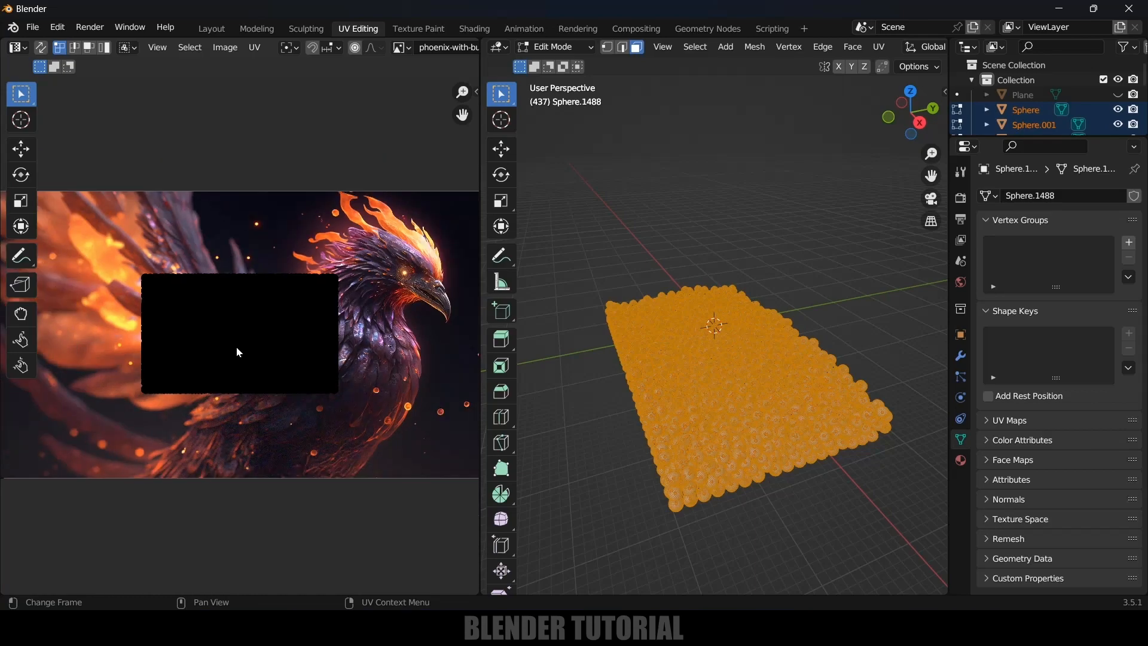
{"action": "key", "text": "a"}
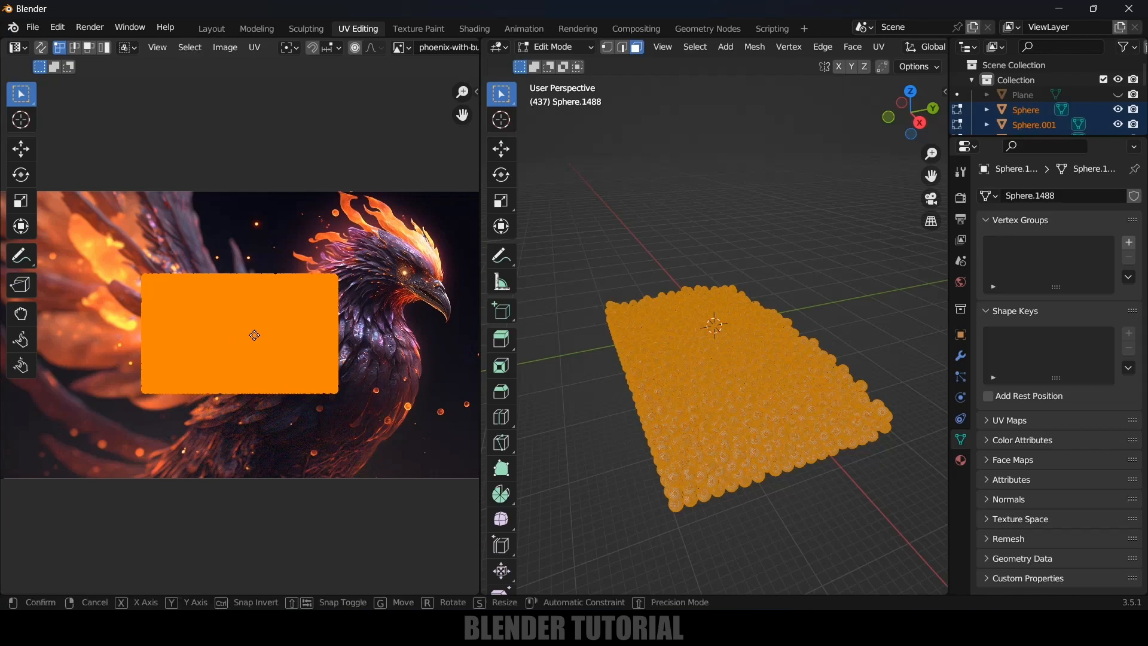
{"action": "key", "text": "g"}
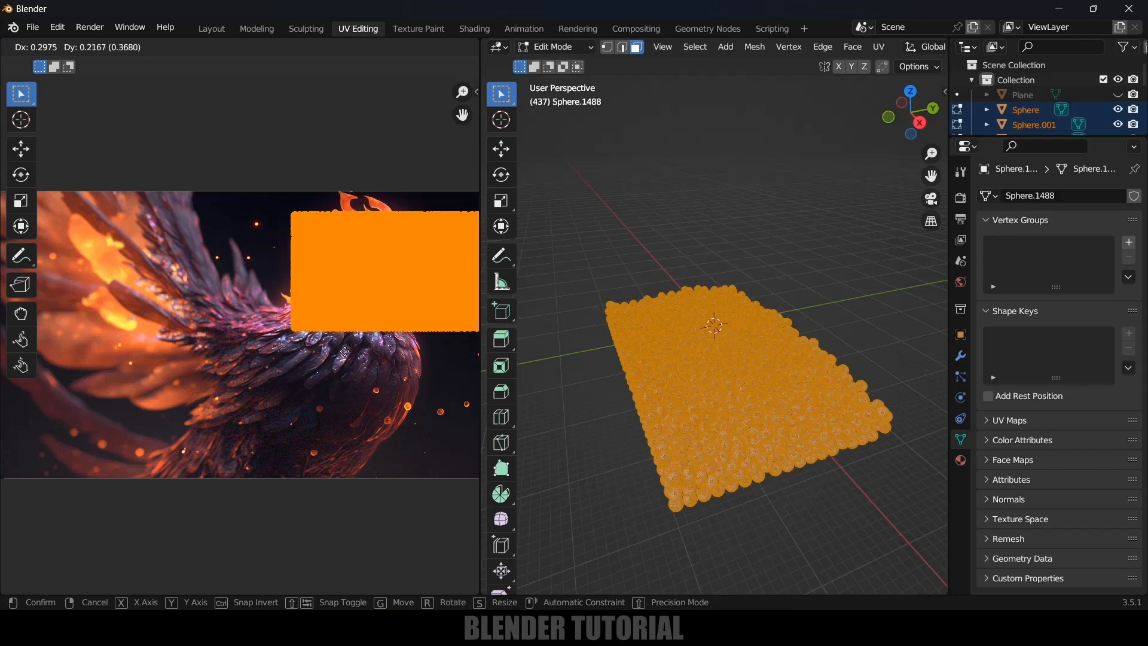
{"action": "left_click", "coordinate": [344, 350]}
{"action": "scroll", "coordinate": [346, 353], "scroll_direction": "down", "scroll_amount": 1}
{"action": "scroll", "coordinate": [345, 352], "scroll_direction": "down", "scroll_amount": 1}
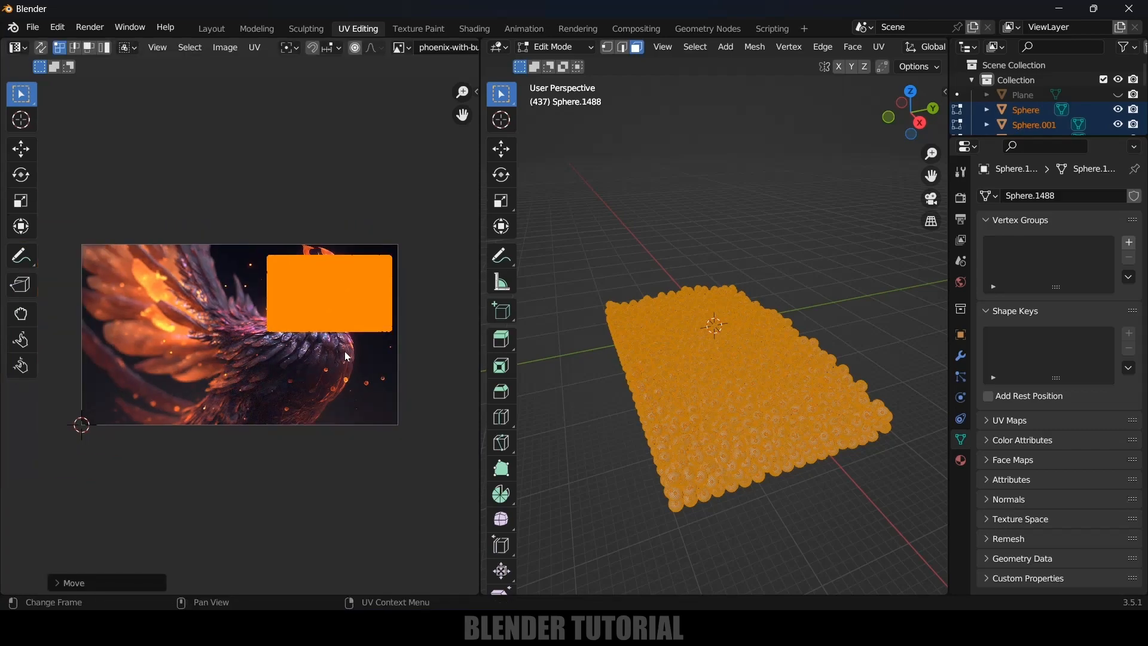
Scale the selected UVs up to nearly the full image height and align them with the image's right edge, covering the phoenix
{"action": "key", "text": "s"}
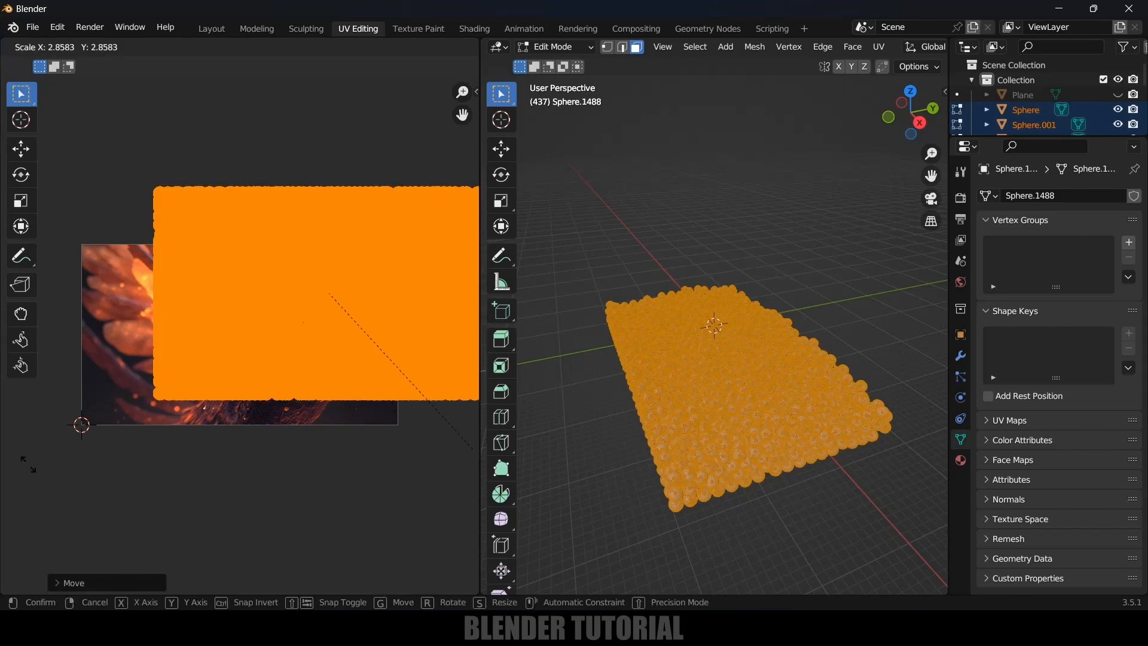
{"action": "left_click", "coordinate": [403, 331]}
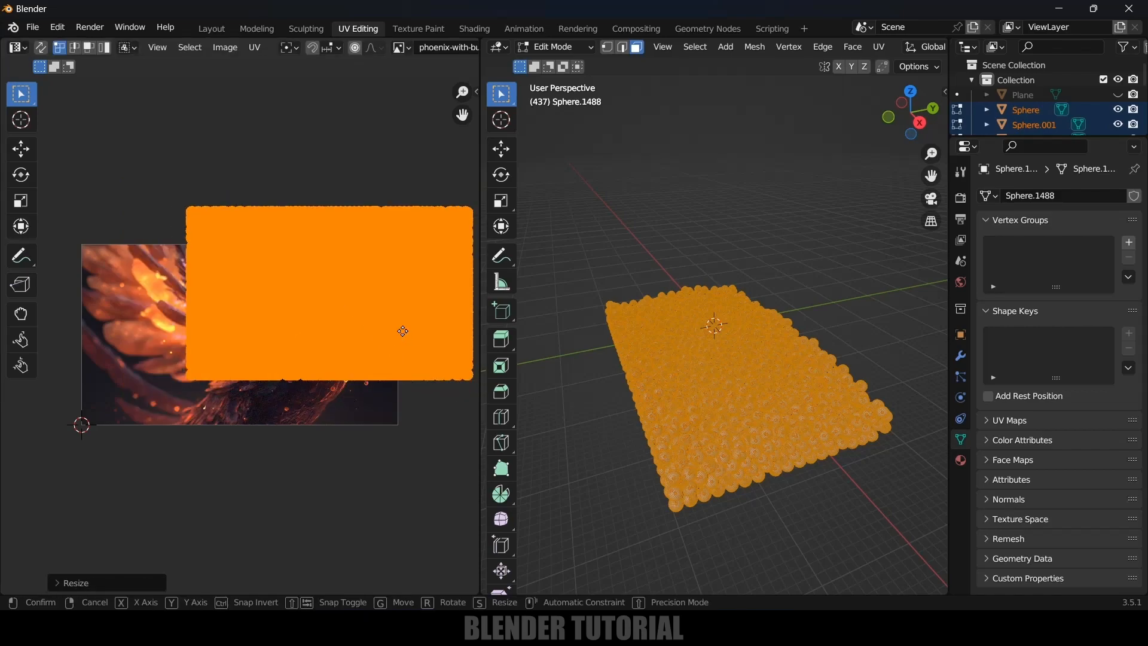
{"action": "key", "text": "g"}
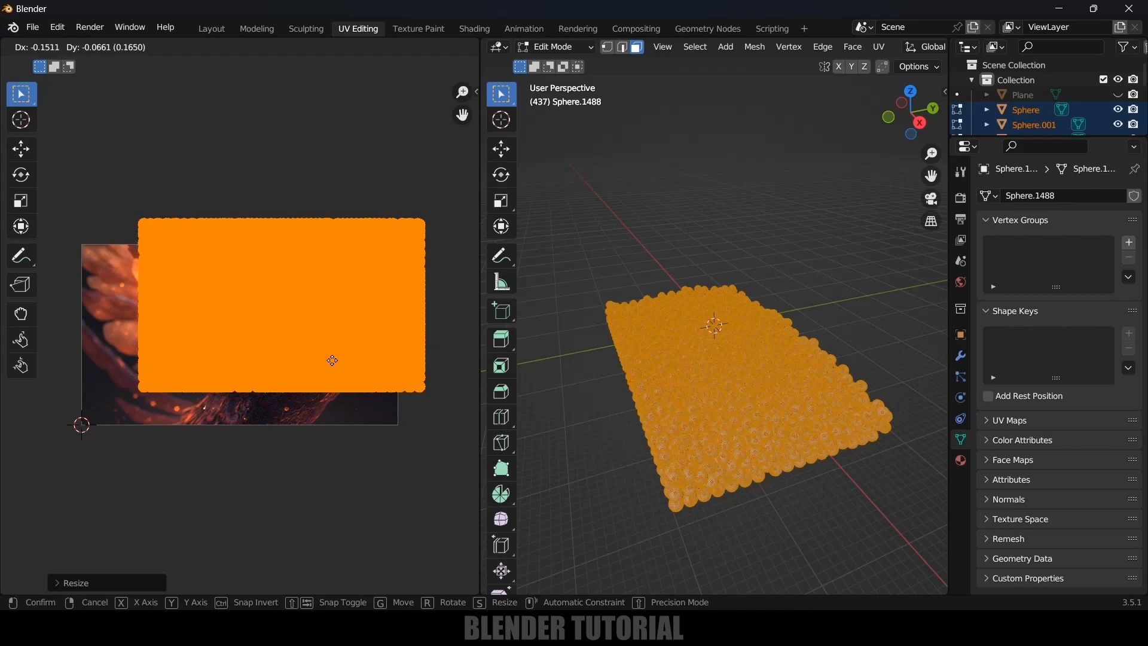
{"action": "left_click", "coordinate": [328, 361]}
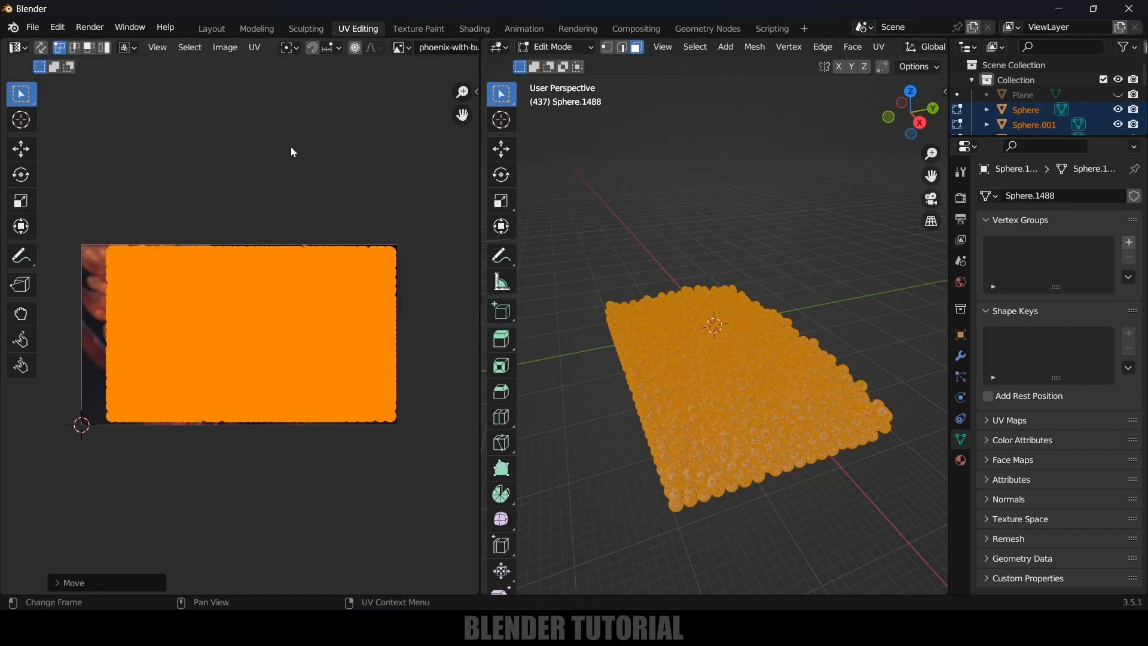
Return to the Layout workspace, deselect the spheres and check the phoenix image on them from above
{"action": "left_click", "coordinate": [154, 48]}
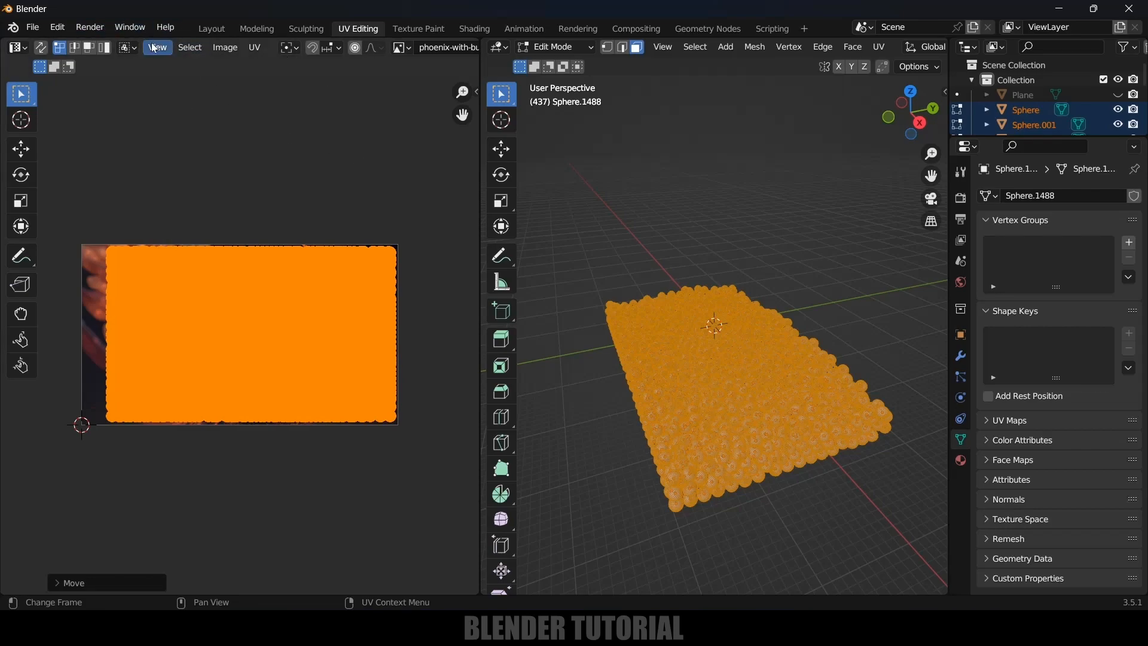
{"action": "left_click", "coordinate": [211, 28]}
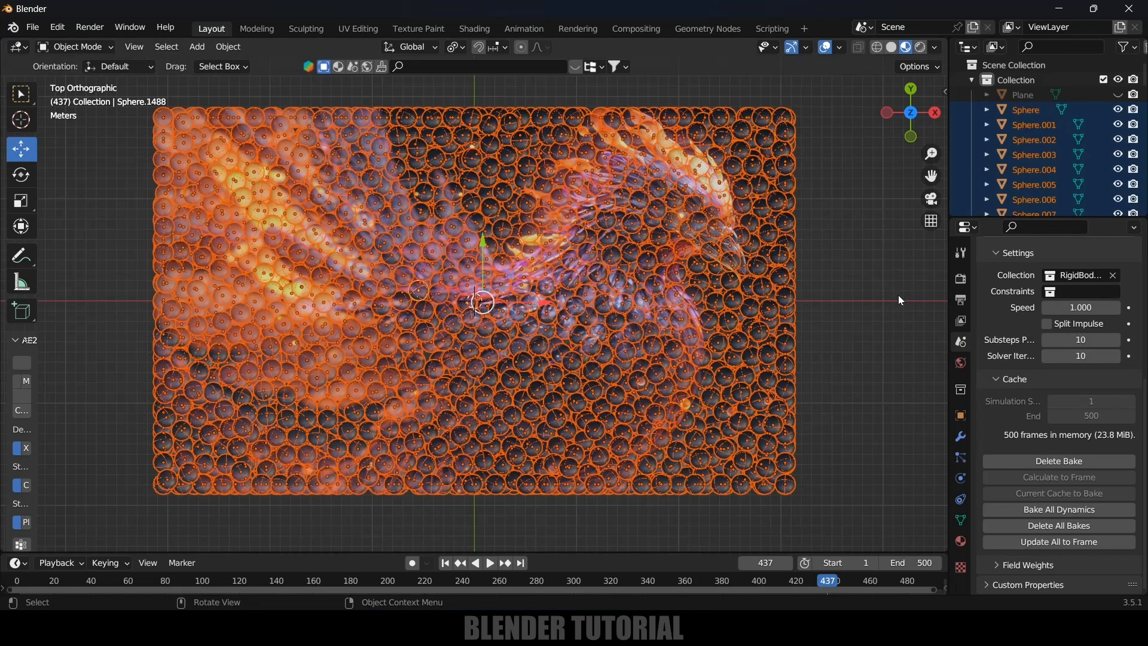
{"action": "left_click", "coordinate": [841, 262]}
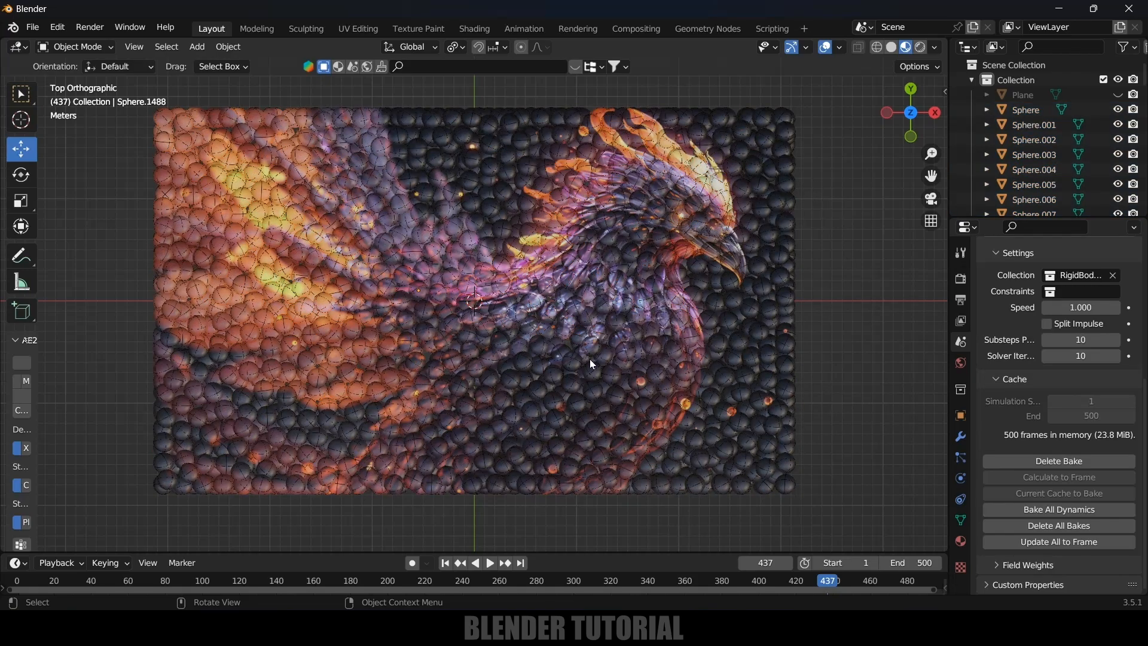
{"action": "scroll", "coordinate": [595, 360], "scroll_direction": "down", "scroll_amount": 3}
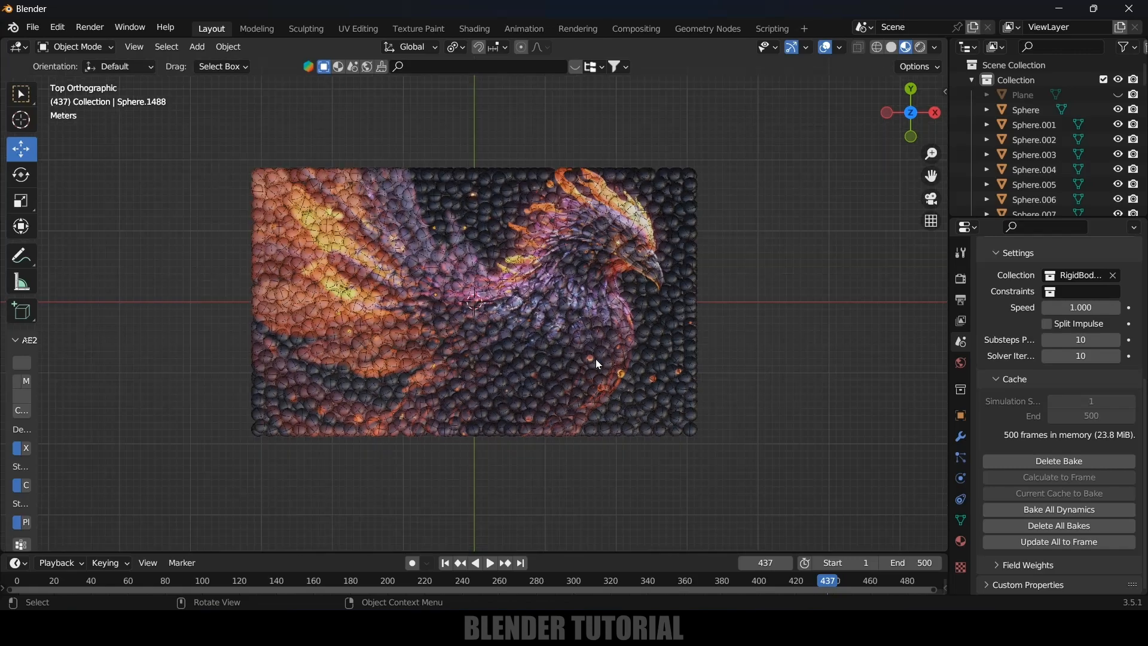
{"action": "scroll", "coordinate": [596, 358], "scroll_direction": "up", "scroll_amount": 1}
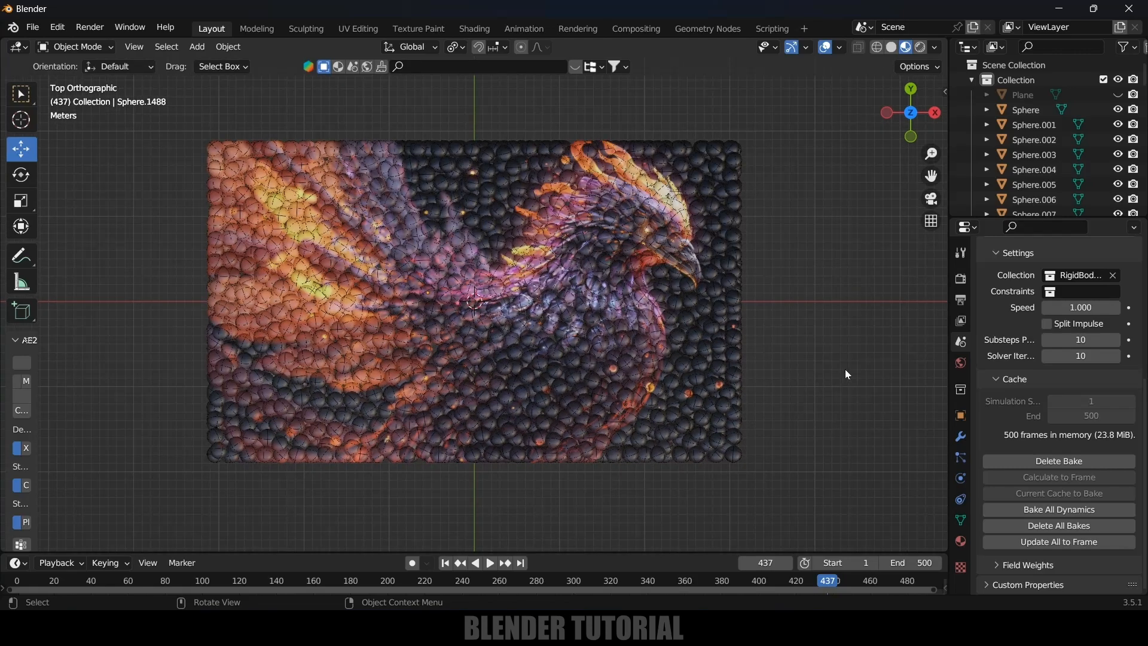
Unhide the tray, deselect it and return the animation to frame 1, viewing the tray in perspective
{"action": "key", "text": "alt+h"}
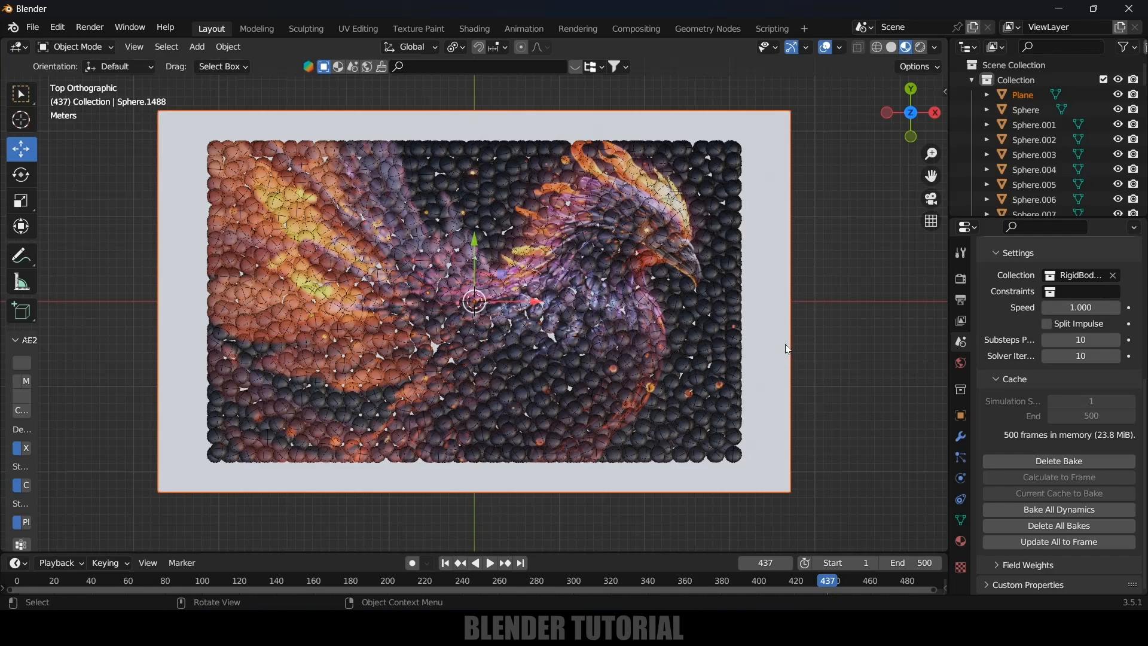
{"action": "left_click", "coordinate": [819, 356]}
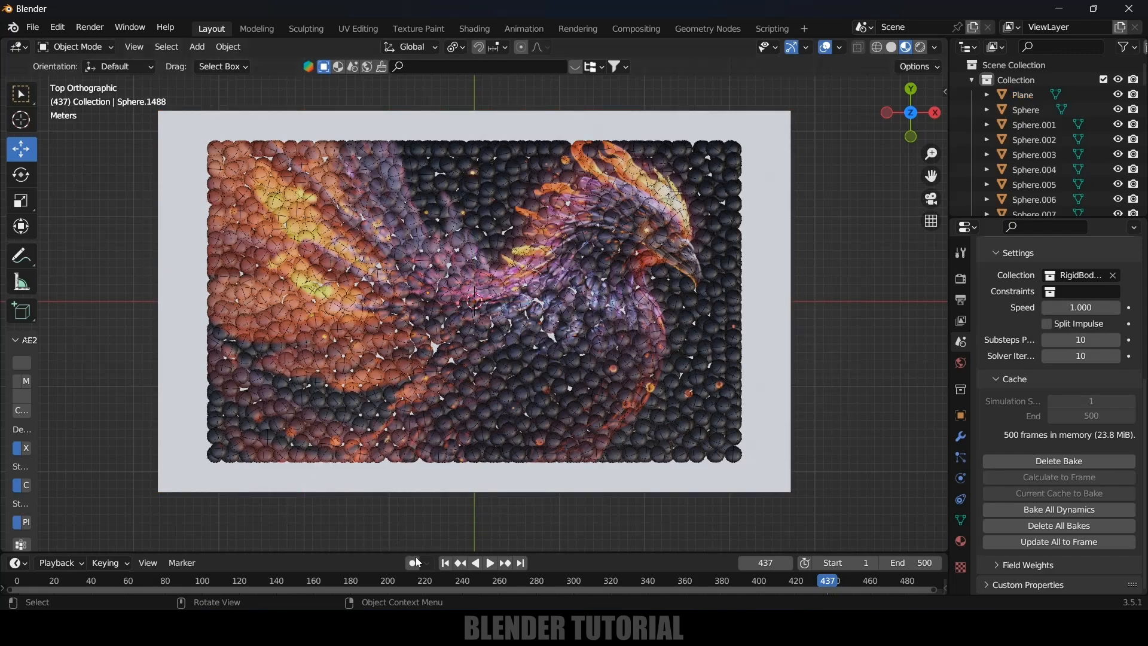
{"action": "left_click", "coordinate": [446, 564]}
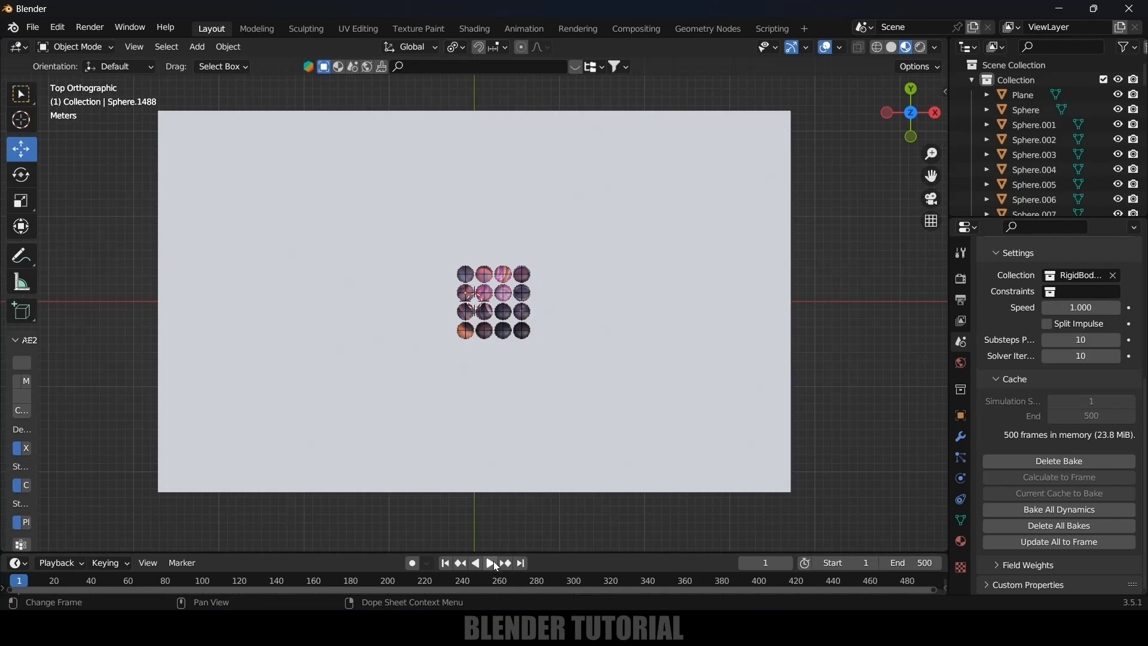
{"action": "middle_click_drag", "start_coordinate": [568, 395], "coordinate": [540, 436]}
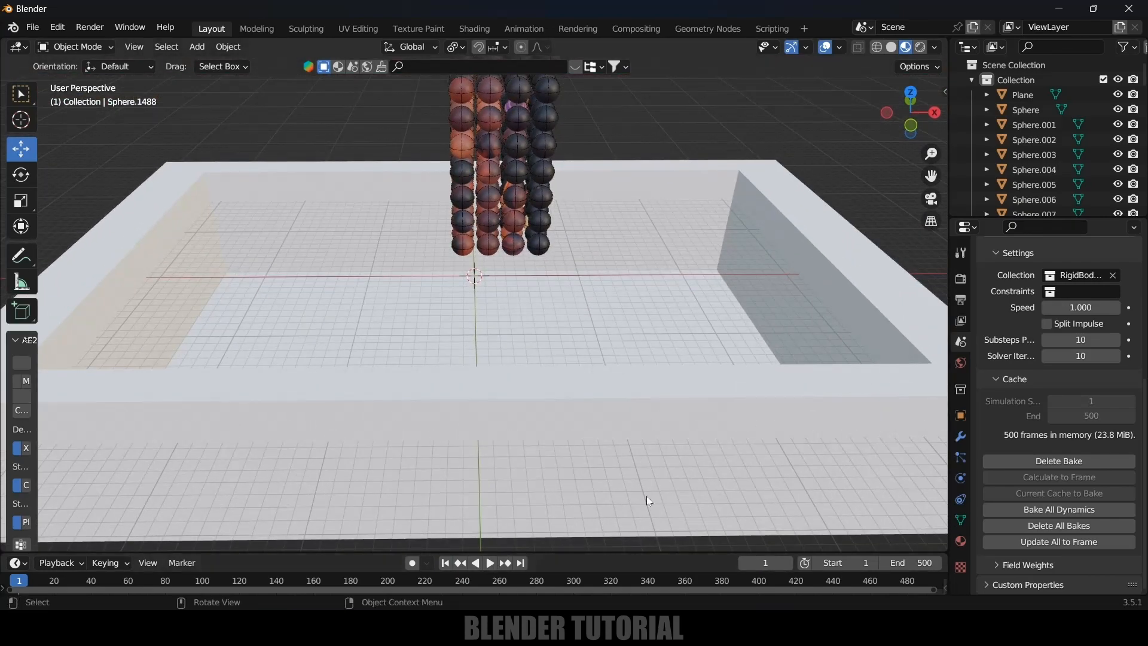
Give the tray a new material with a brown base color of hue 0.019, saturation 0.974 and value 0.134
{"action": "left_click", "coordinate": [782, 197]}
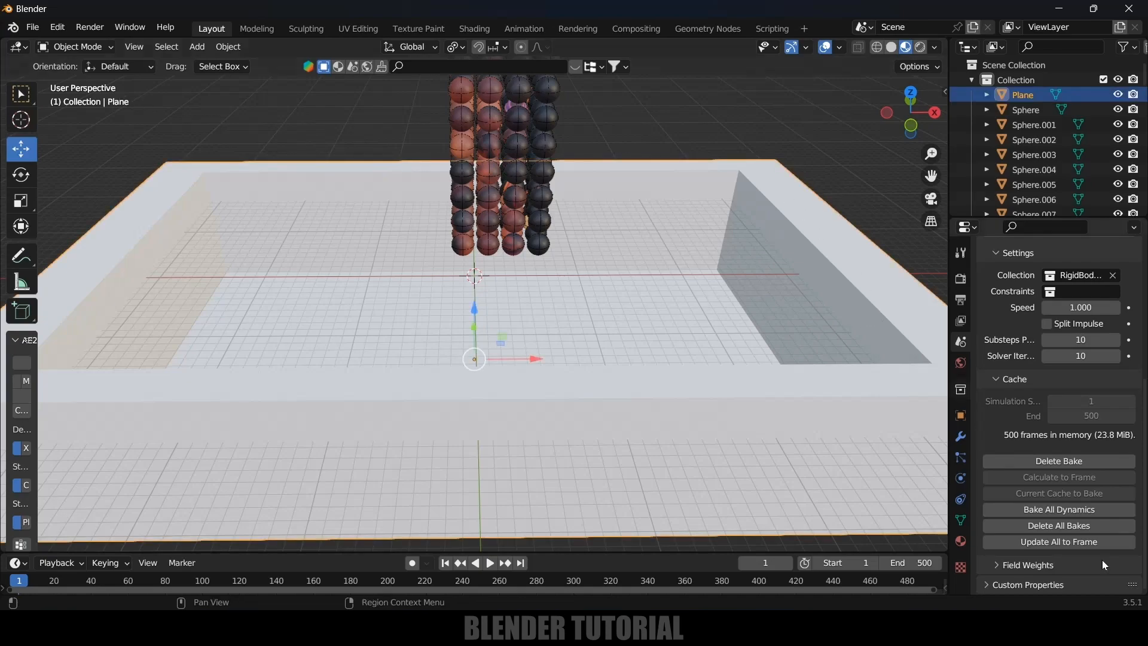
{"action": "left_click", "coordinate": [960, 541]}
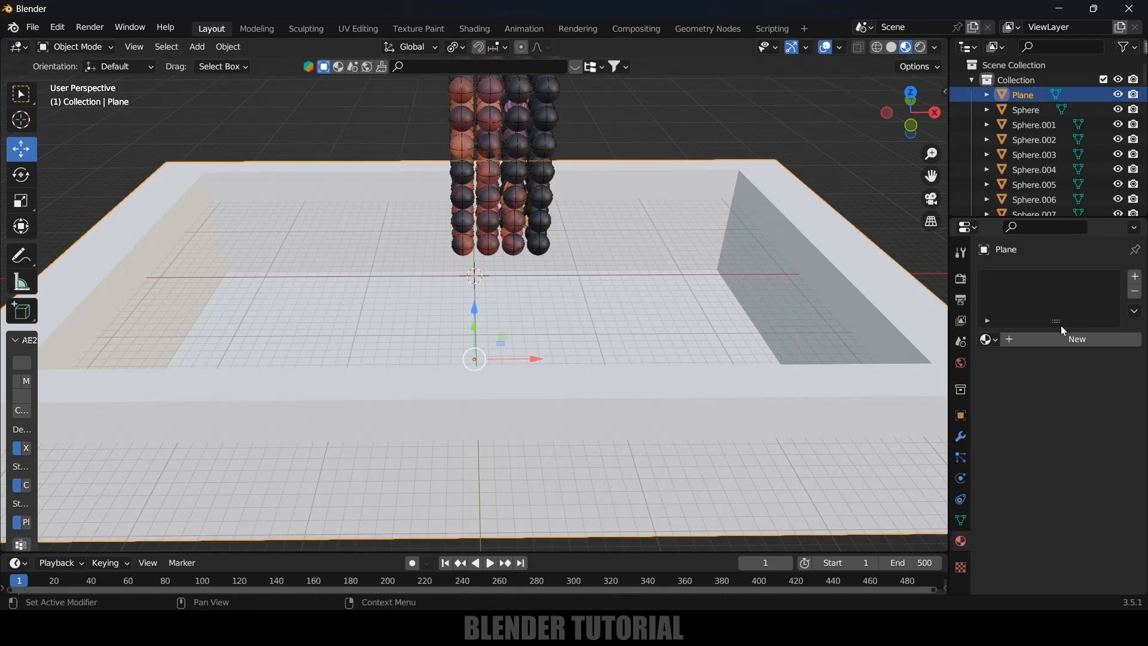
{"action": "left_click", "coordinate": [1047, 339]}
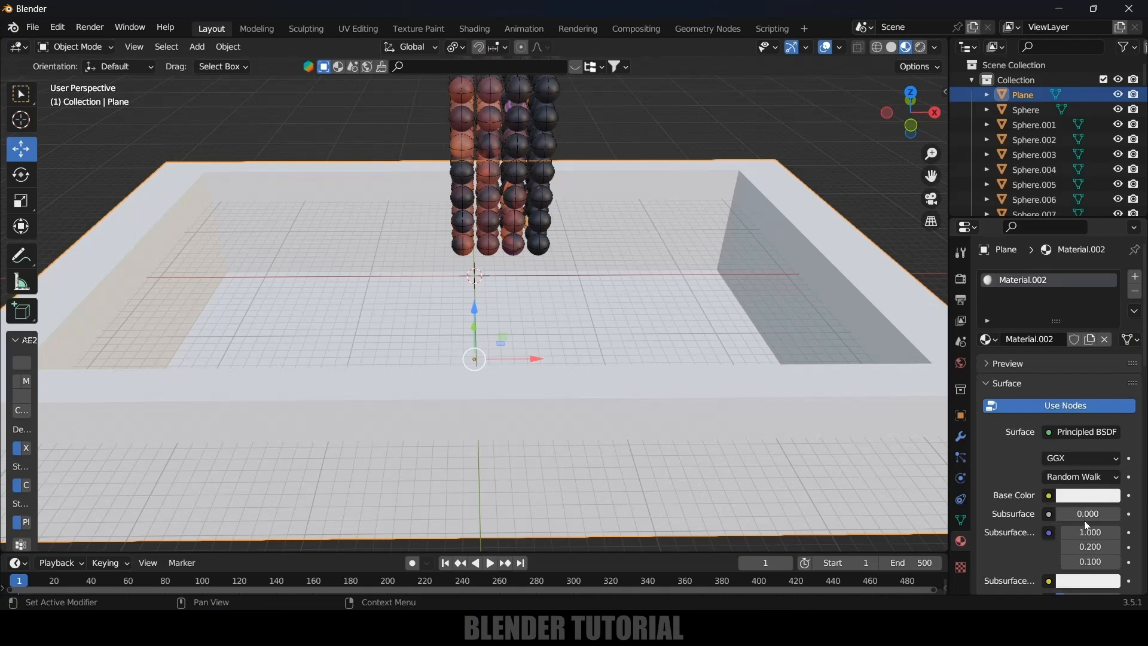
{"action": "left_click", "coordinate": [1082, 496]}
{"action": "left_click_drag", "start_coordinate": [1034, 381], "coordinate": [1029, 383]}
{"action": "left_click_drag", "start_coordinate": [1109, 302], "coordinate": [1109, 346]}
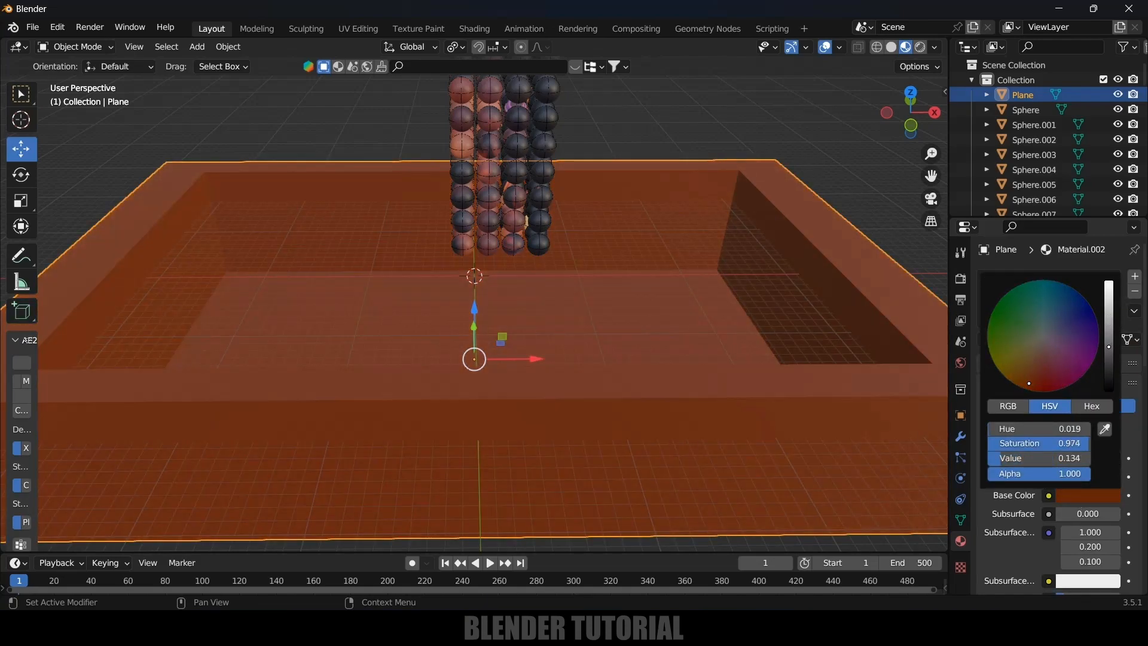
{"action": "left_click", "coordinate": [833, 132]}
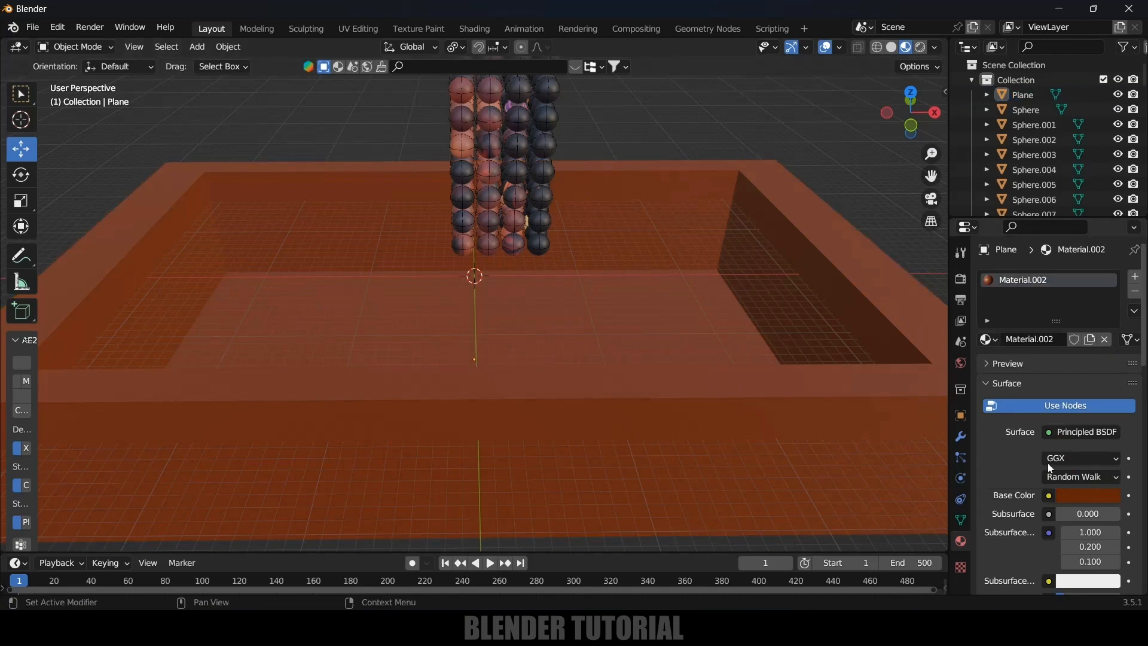
Use rendered viewport shading and light the world with an environment texture of belfast_sunset_4k.hdr from the HDR folder
{"action": "left_click", "coordinate": [961, 276]}
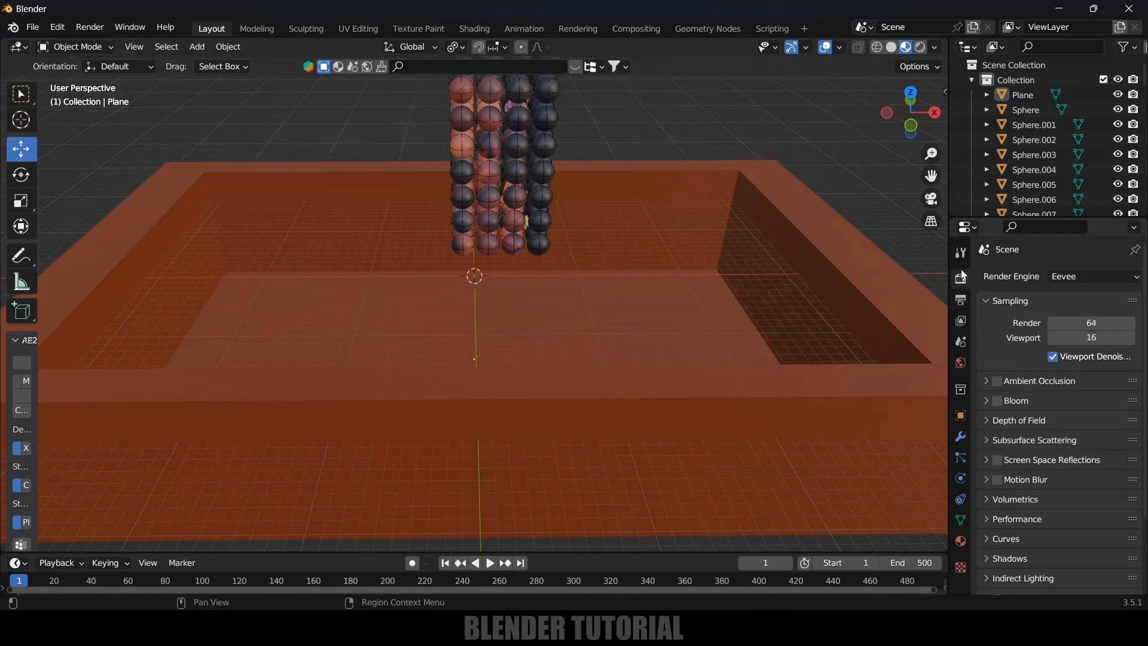
{"action": "left_click", "coordinate": [918, 49]}
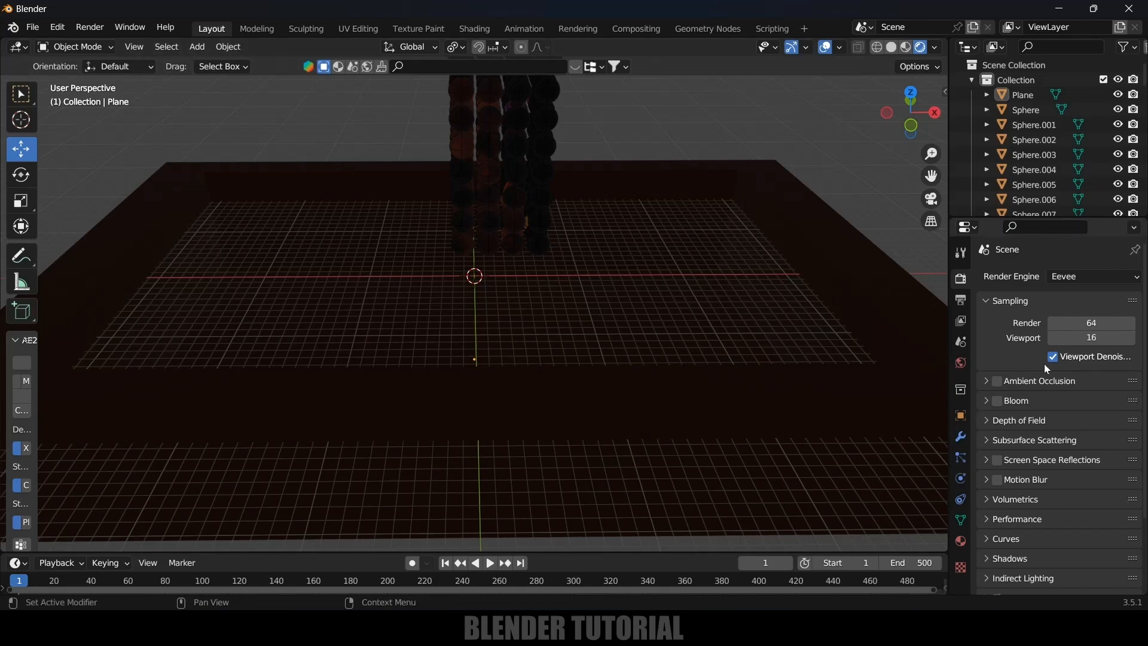
{"action": "left_click", "coordinate": [960, 363]}
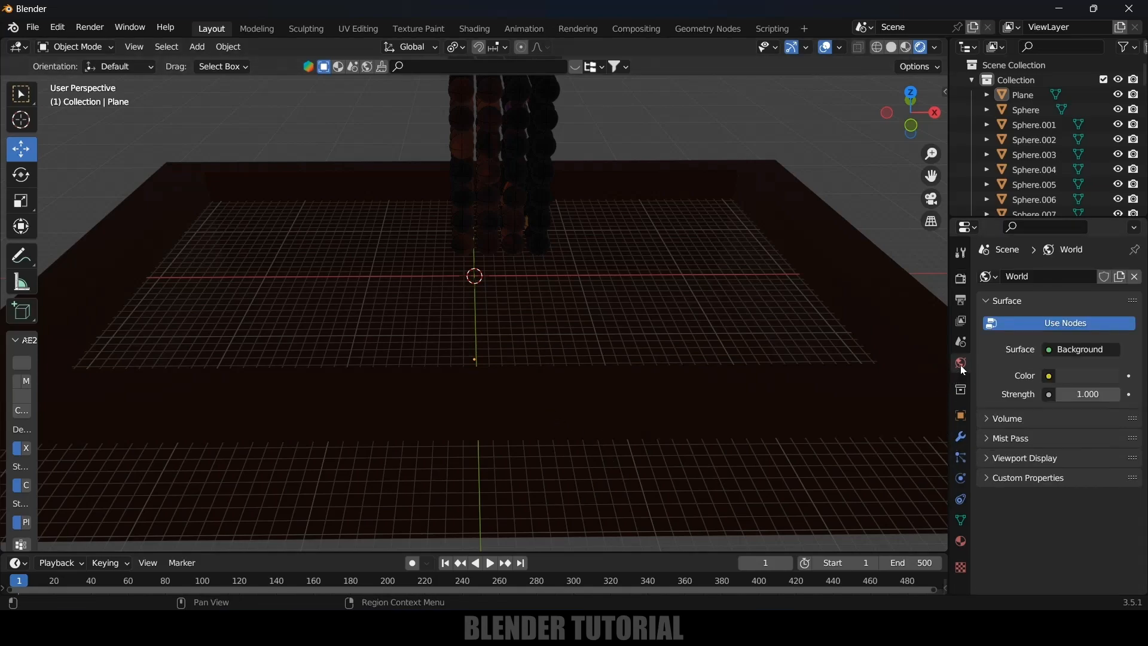
{"action": "left_click", "coordinate": [1051, 378]}
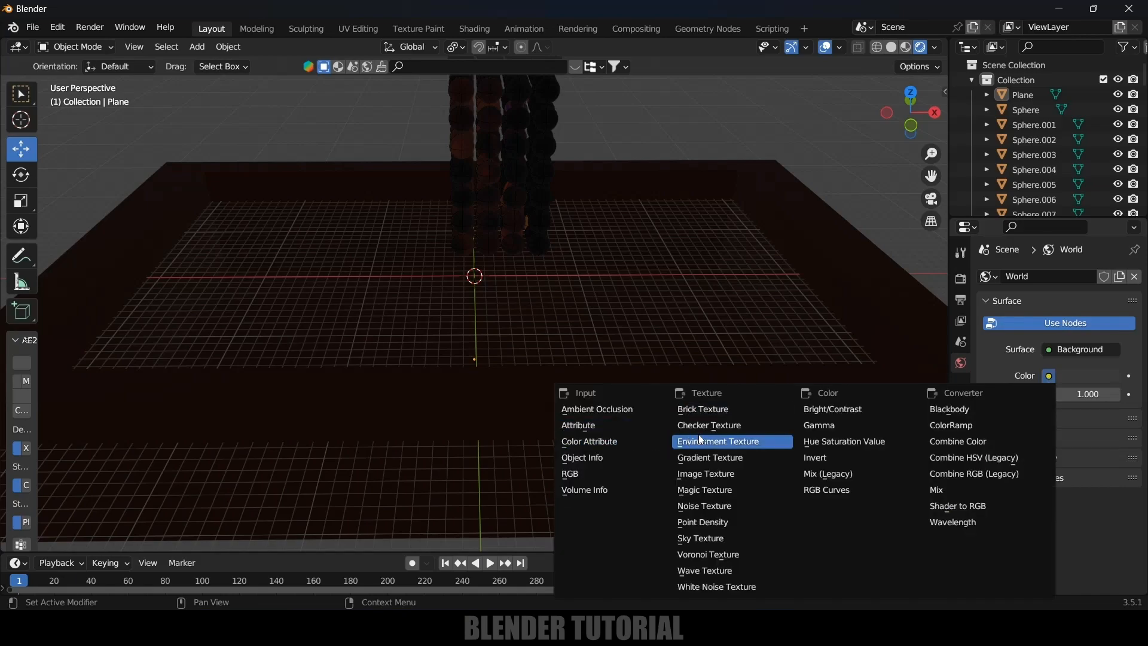
{"action": "left_click", "coordinate": [728, 440]}
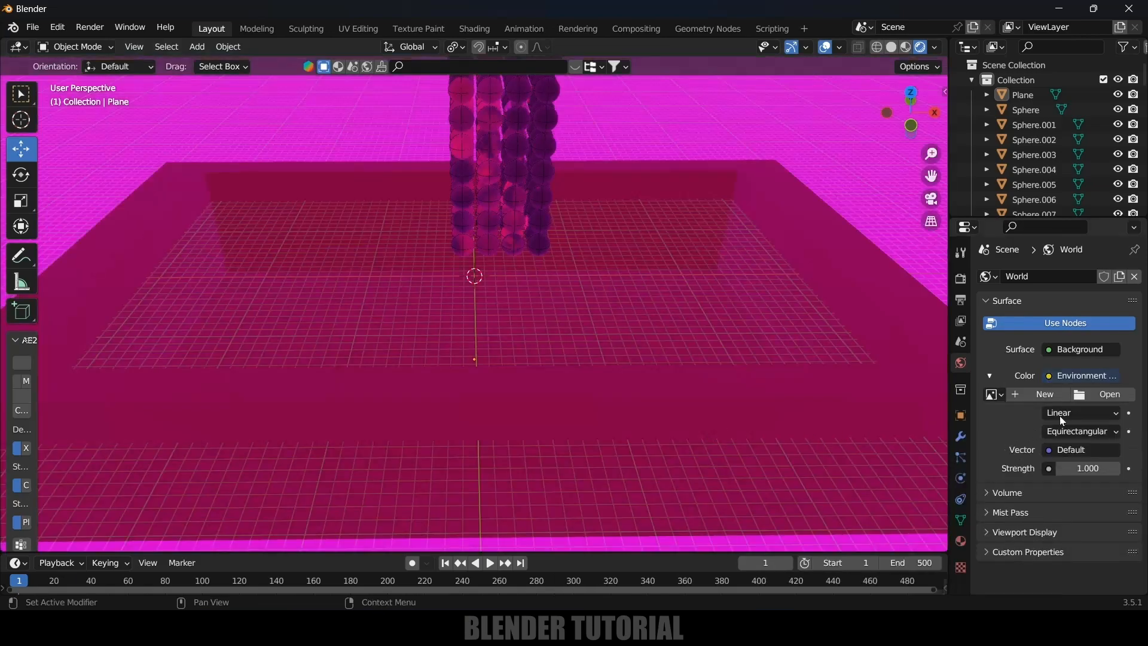
{"action": "left_click", "coordinate": [1103, 395]}
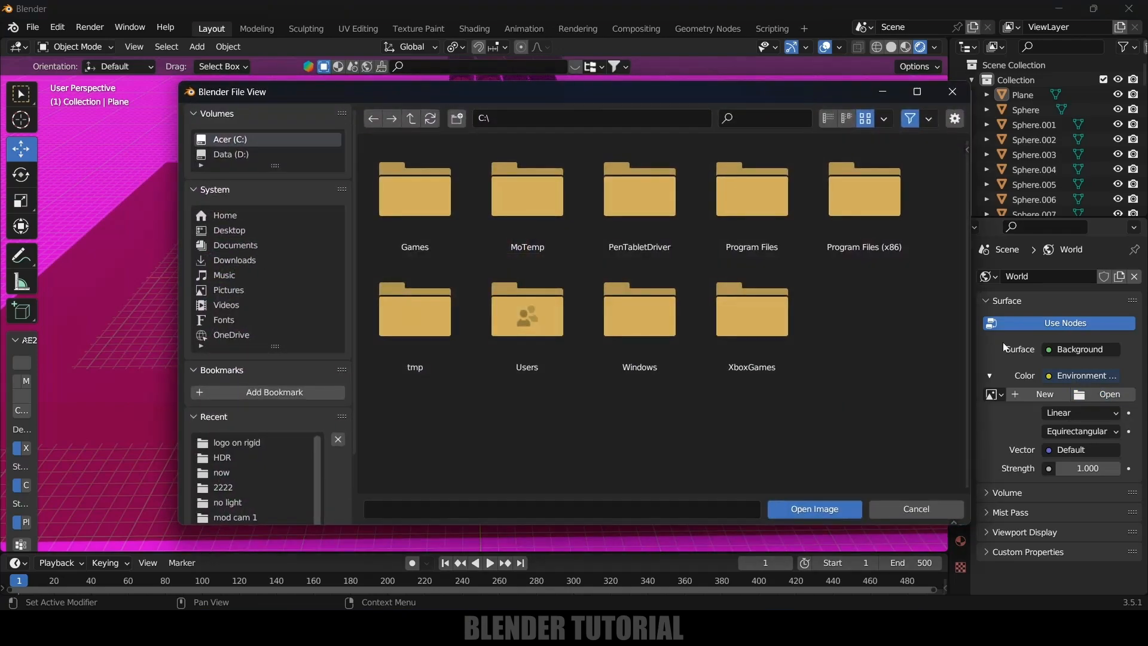
{"action": "left_click", "coordinate": [222, 458]}
{"action": "left_click", "coordinate": [538, 194]}
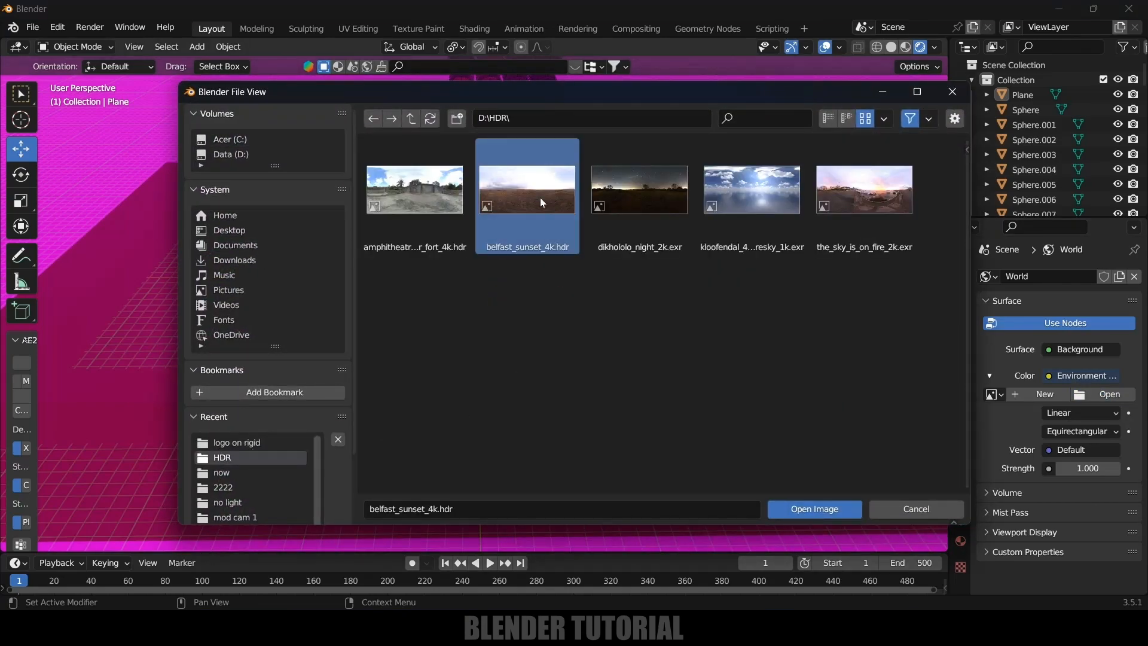
{"action": "left_click", "coordinate": [821, 512]}
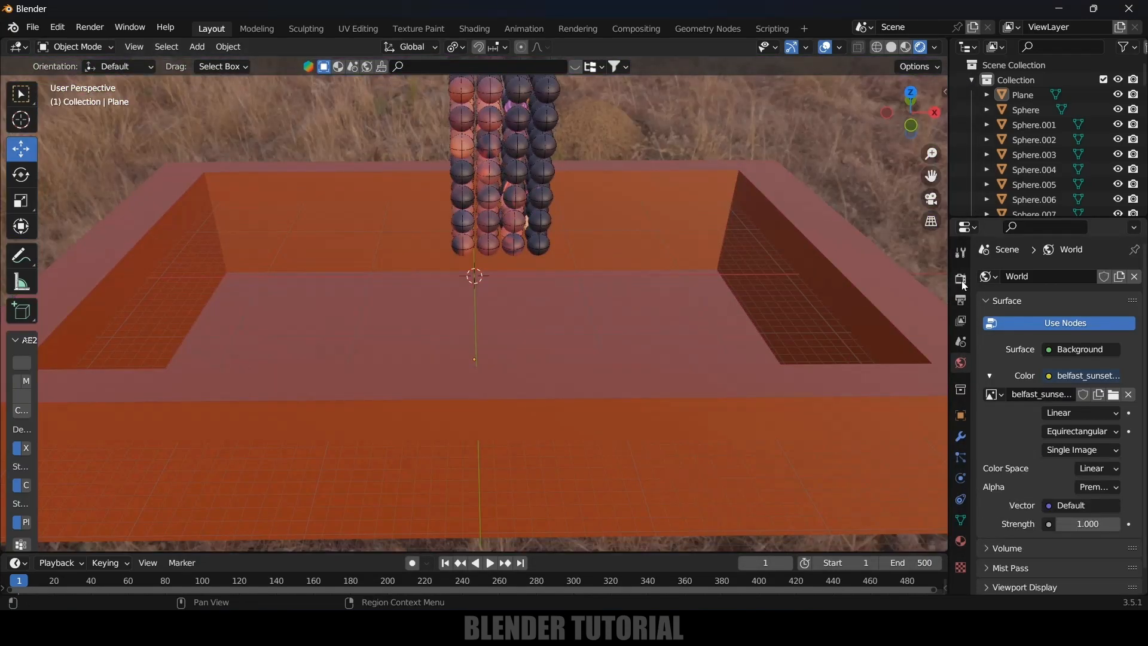
Enable ambient occlusion in the Eevee render settings and set its distance to 6 m
{"action": "left_click", "coordinate": [961, 280]}
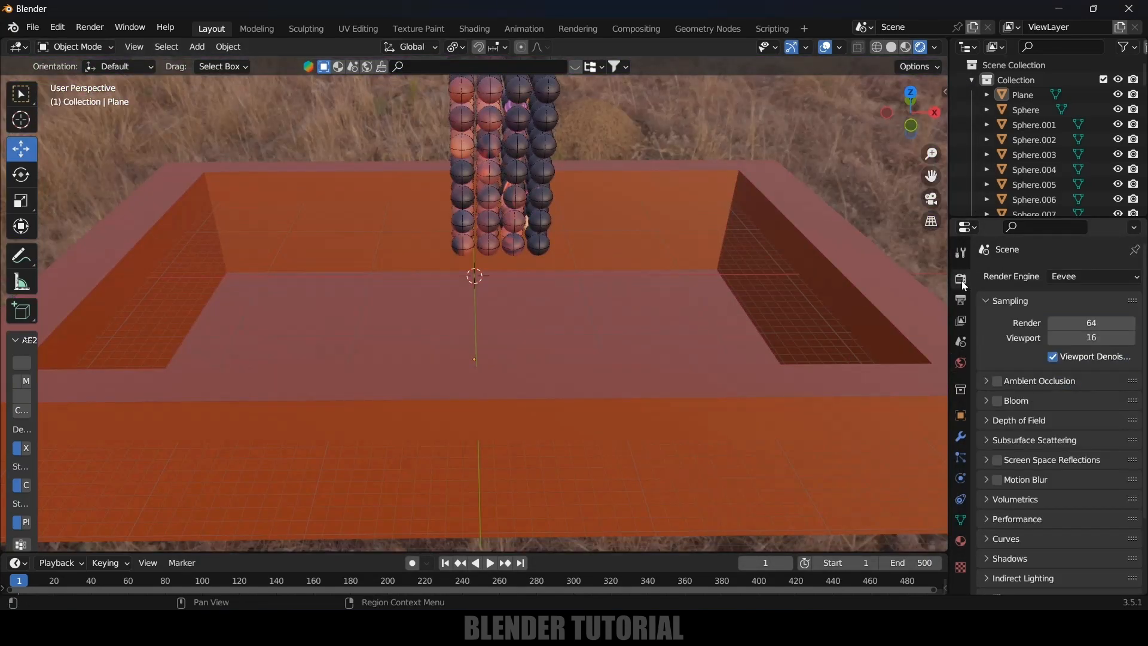
{"action": "left_click", "coordinate": [986, 381]}
{"action": "left_click", "coordinate": [1070, 403]}
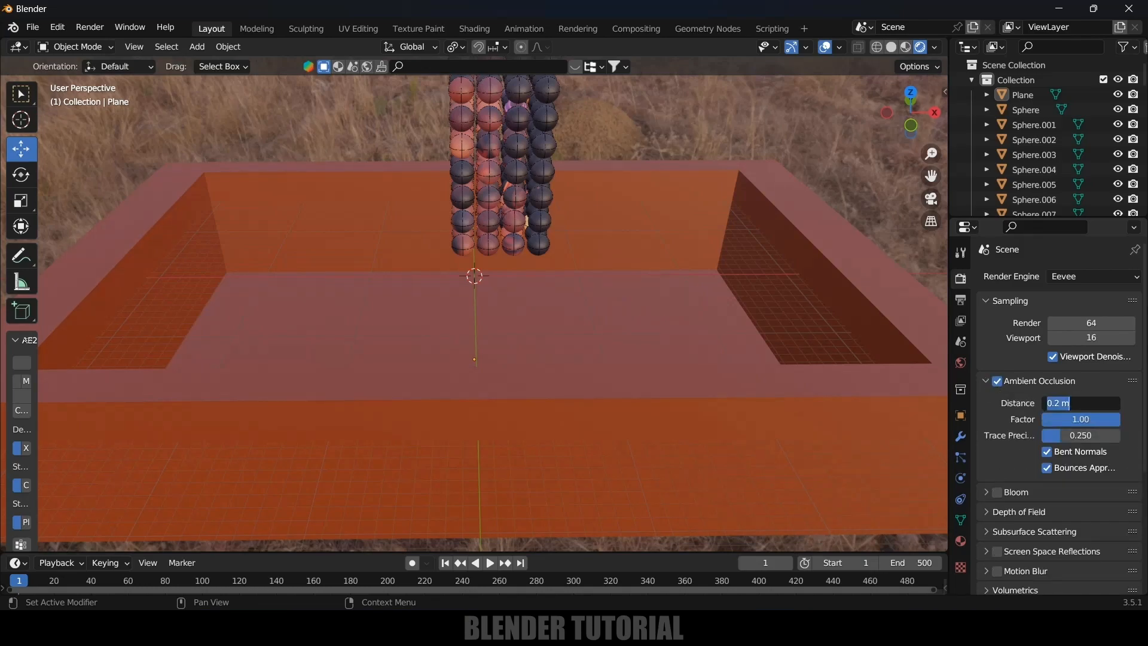
{"action": "type", "text": "10"}
{"action": "key", "text": "Return"}
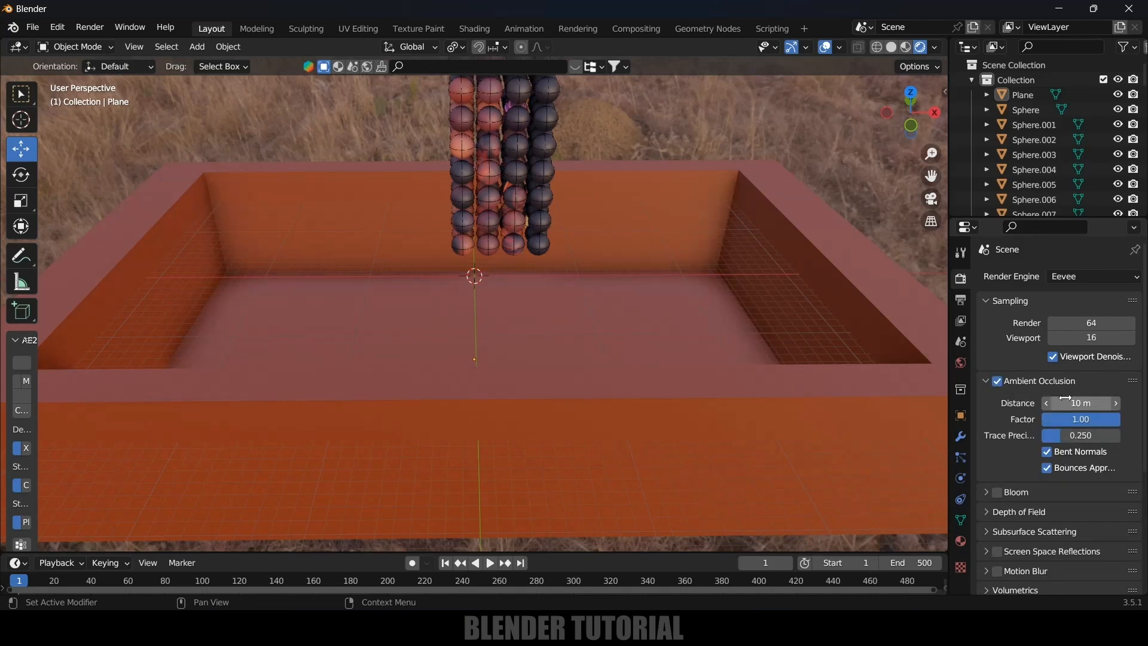
{"action": "left_click", "coordinate": [1067, 403]}
{"action": "type", "text": "6"}
{"action": "key", "text": "Return"}
Enable screen space reflections with refraction for the Eevee render
{"action": "scroll", "coordinate": [1017, 454], "scroll_direction": "down", "scroll_amount": 4}
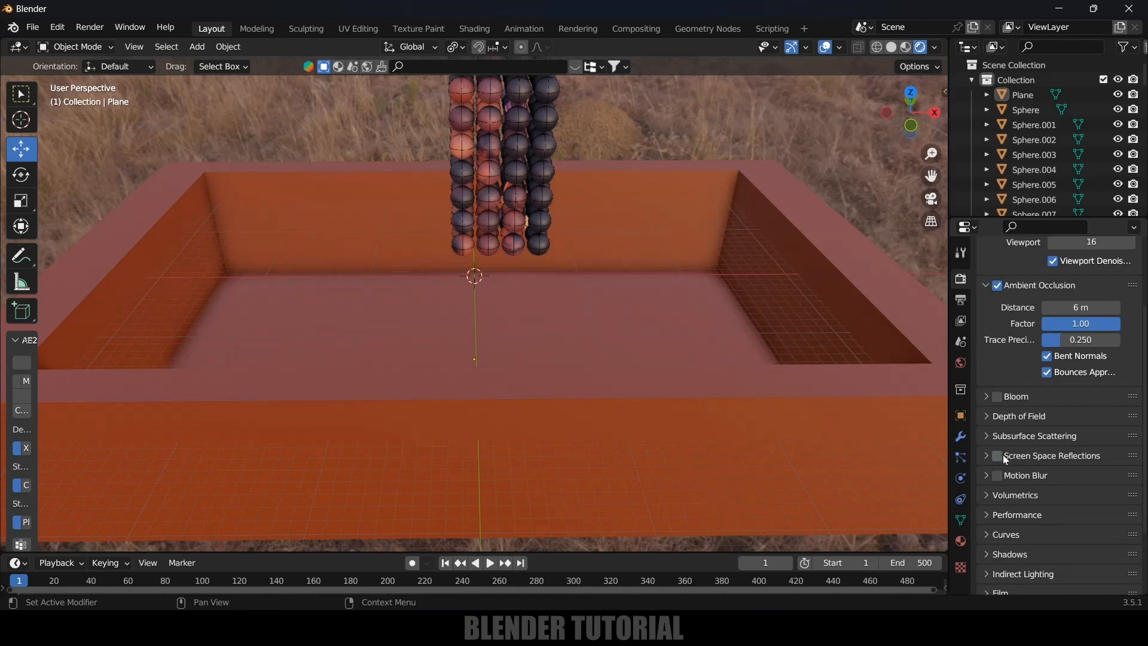
{"action": "left_click", "coordinate": [997, 457]}
{"action": "left_click", "coordinate": [988, 456]}
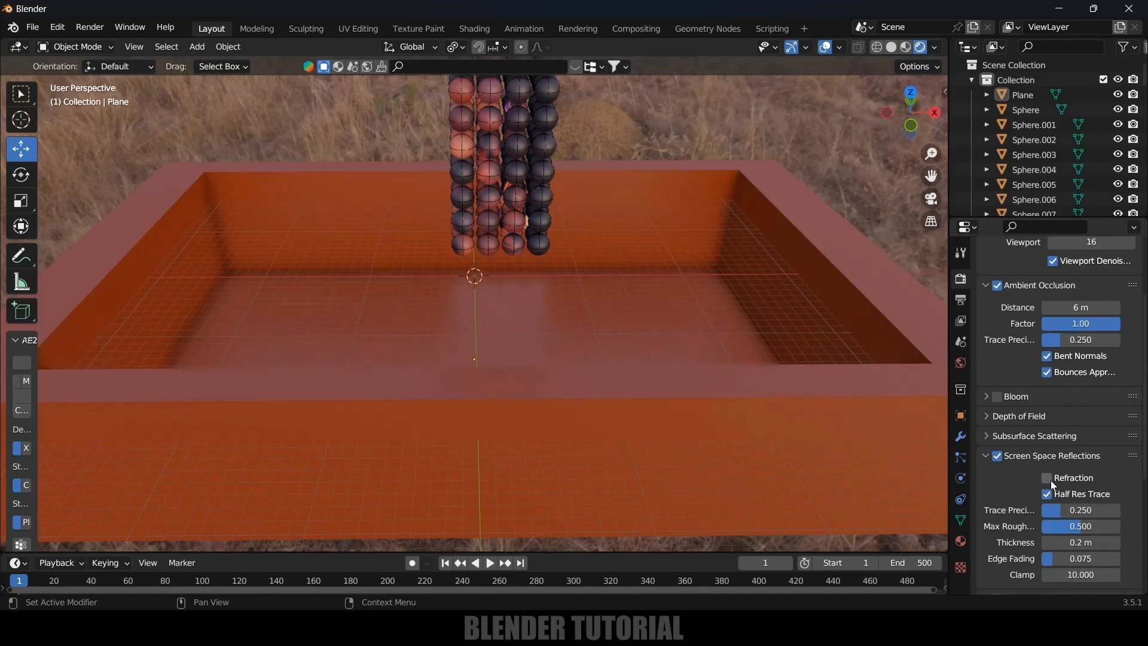
{"action": "scroll", "coordinate": [1027, 491], "scroll_direction": "down", "scroll_amount": 6}
{"action": "middle_click_drag", "start_coordinate": [669, 281], "coordinate": [705, 276]}
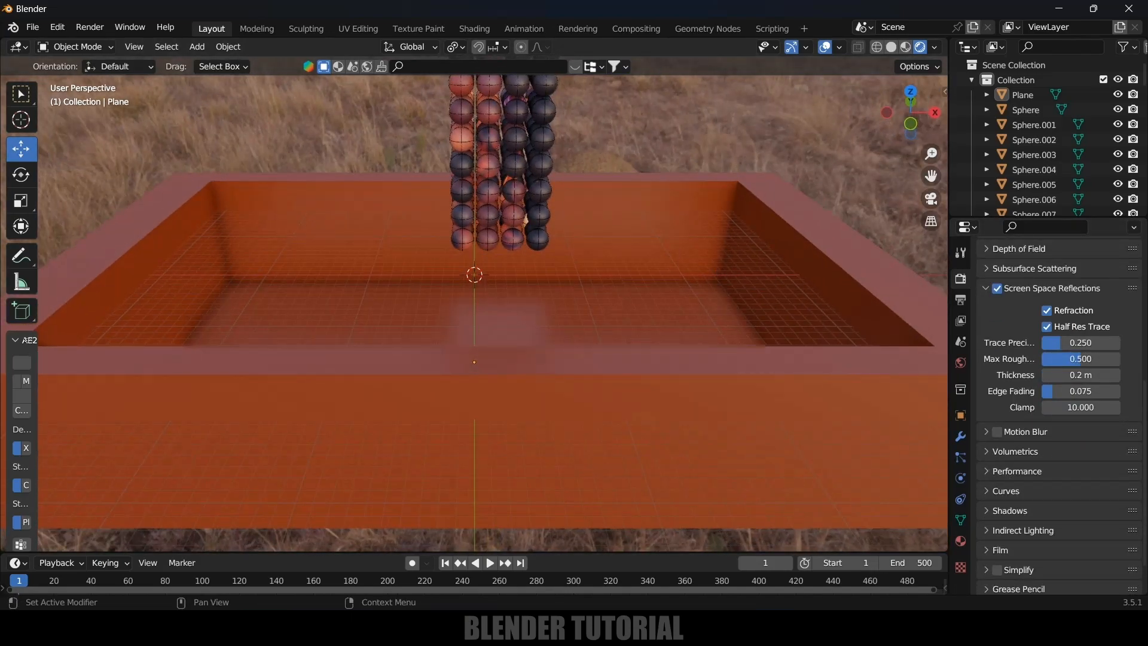
Make the render's film background transparent so the HDR image is hidden behind the tray
{"action": "scroll", "coordinate": [1046, 540], "scroll_direction": "down", "scroll_amount": 2}
{"action": "left_click", "coordinate": [1000, 505]}
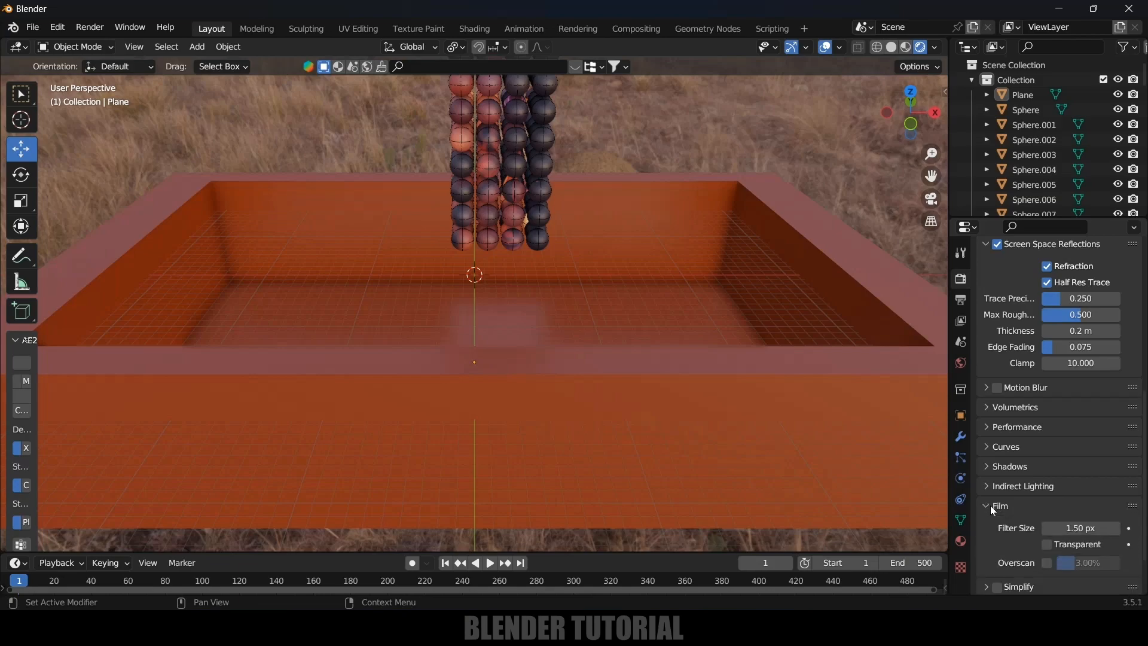
{"action": "scroll", "coordinate": [1016, 502], "scroll_direction": "down", "scroll_amount": 3}
{"action": "left_click", "coordinate": [1047, 482]}
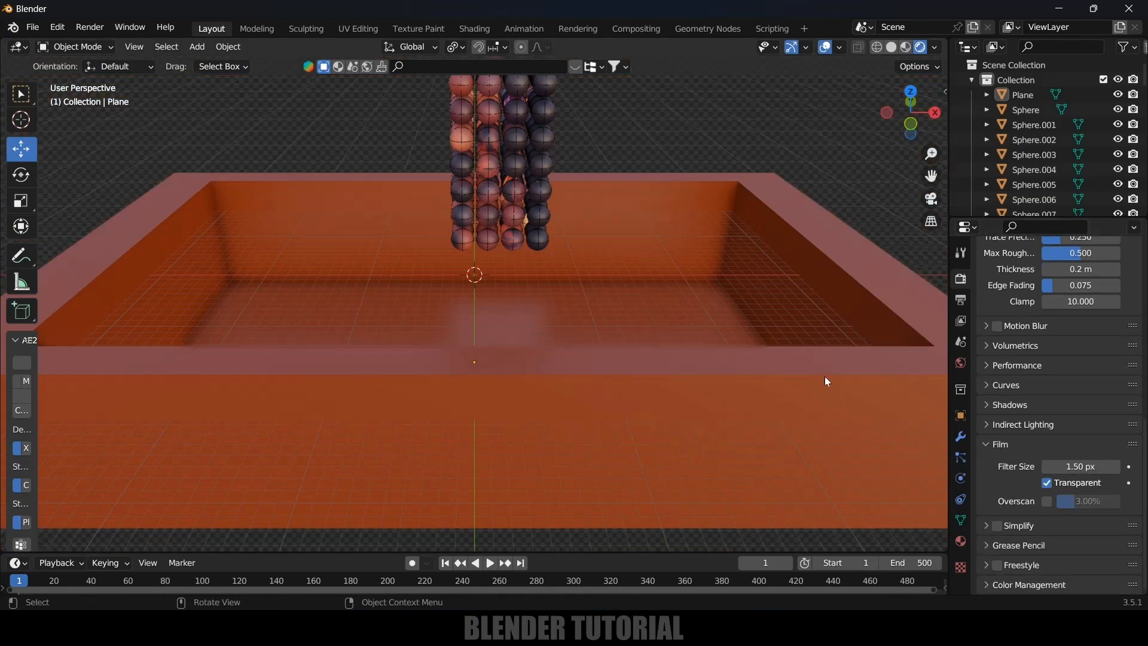
{"action": "middle_click_drag", "start_coordinate": [776, 328], "coordinate": [746, 331]}
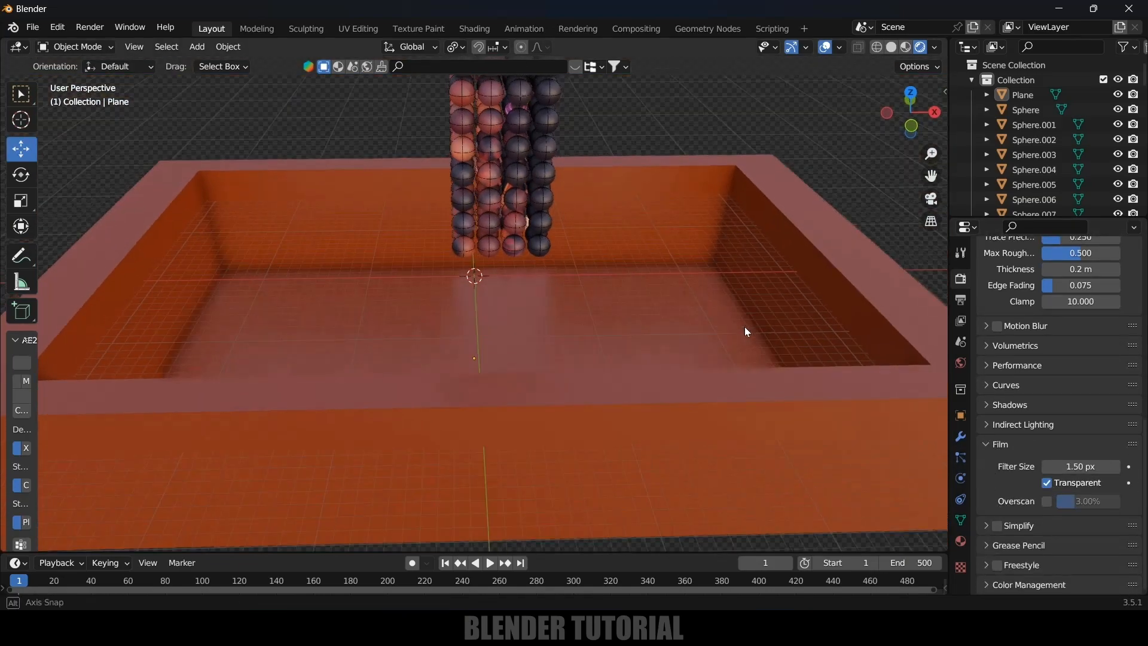
Save the project as "logo on uv.blend" in the "logo on rigid" folder
{"action": "key", "text": "ctrl+s"}
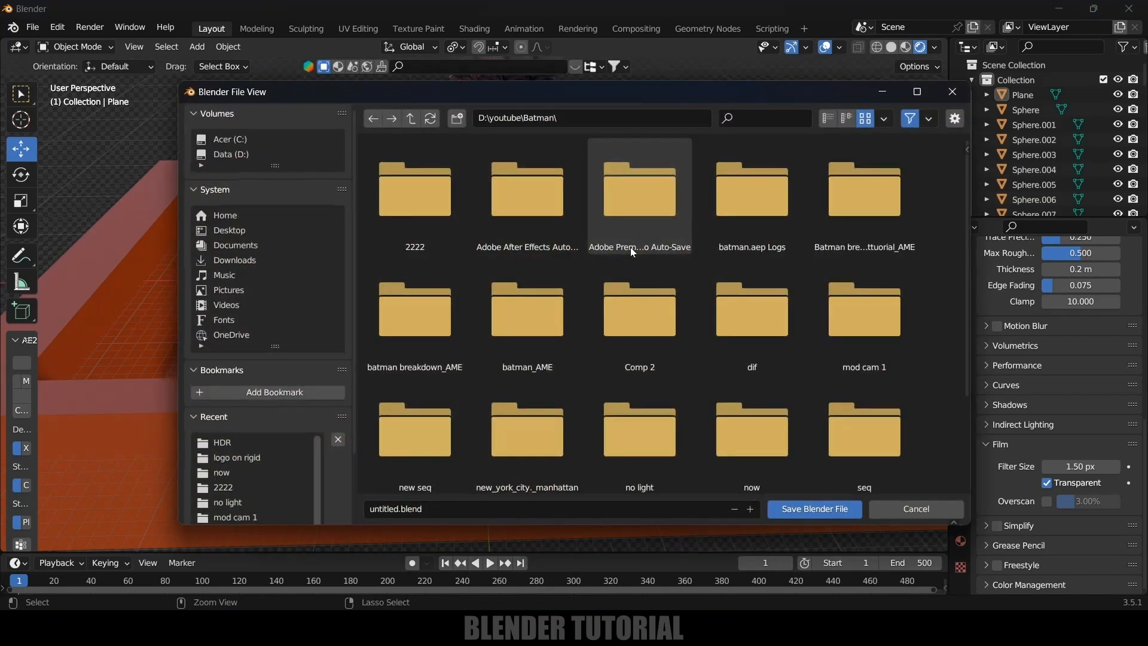
{"action": "left_click", "coordinate": [268, 458]}
{"action": "left_click", "coordinate": [453, 505]}
{"action": "key", "text": "BackSpace"}
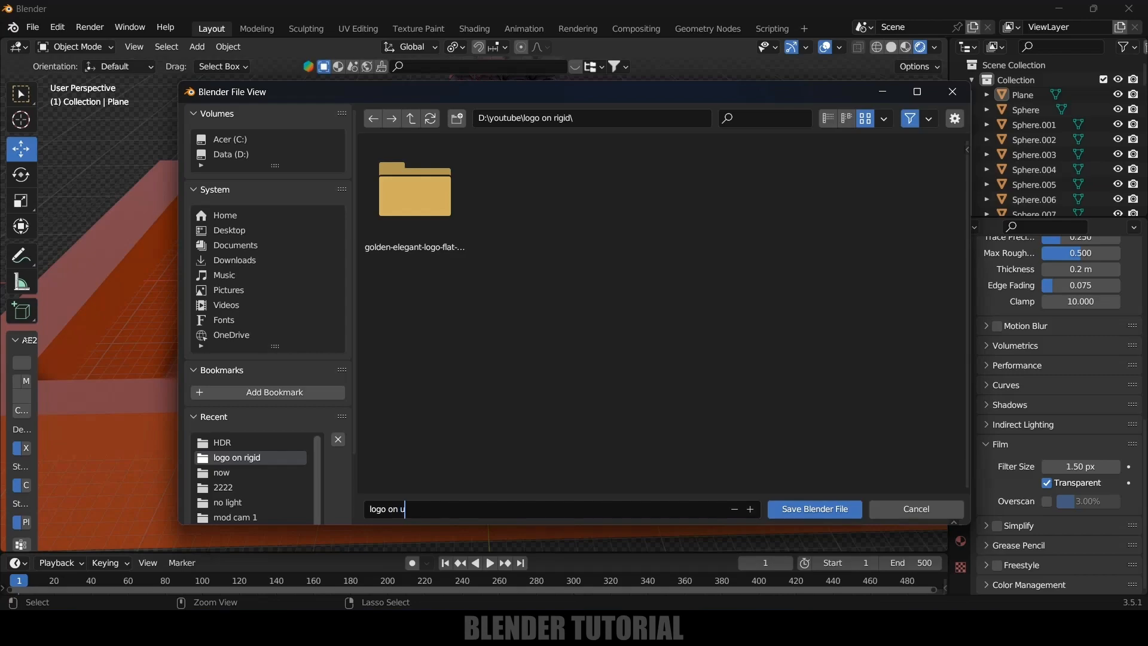
{"action": "key", "text": "Return"}
{"action": "left_click", "coordinate": [795, 508]}
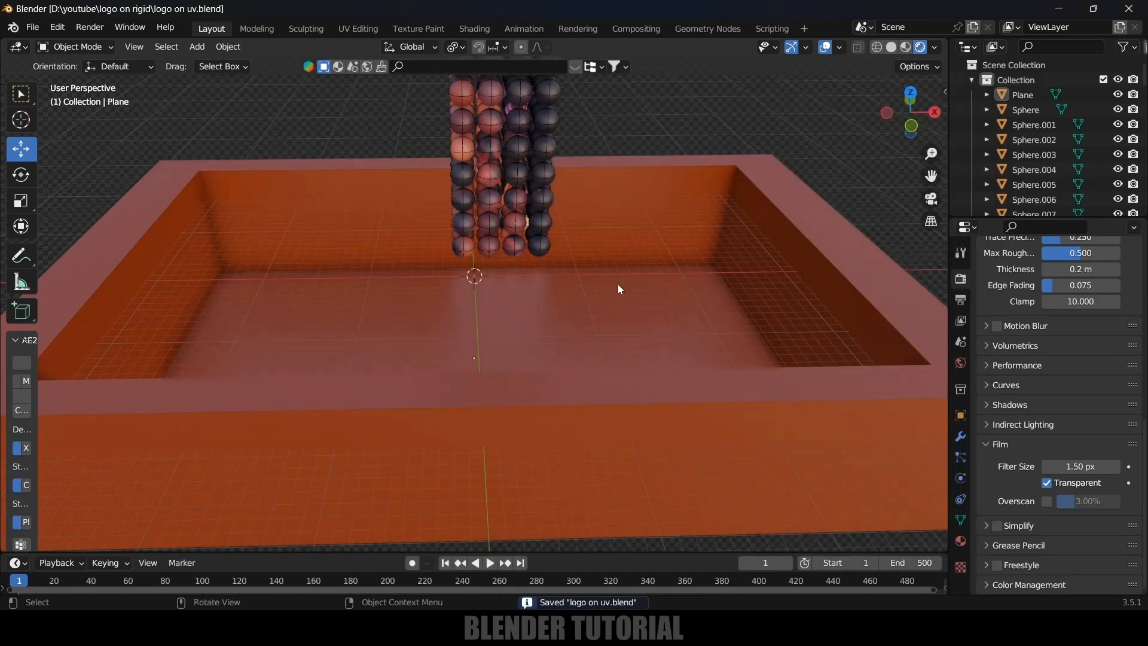
Play the baked animation and examine the spheres filling the tray from above
{"action": "key", "text": "space"}
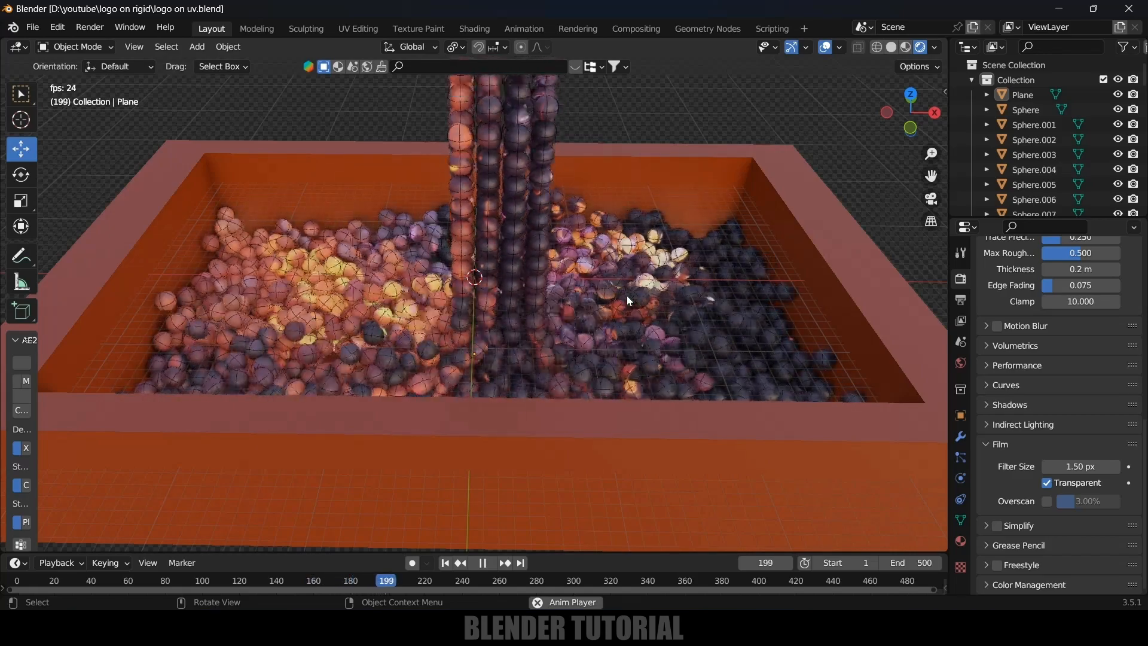
{"action": "middle_click_drag", "start_coordinate": [593, 275], "coordinate": [634, 347]}
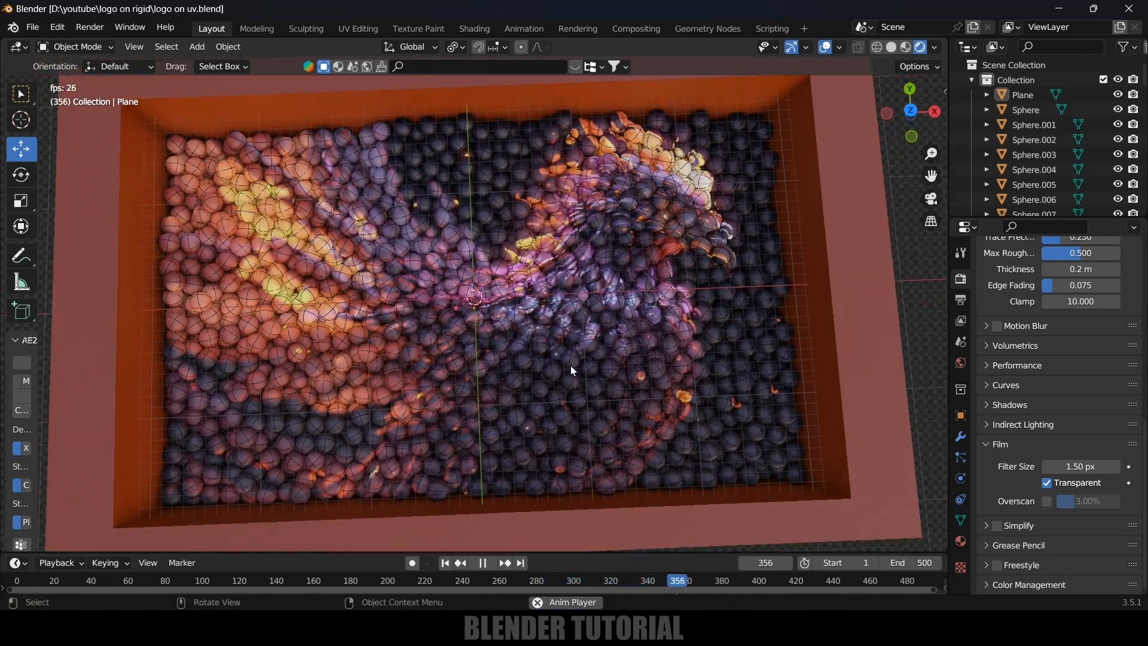